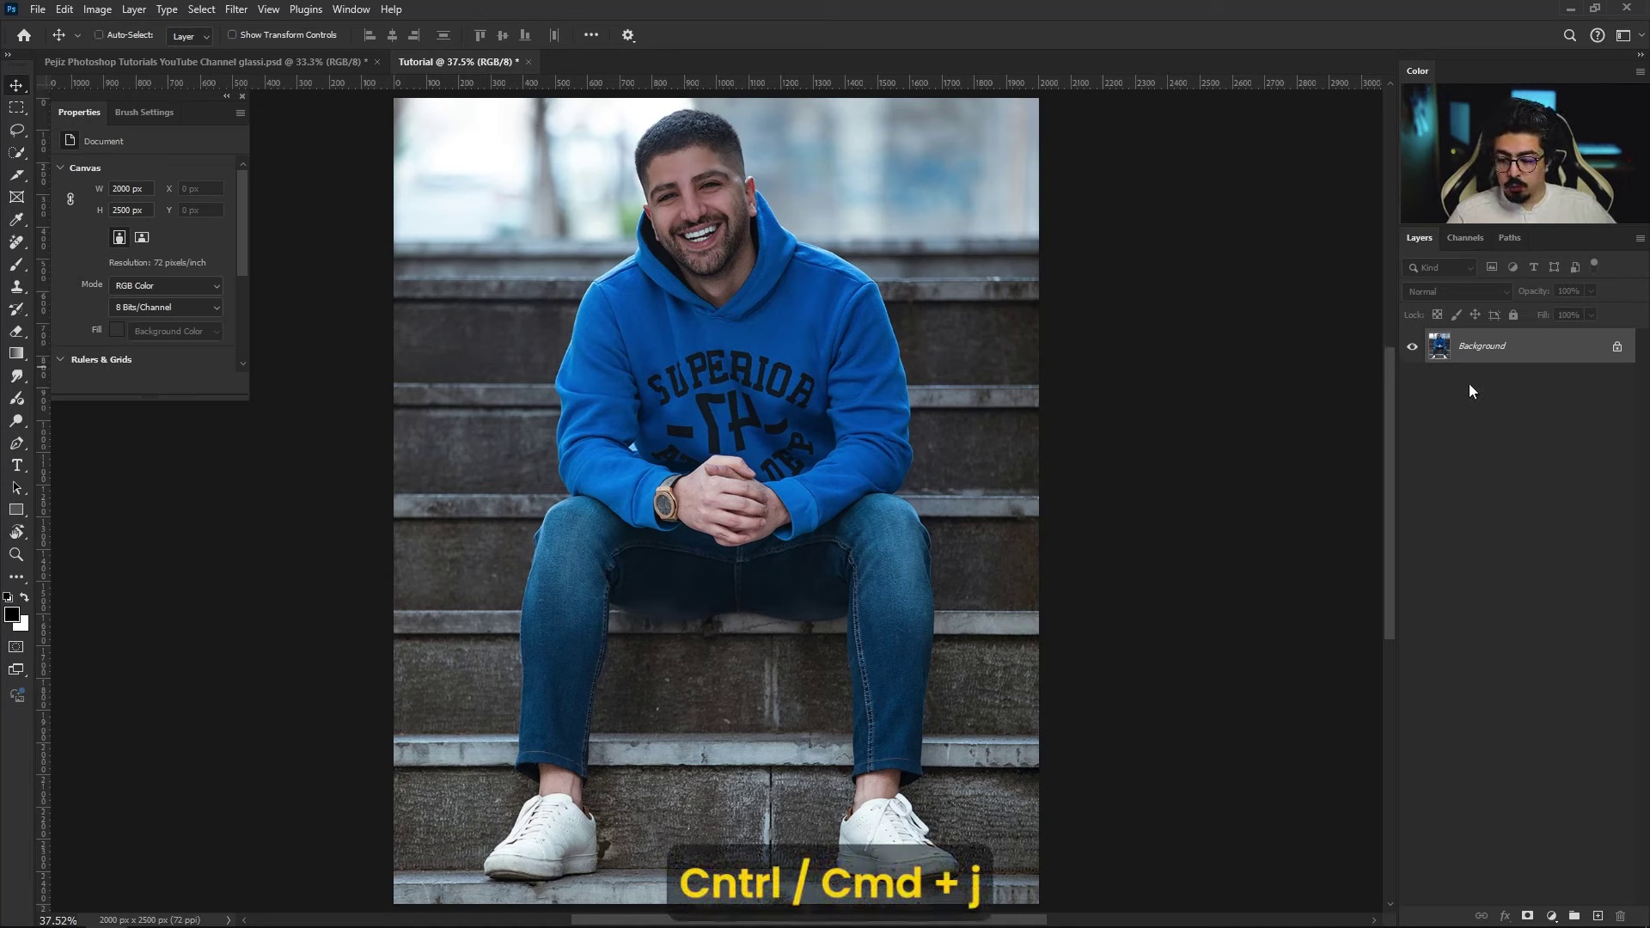
Step: Duplicate the Background photo, hide the original, and rename the copy 'bg'
{"action": "key", "text": "ctrl+j"}
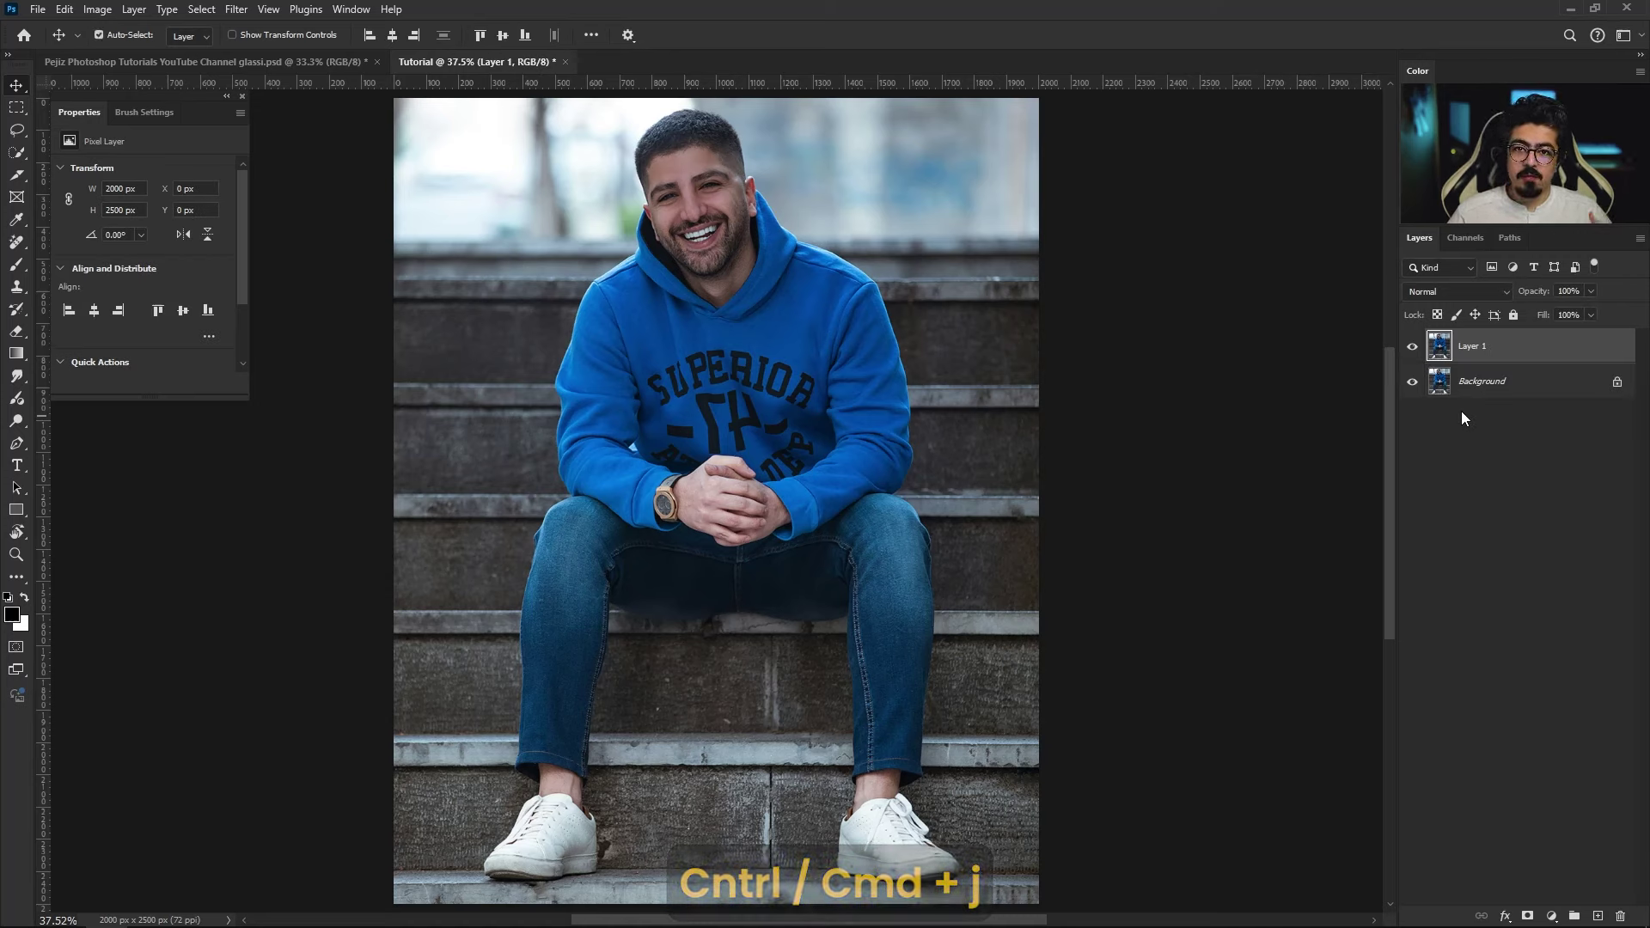
{"action": "left_click", "coordinate": [1463, 385]}
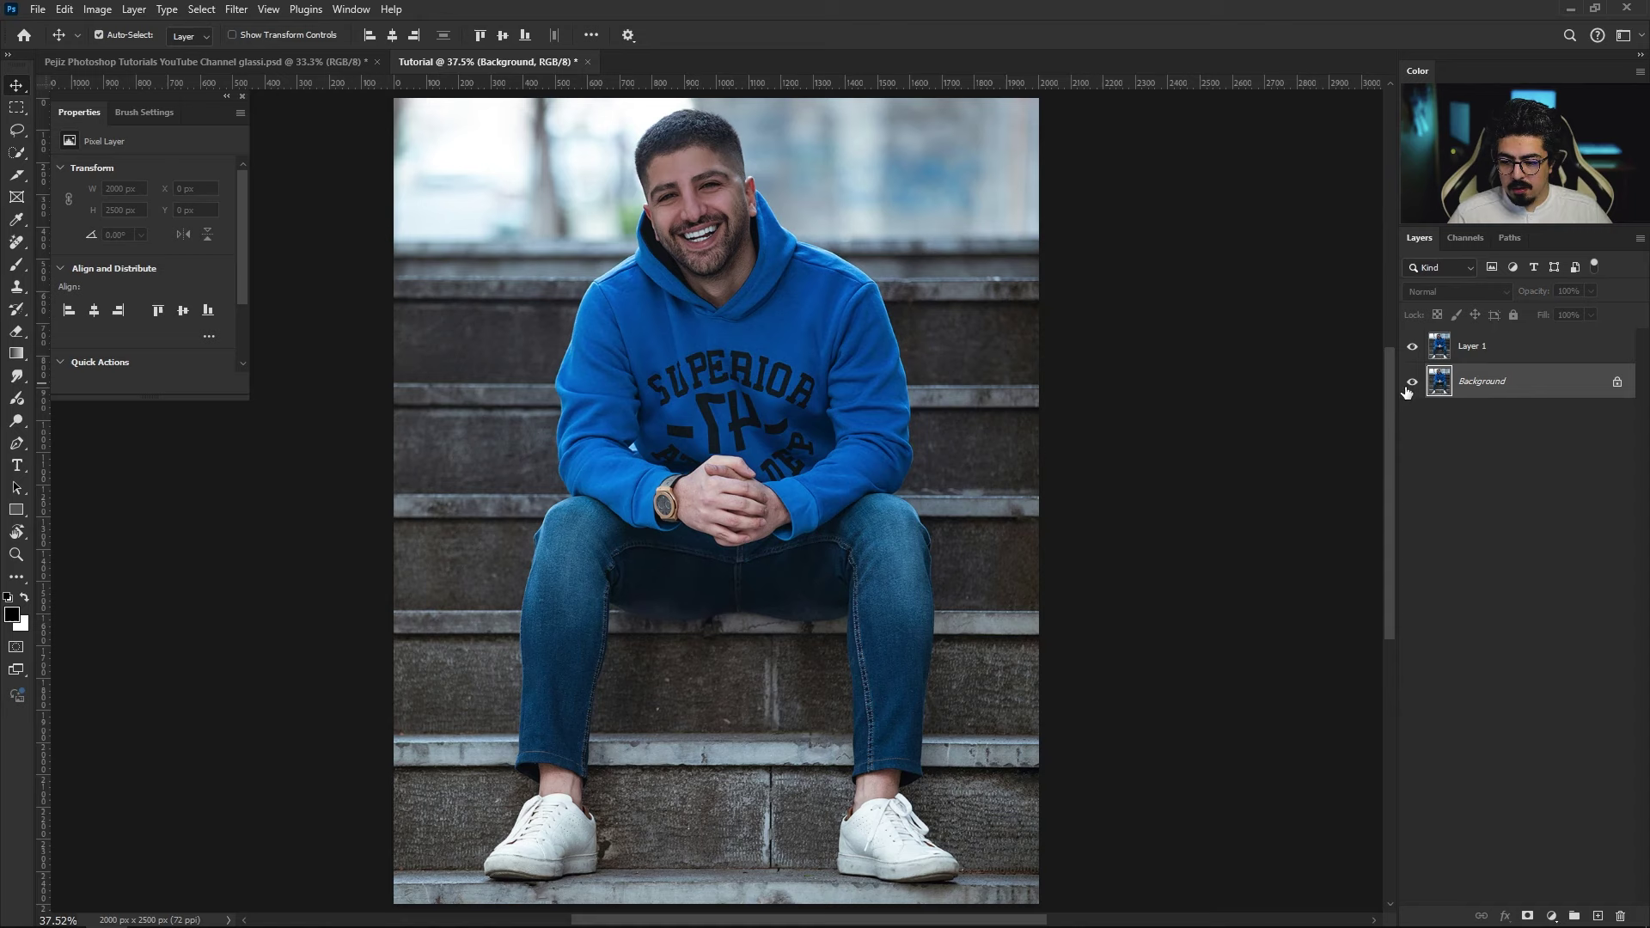
{"action": "left_click", "coordinate": [1478, 348]}
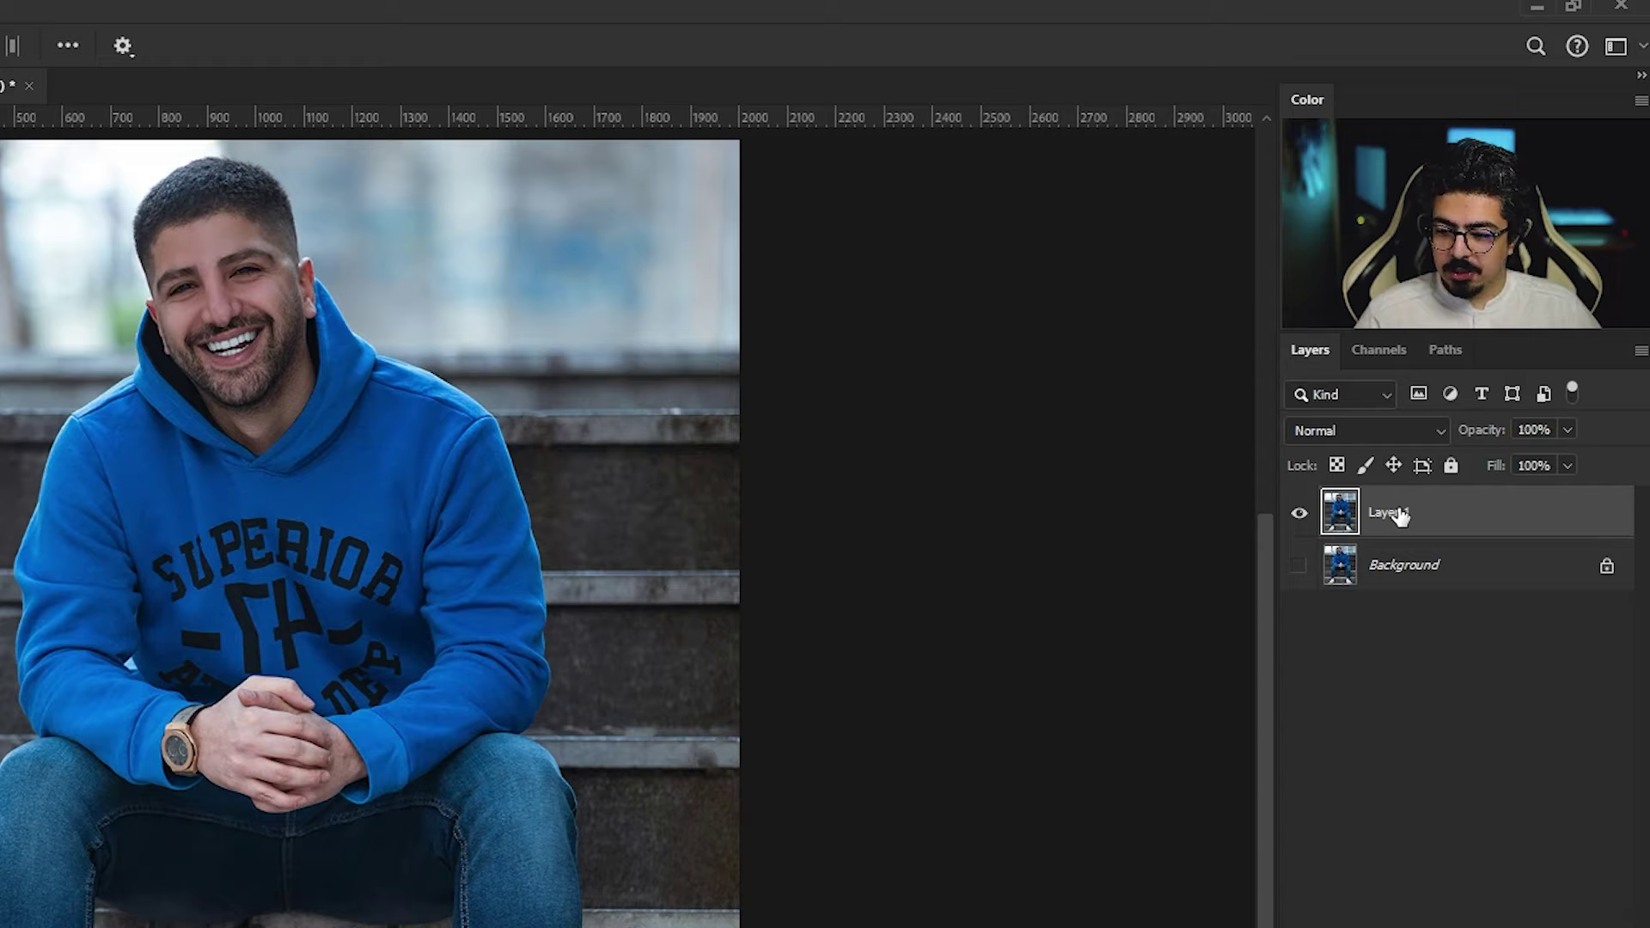
{"action": "double_click", "coordinate": [1480, 345]}
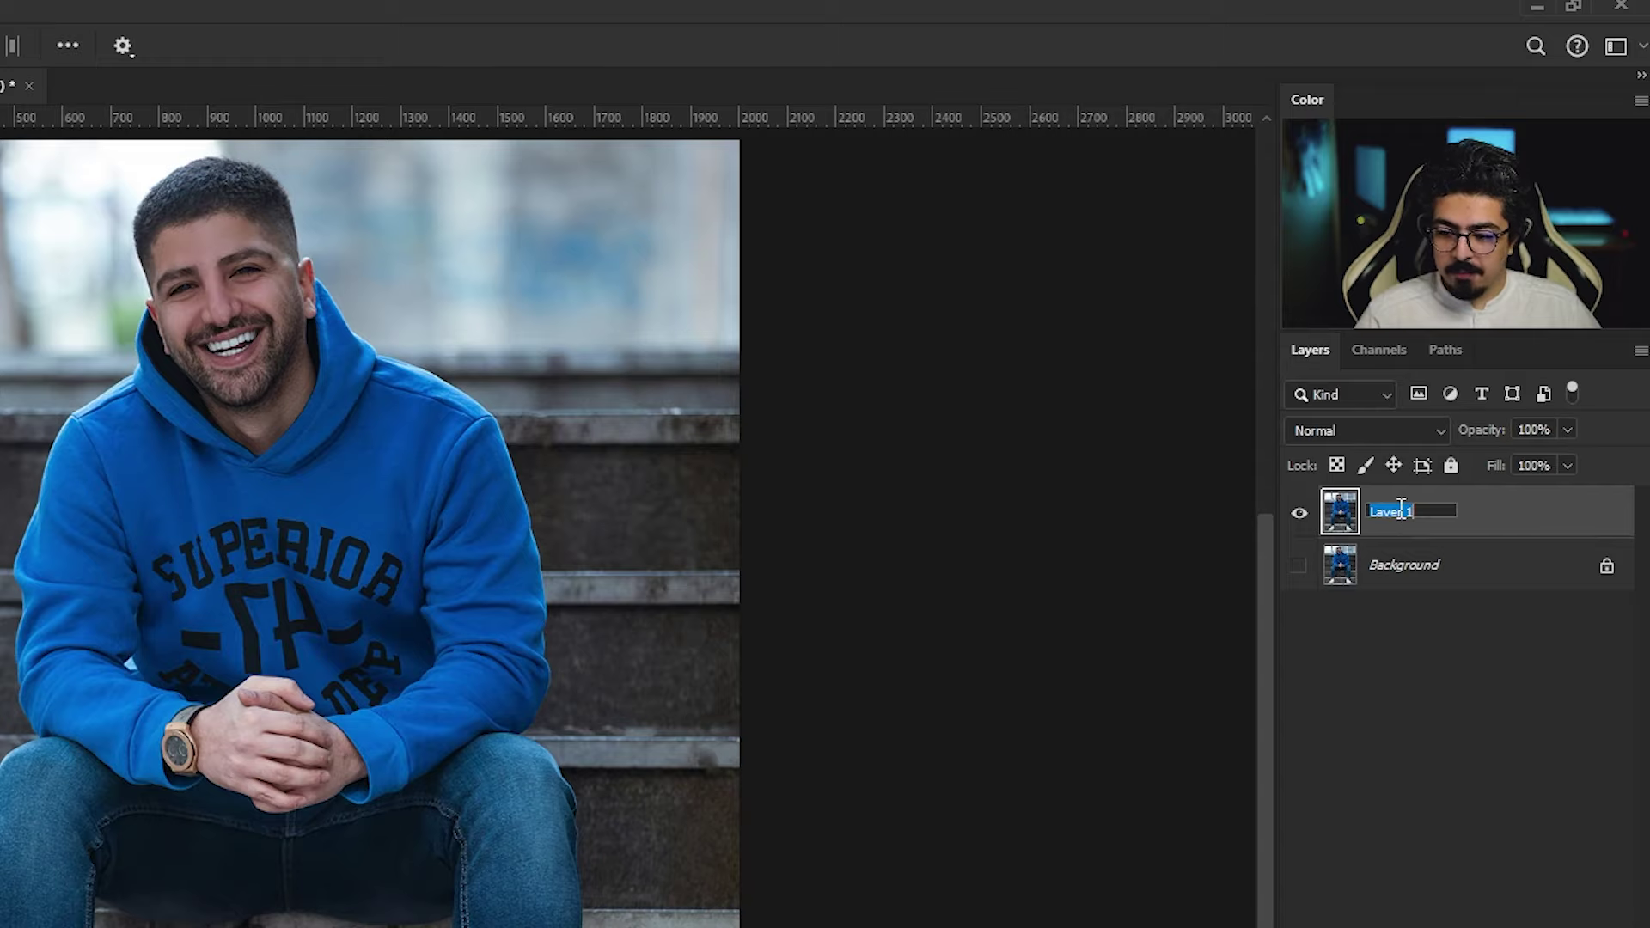
{"action": "type", "text": "bg"}
{"action": "key", "text": "Return"}
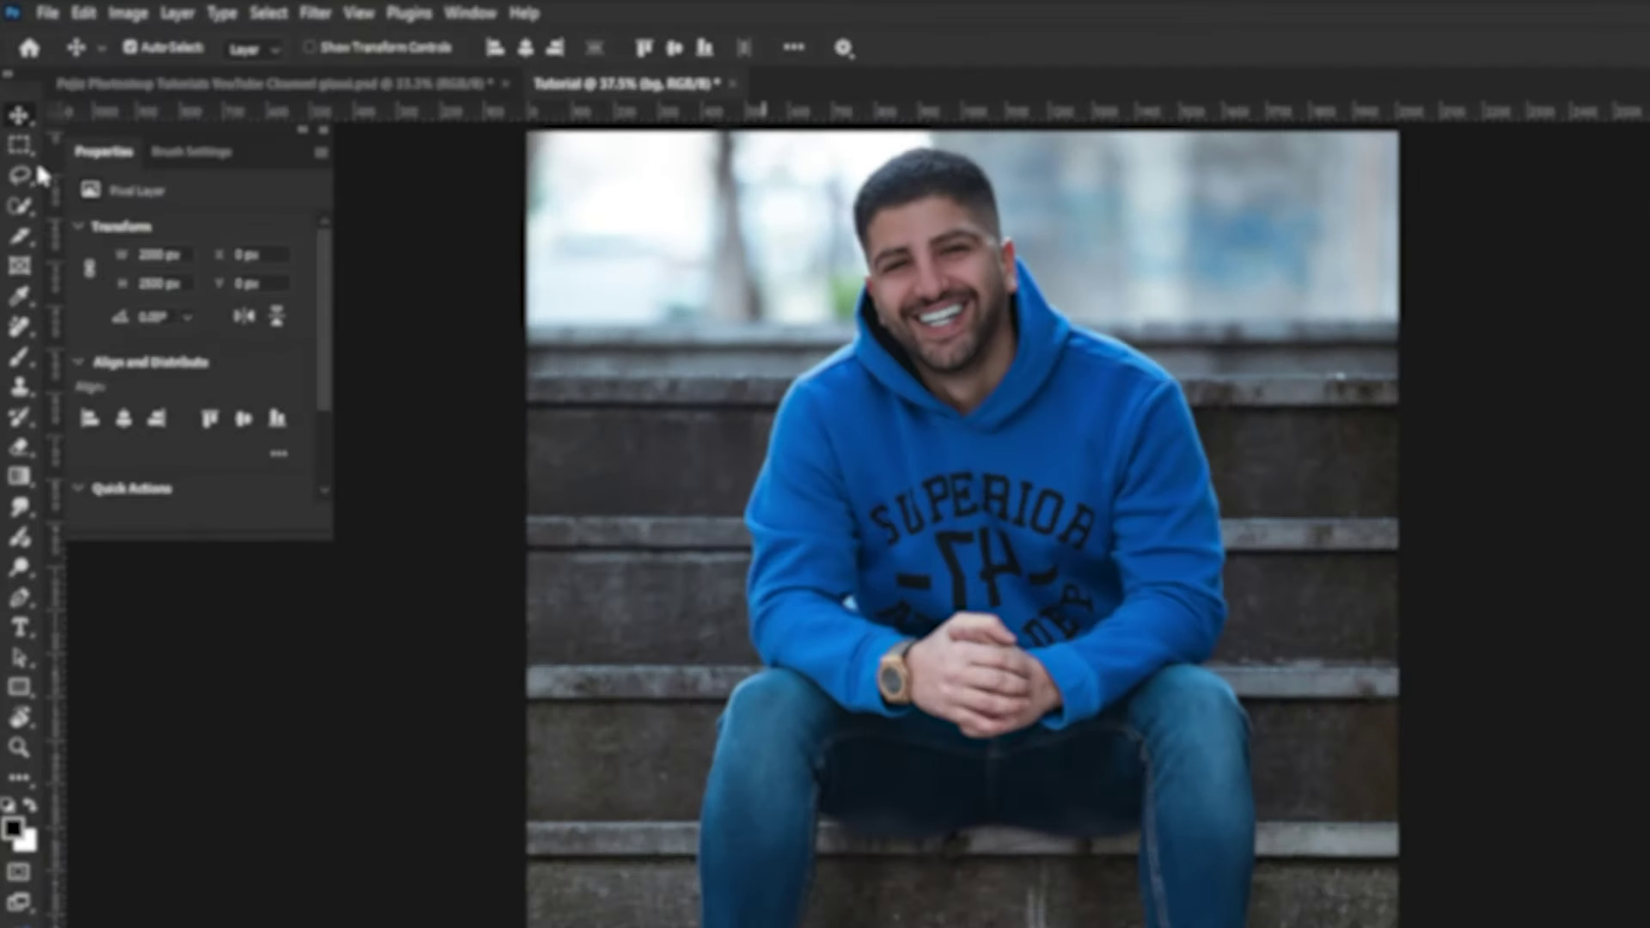
Step: Select the man with Quick Selection's Select Subject and copy him onto two new layers
{"action": "left_click", "coordinate": [16, 153]}
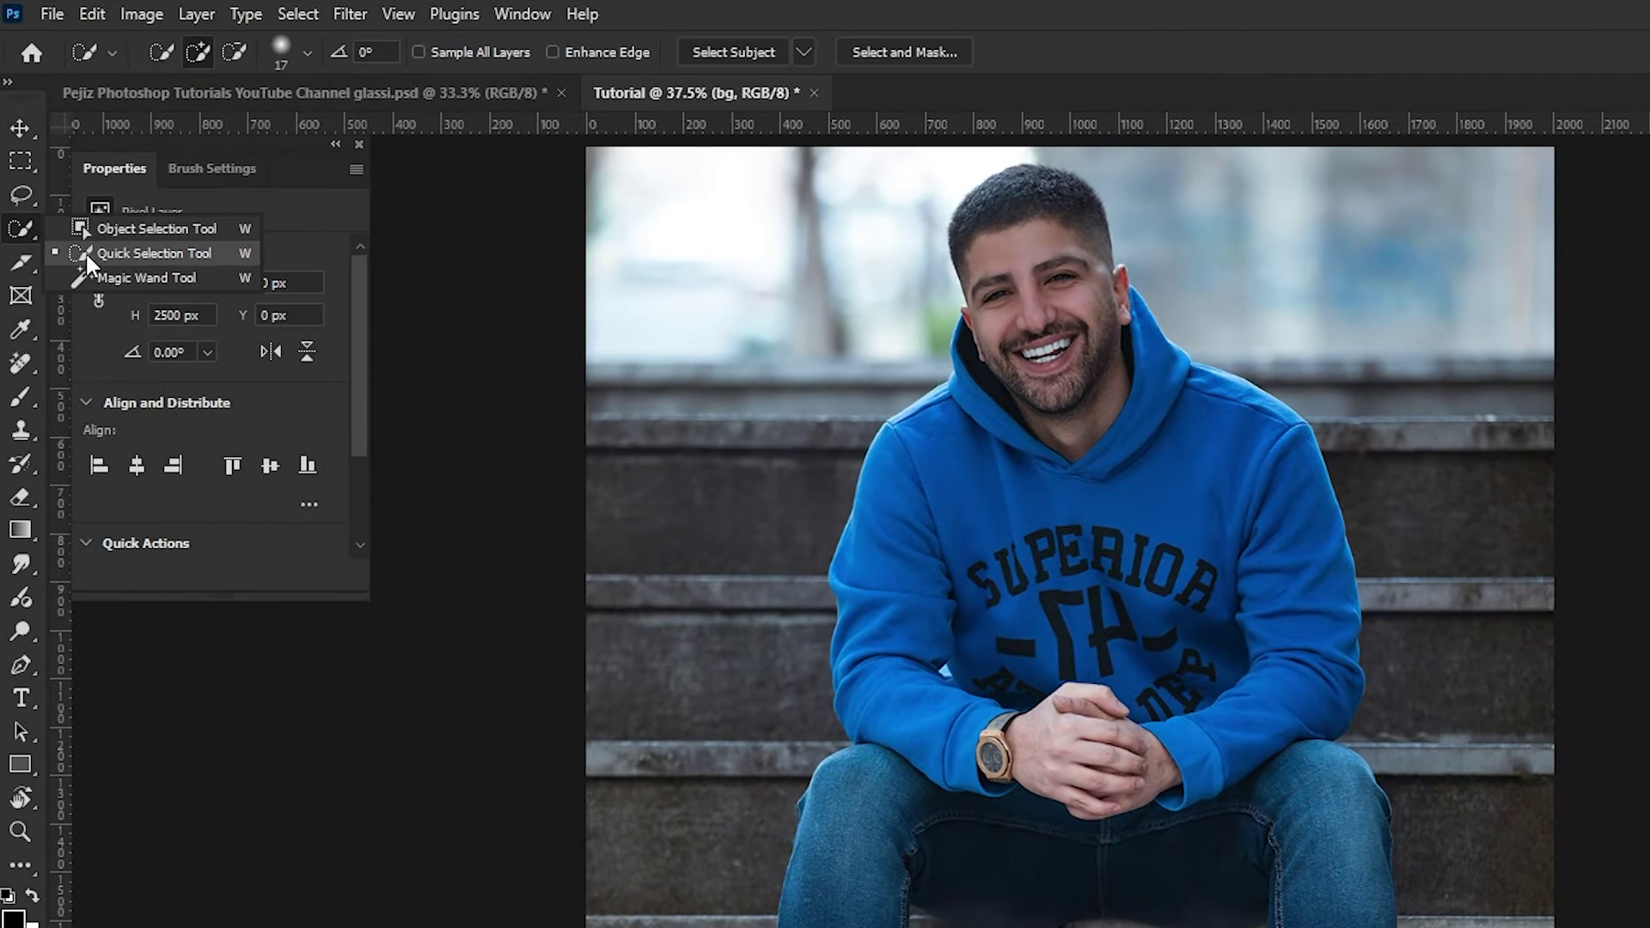
{"action": "left_click", "coordinate": [171, 263]}
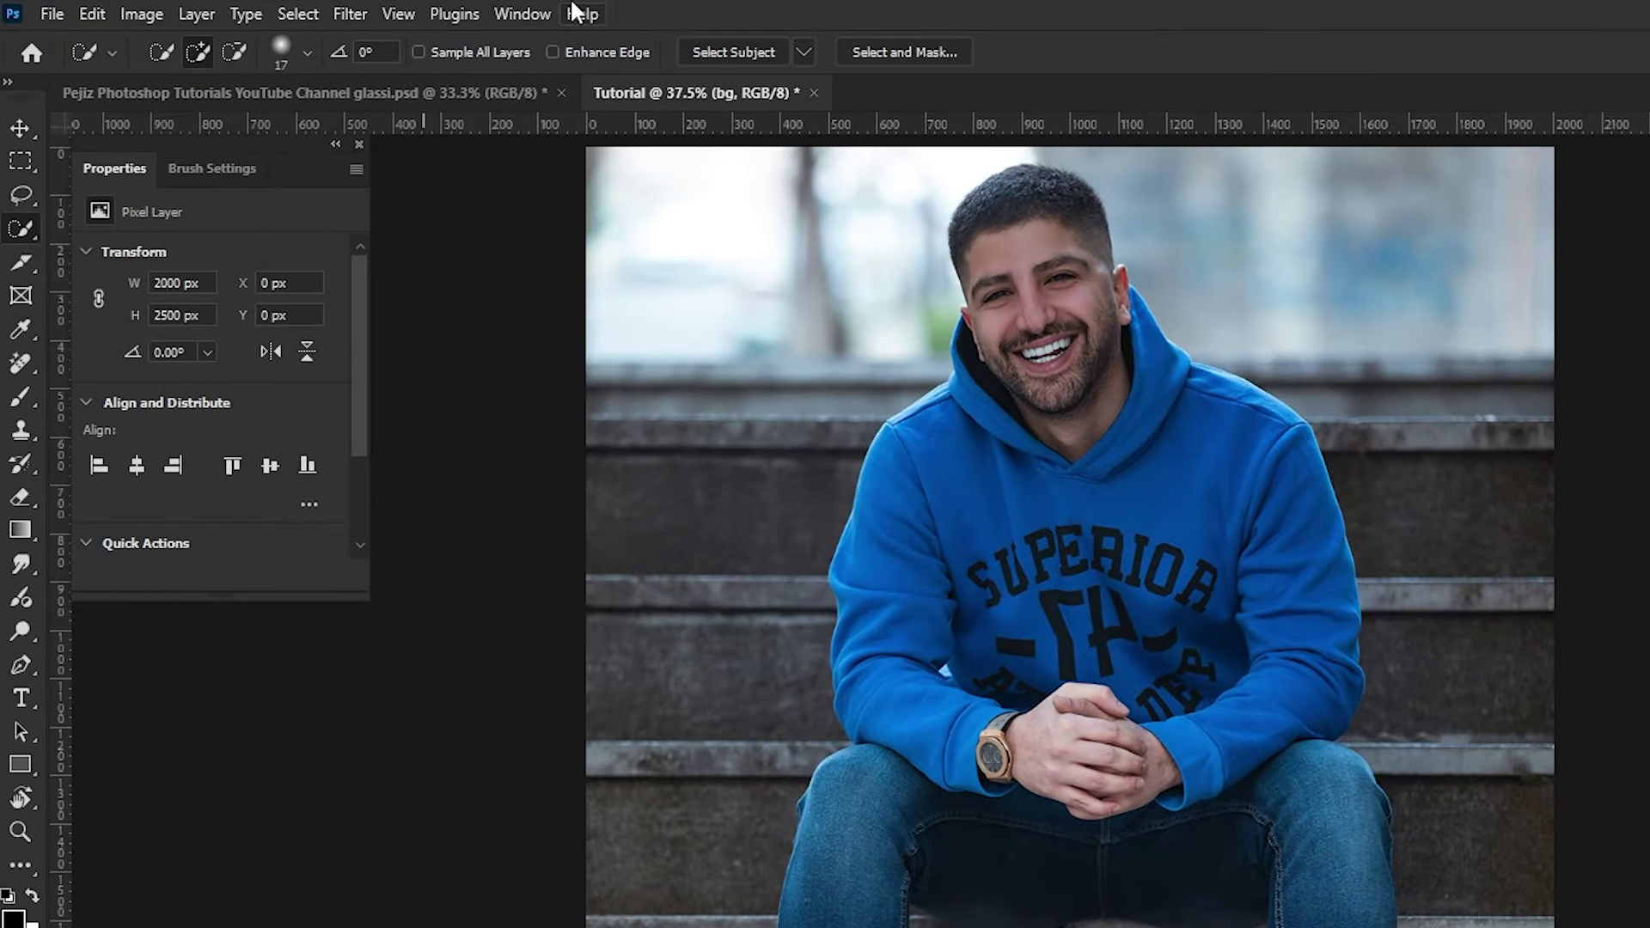
{"action": "left_click", "coordinate": [744, 51]}
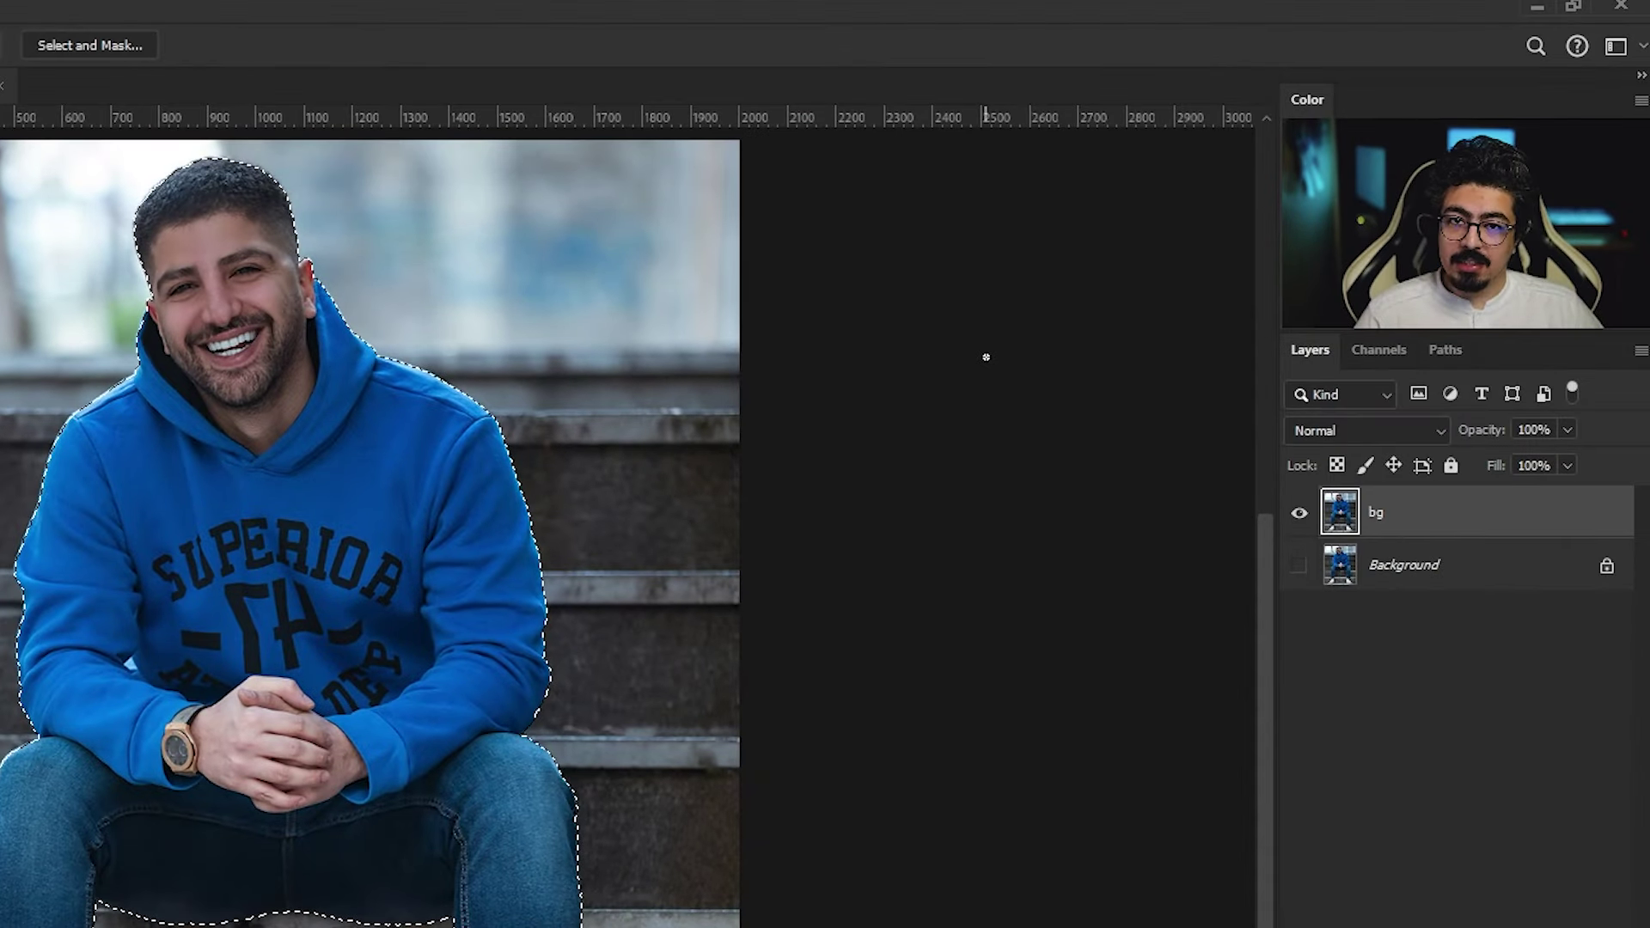
{"action": "key", "text": "ctrl+j"}
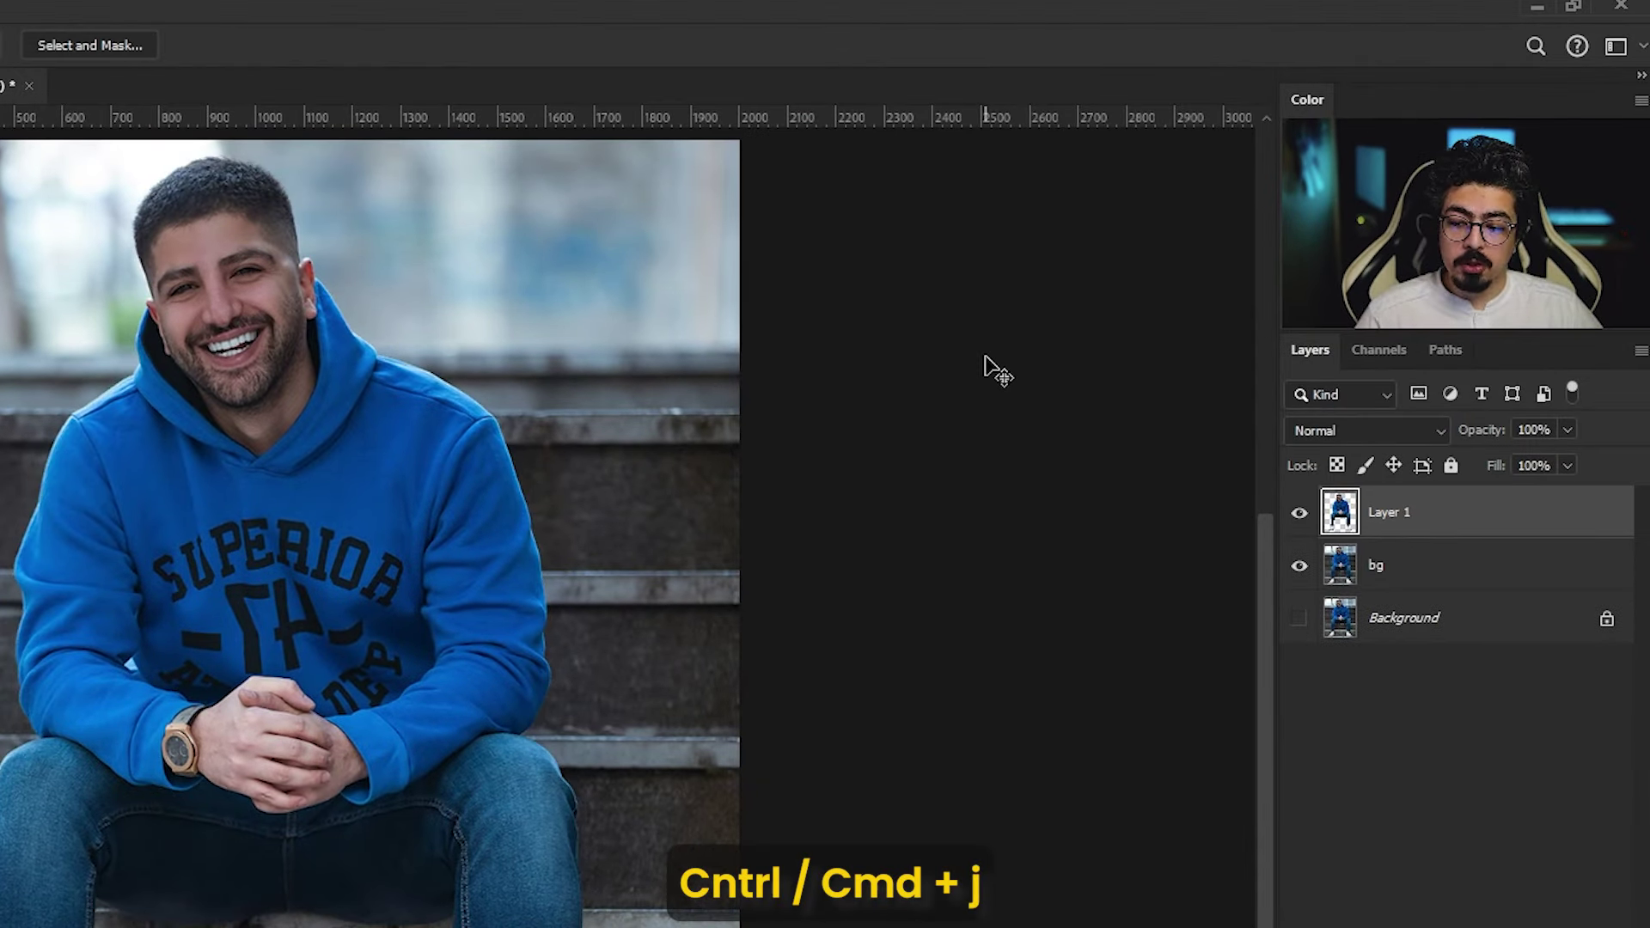
{"action": "key", "text": "ctrl+j"}
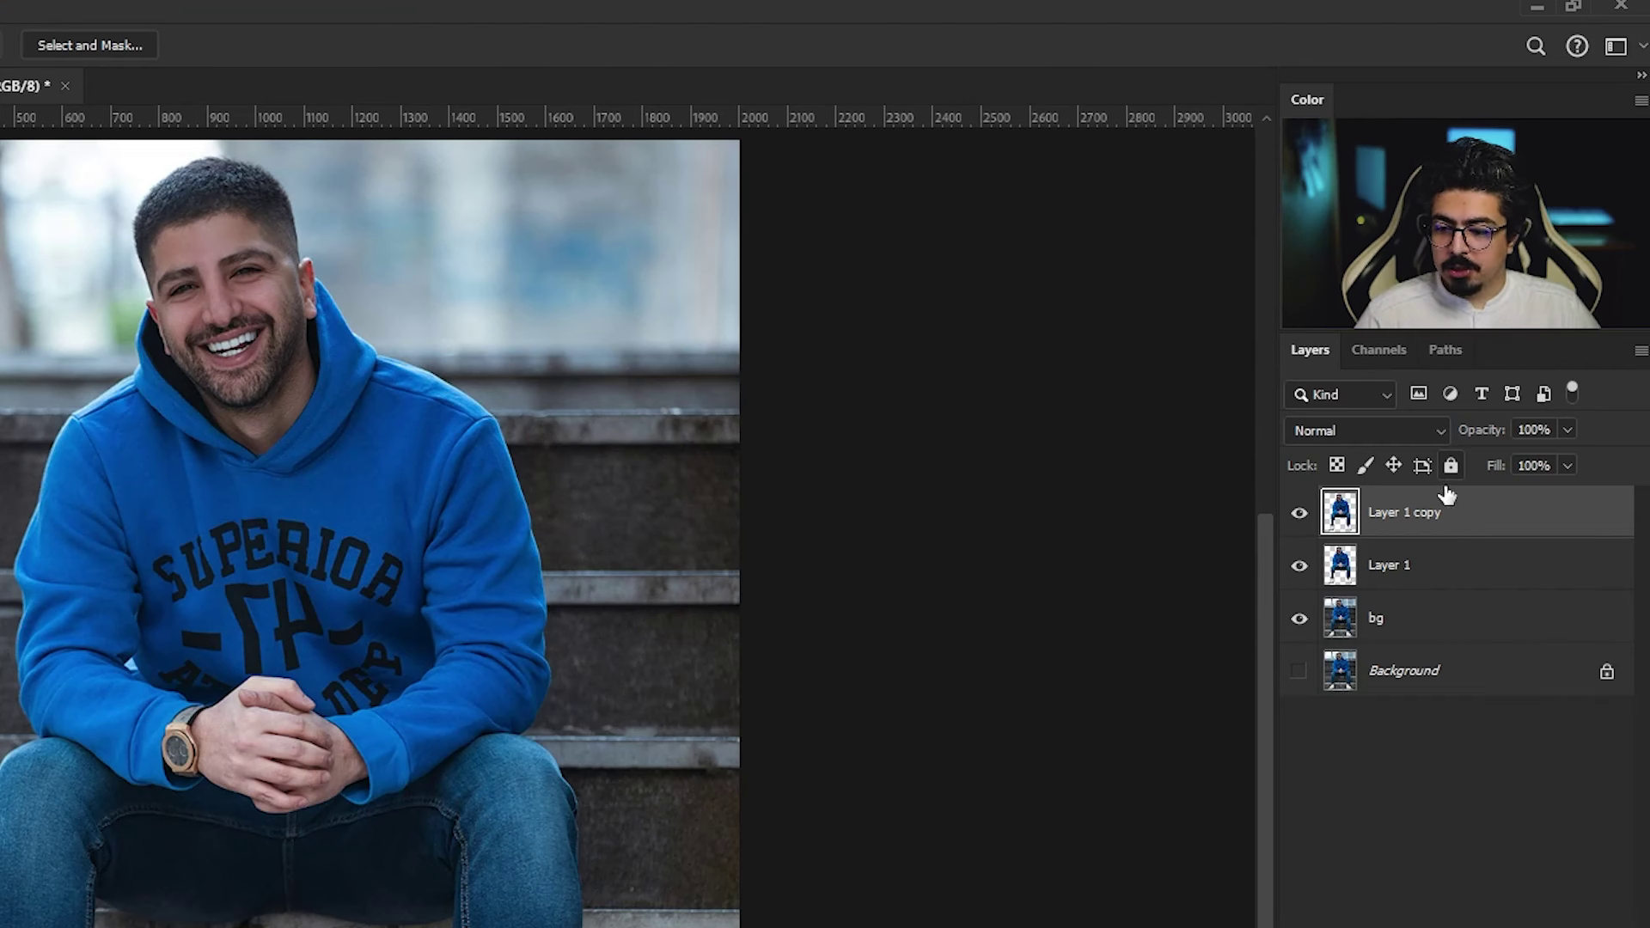
Step: Rename the two cut-out layers 'sub1' and 'sub2'
{"action": "double_click", "coordinate": [1475, 351]}
{"action": "type", "text": "sub1"}
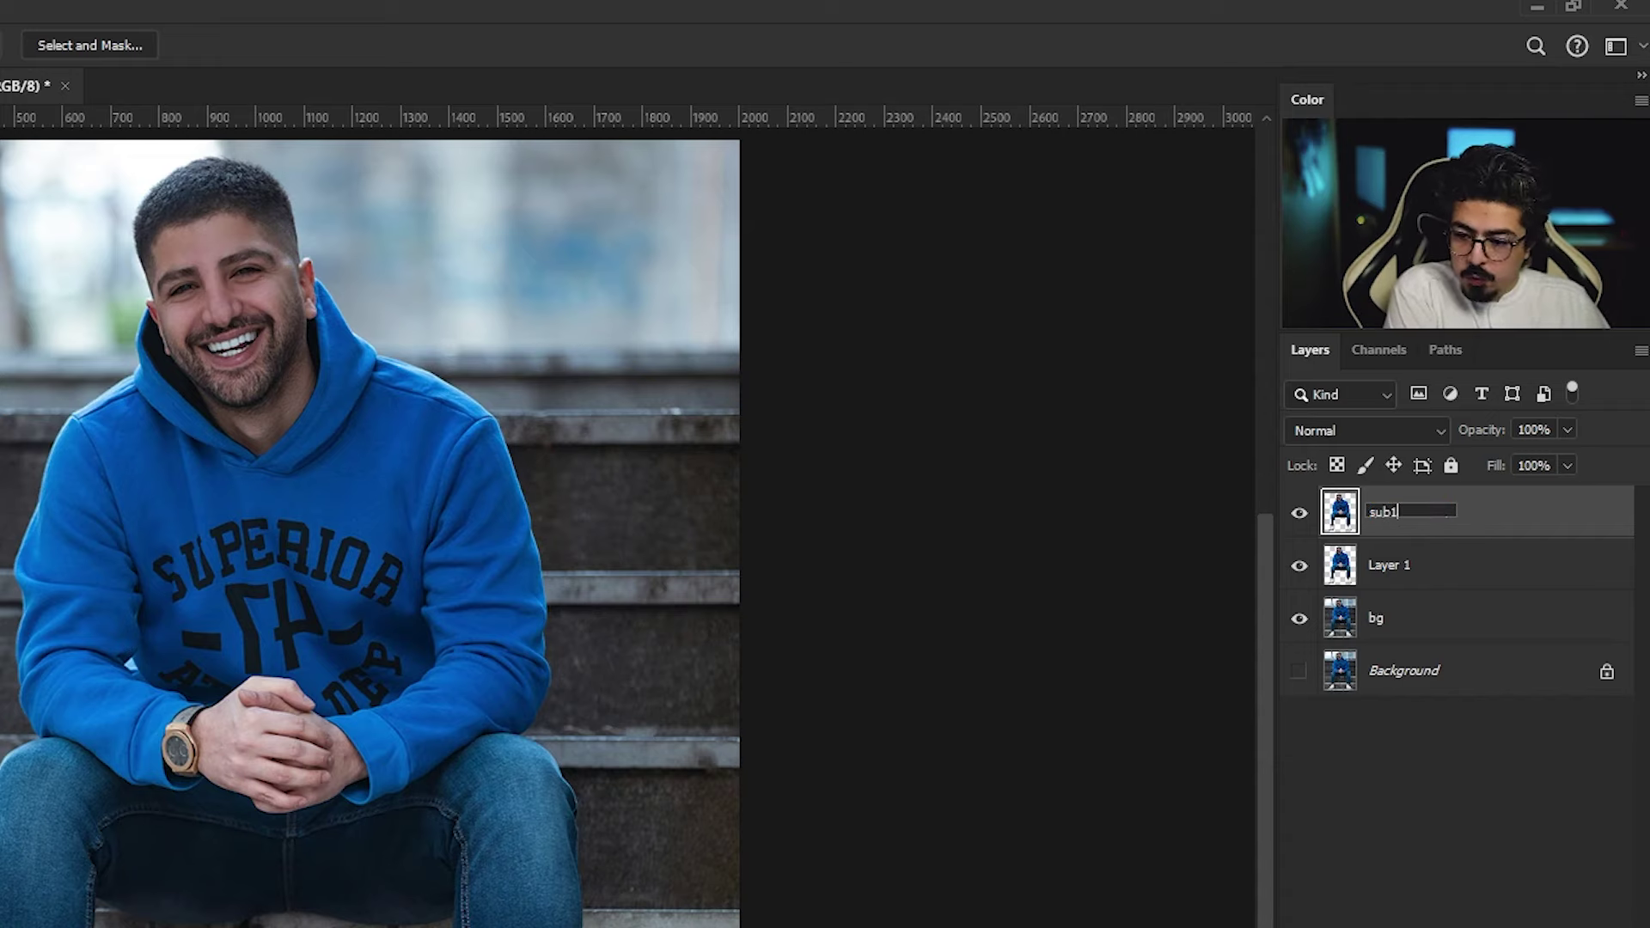
{"action": "key", "text": "Return"}
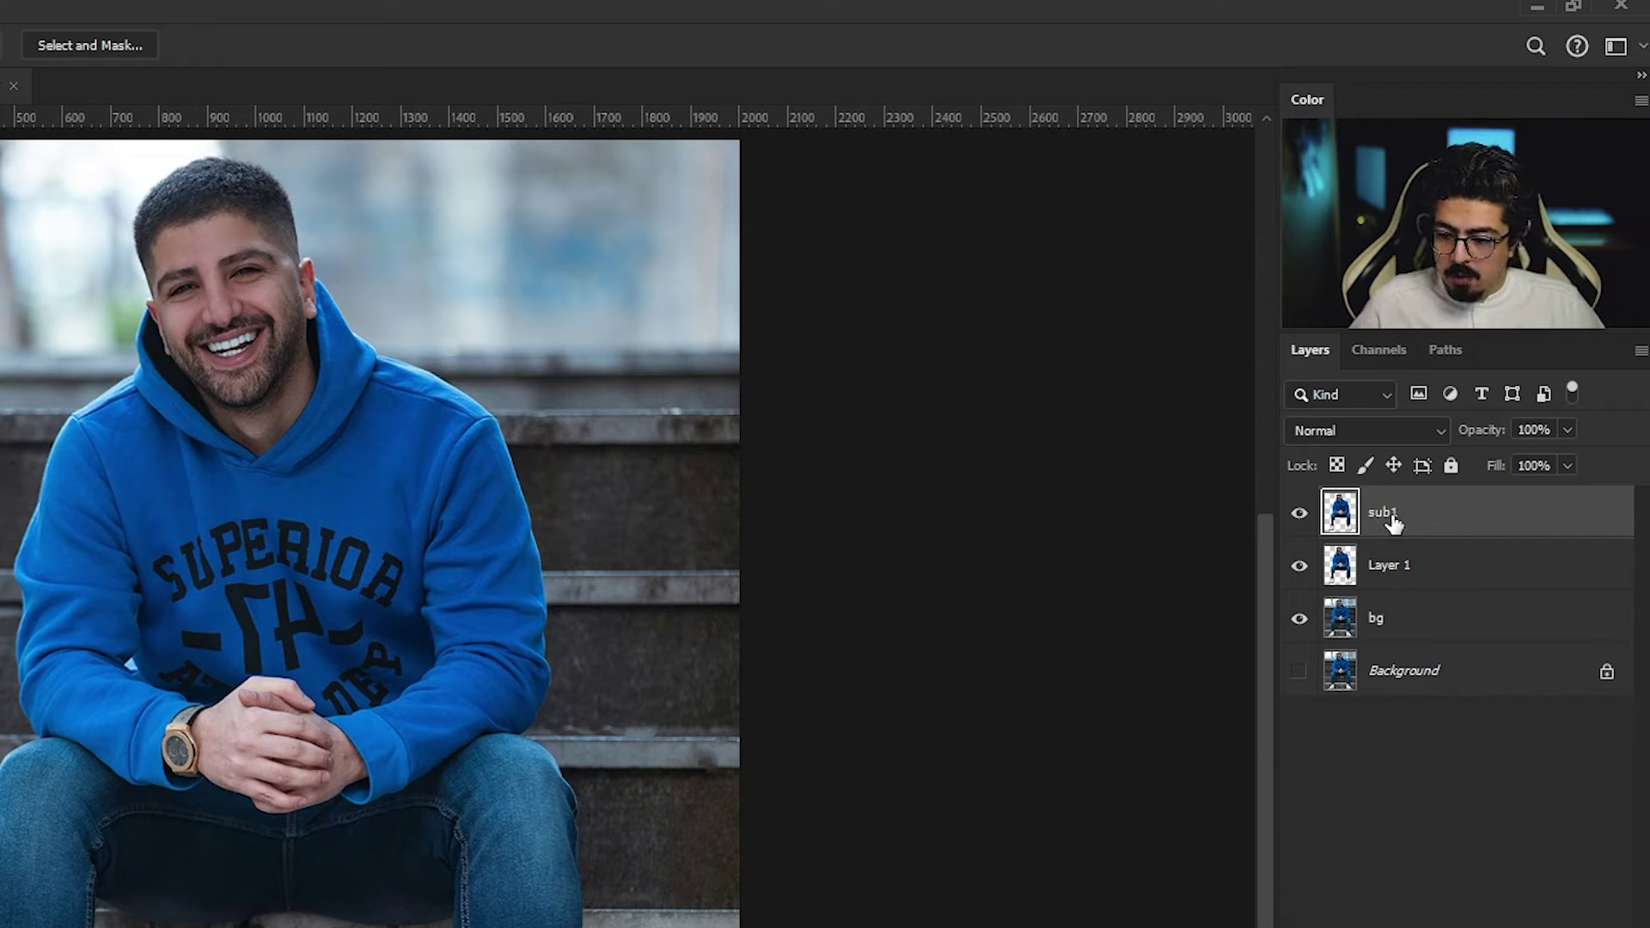
{"action": "double_click", "coordinate": [1398, 565]}
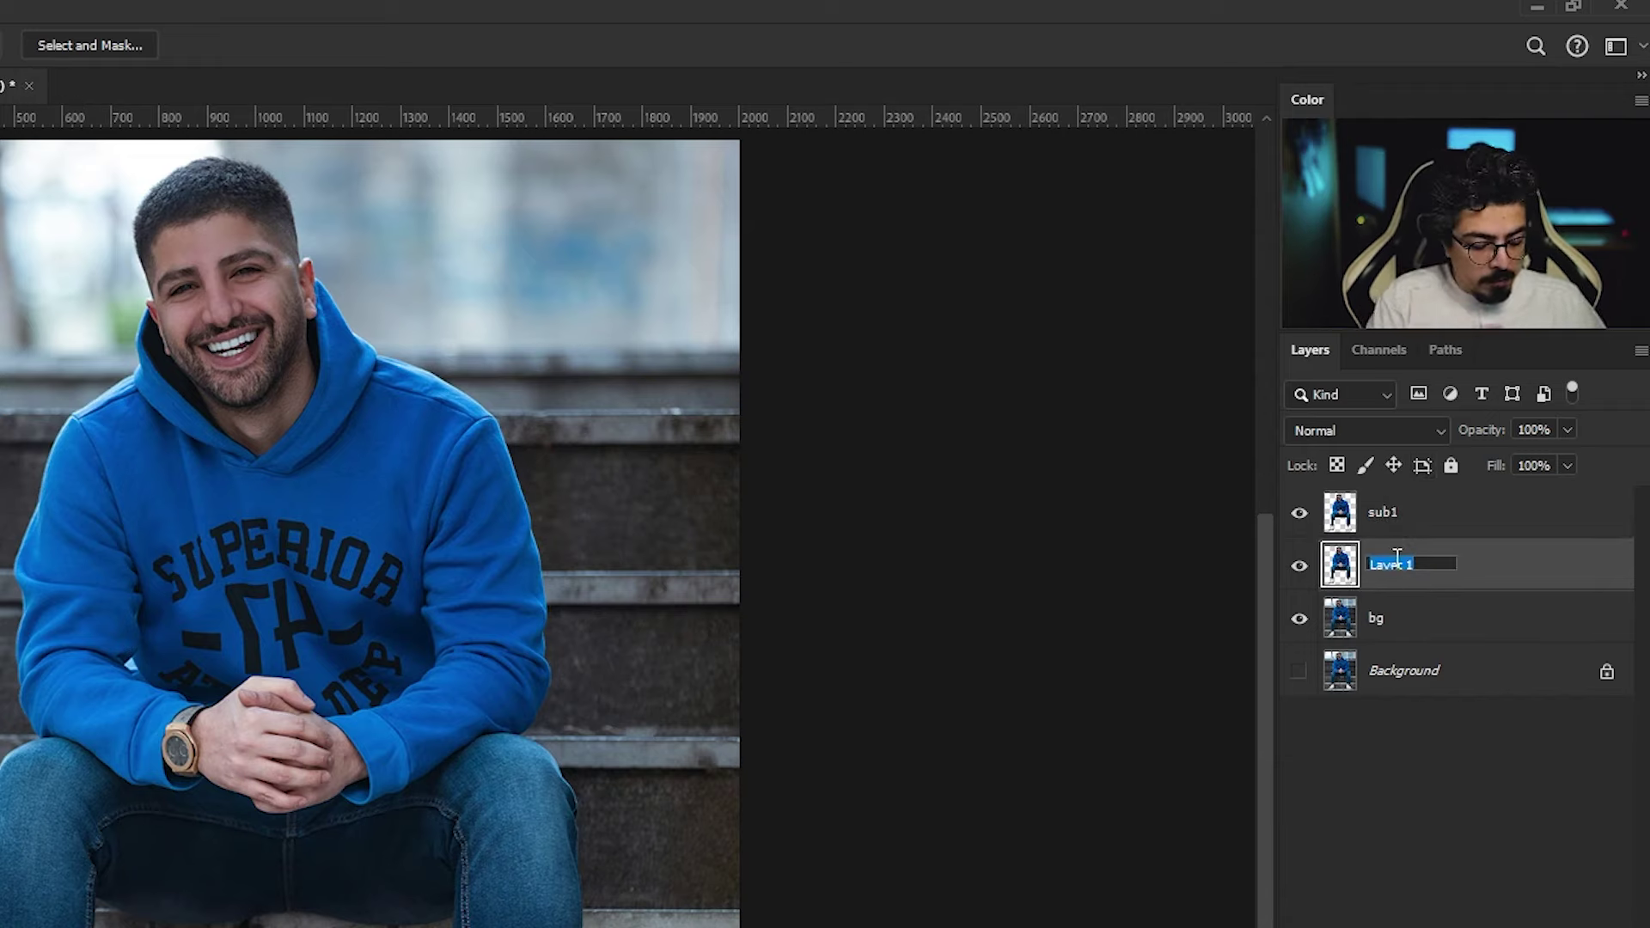
{"action": "type", "text": "sub2"}
{"action": "key", "text": "Return"}
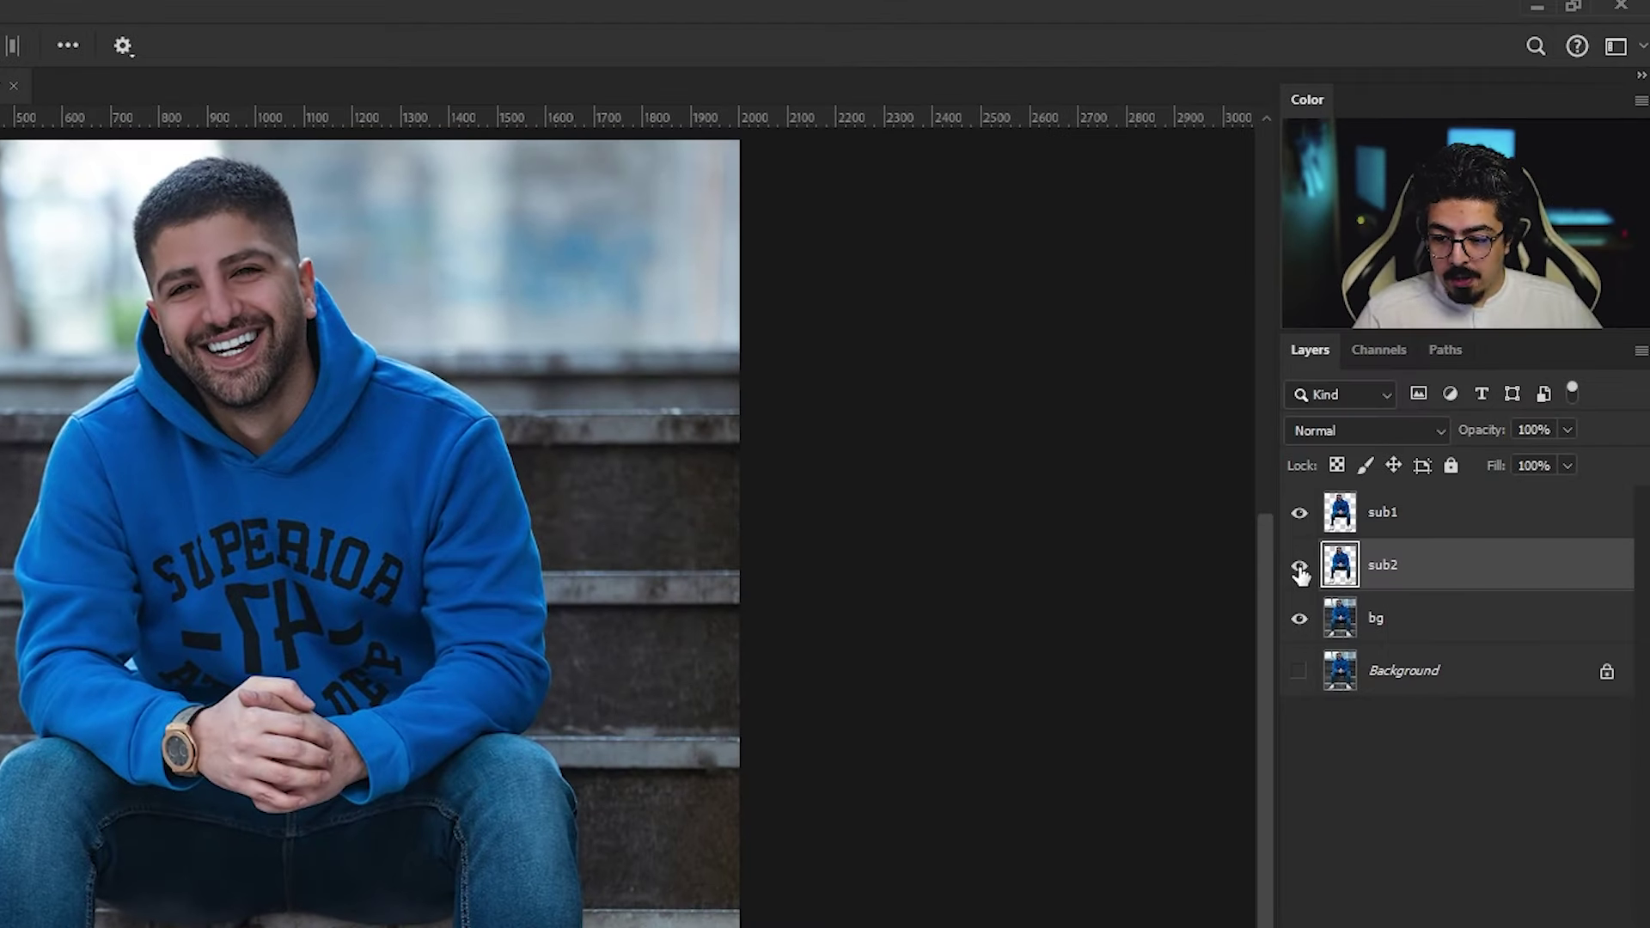
Step: Hide sub2, compare the cut-out against the stairs, then load sub1's outline as a selection on bg
{"action": "left_click", "coordinate": [1413, 382]}
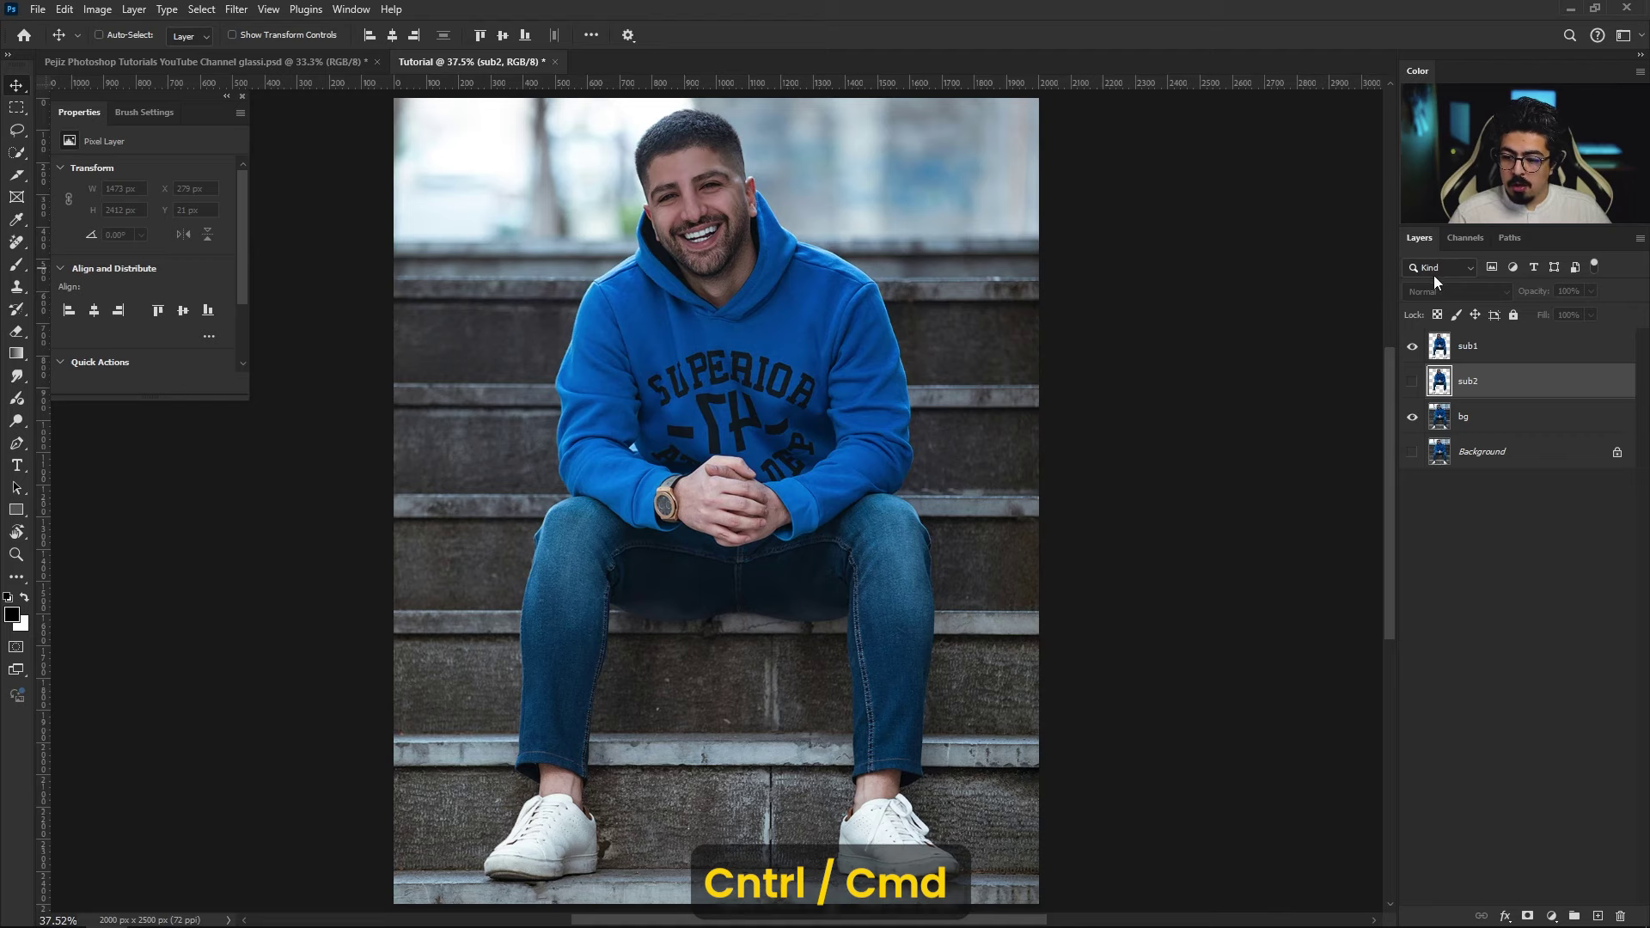
{"action": "left_click", "coordinate": [1412, 347], "text": "alt"}
{"action": "left_click", "coordinate": [1412, 348], "text": "alt"}
{"action": "left_click", "coordinate": [1412, 347], "text": "alt"}
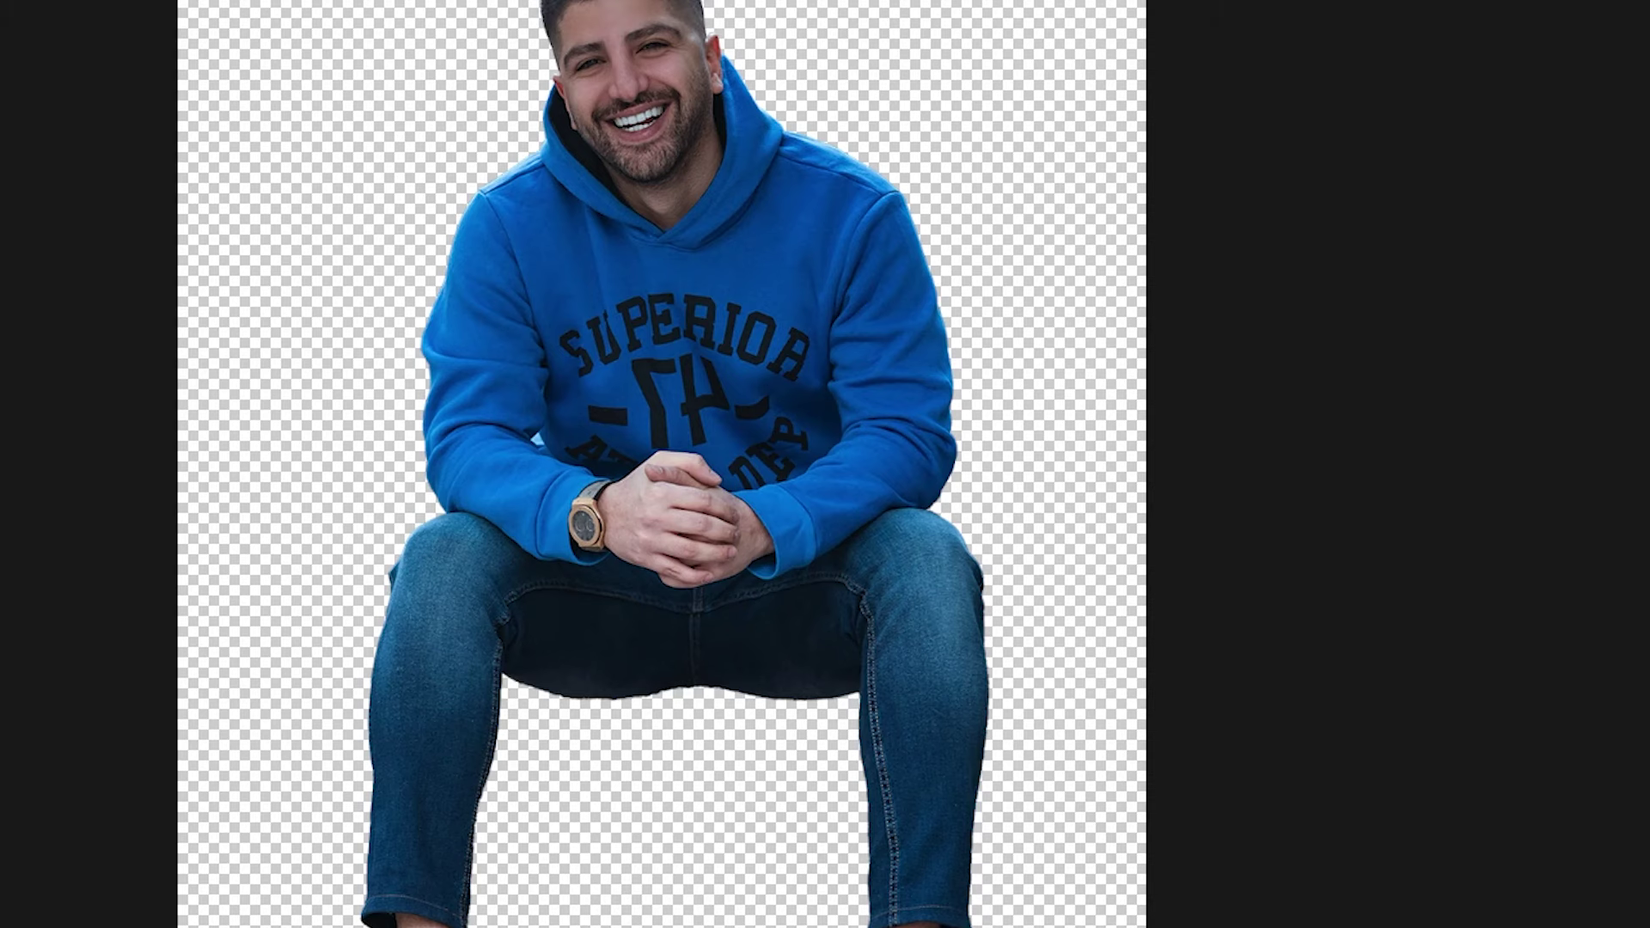
{"action": "left_click", "coordinate": [1413, 347], "text": "alt"}
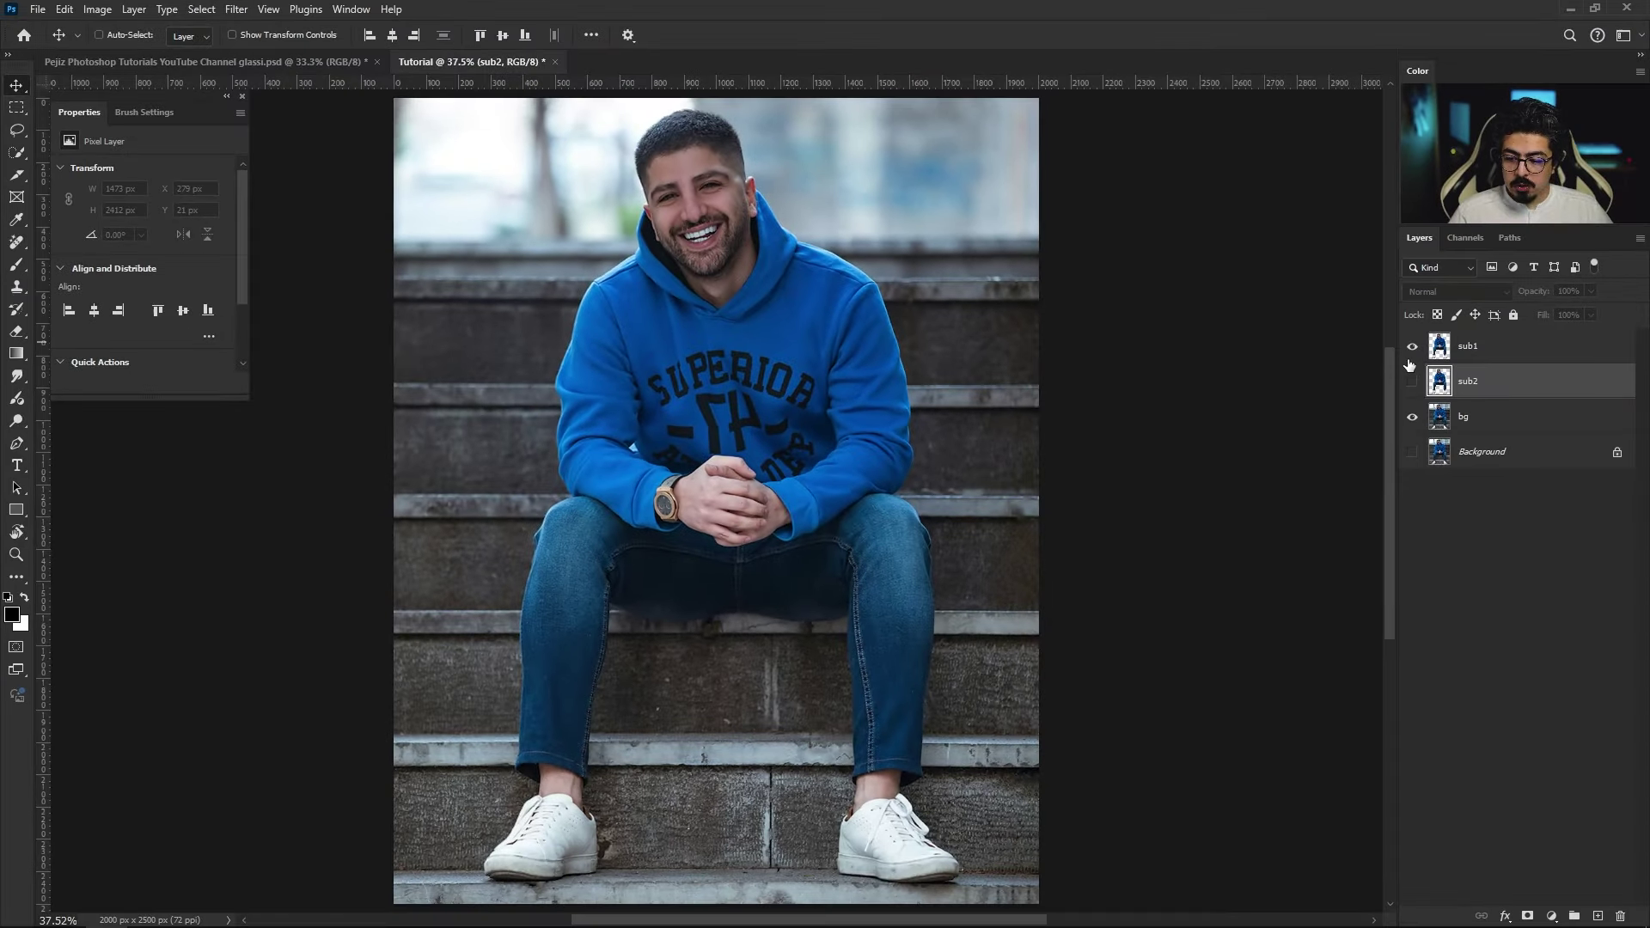
{"action": "left_click_drag", "start_coordinate": [1444, 350], "coordinate": [1437, 348]}
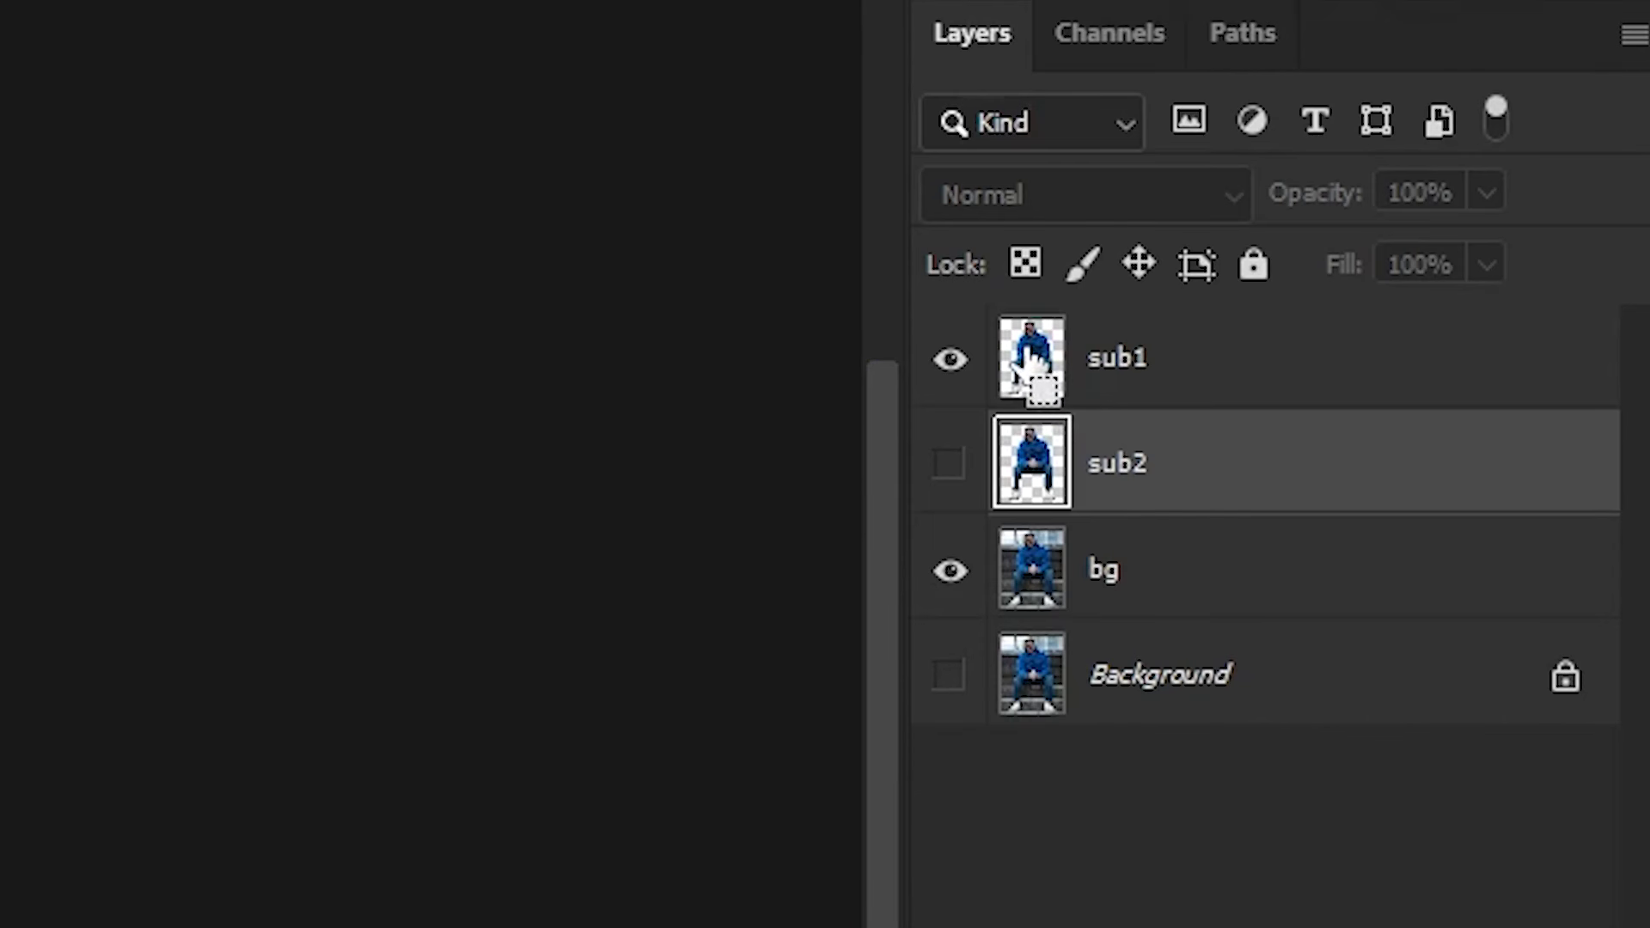
{"action": "left_click", "coordinate": [1021, 368], "text": "ctrl"}
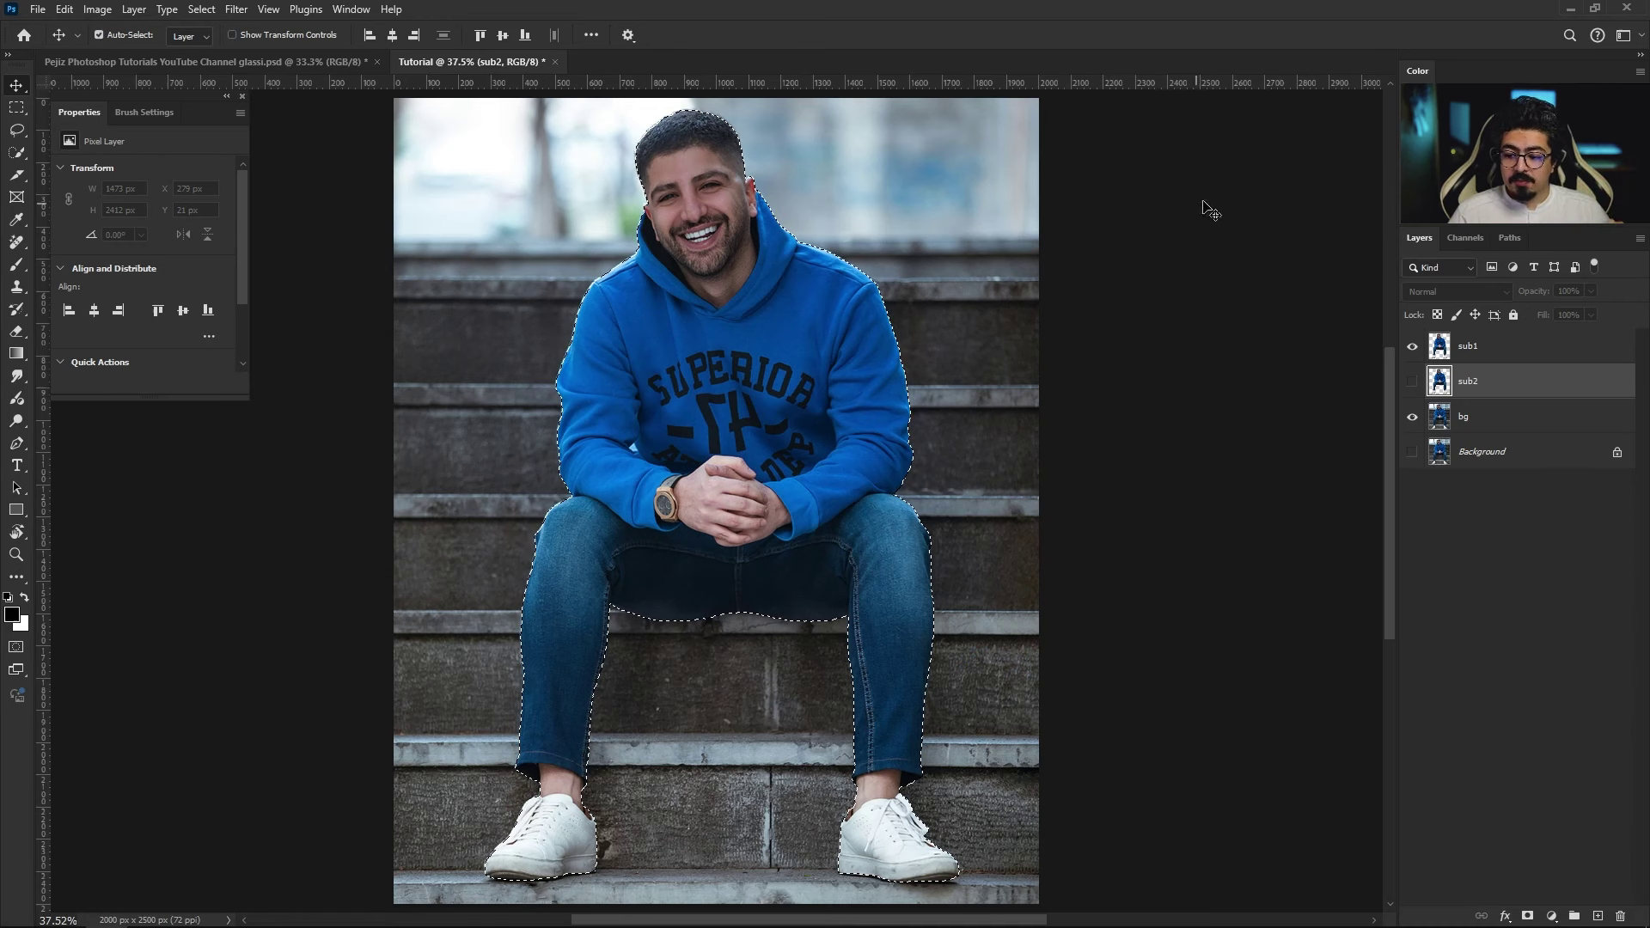
{"action": "left_click", "coordinate": [1469, 426]}
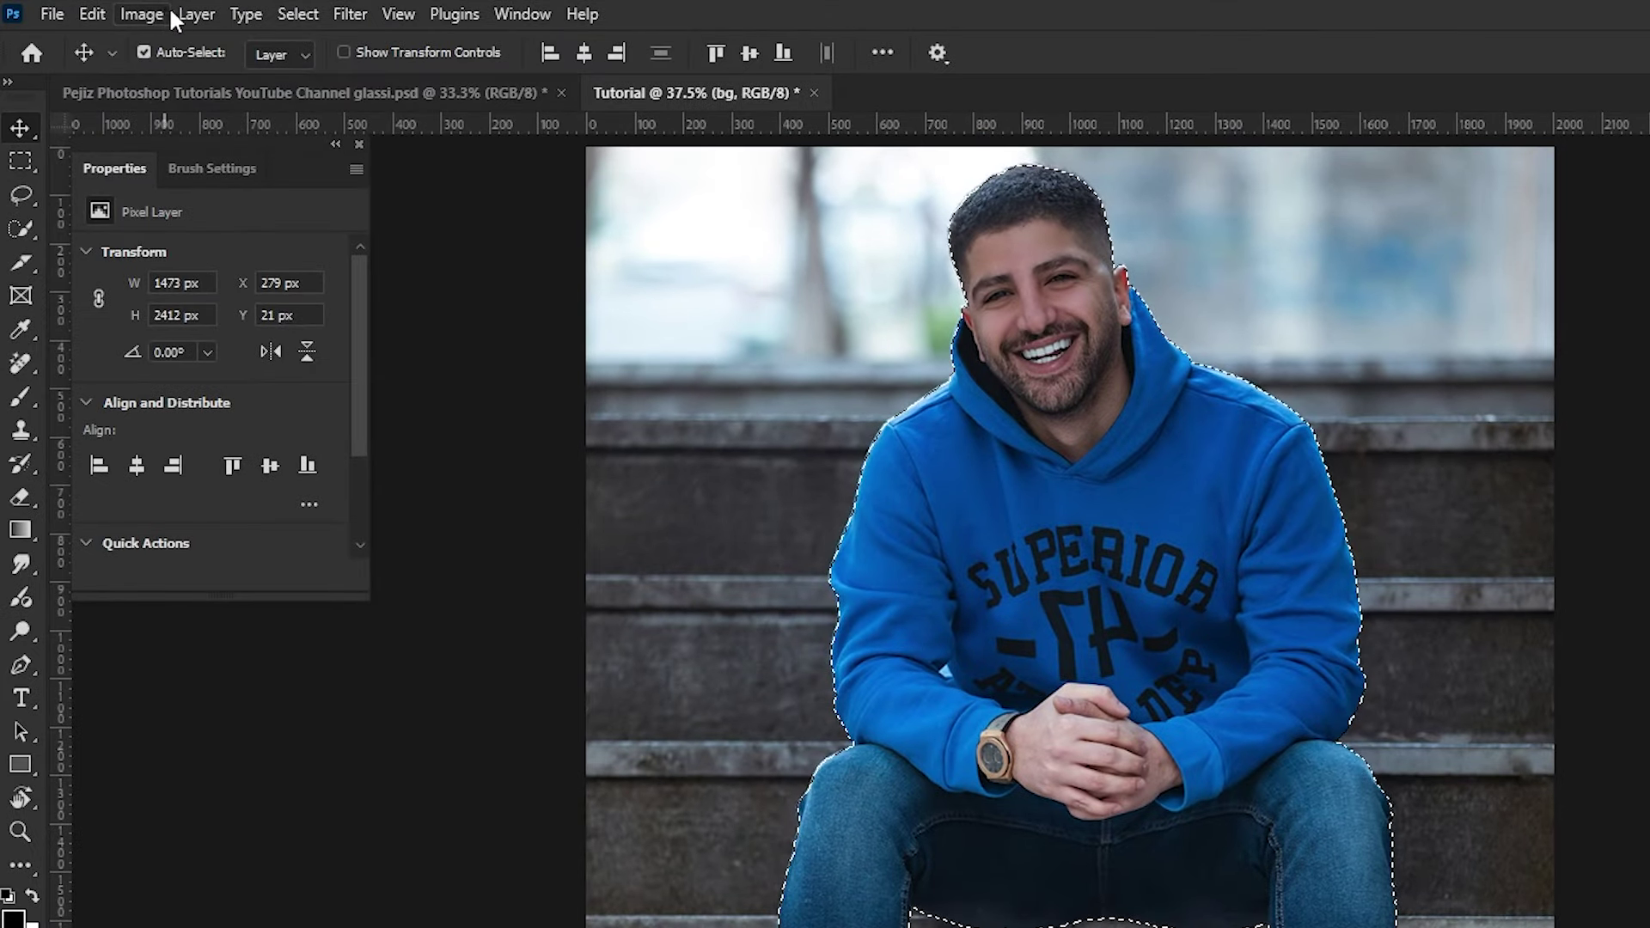
Step: Expand the man's selection outward by 15 pixels
{"action": "left_click", "coordinate": [254, 13]}
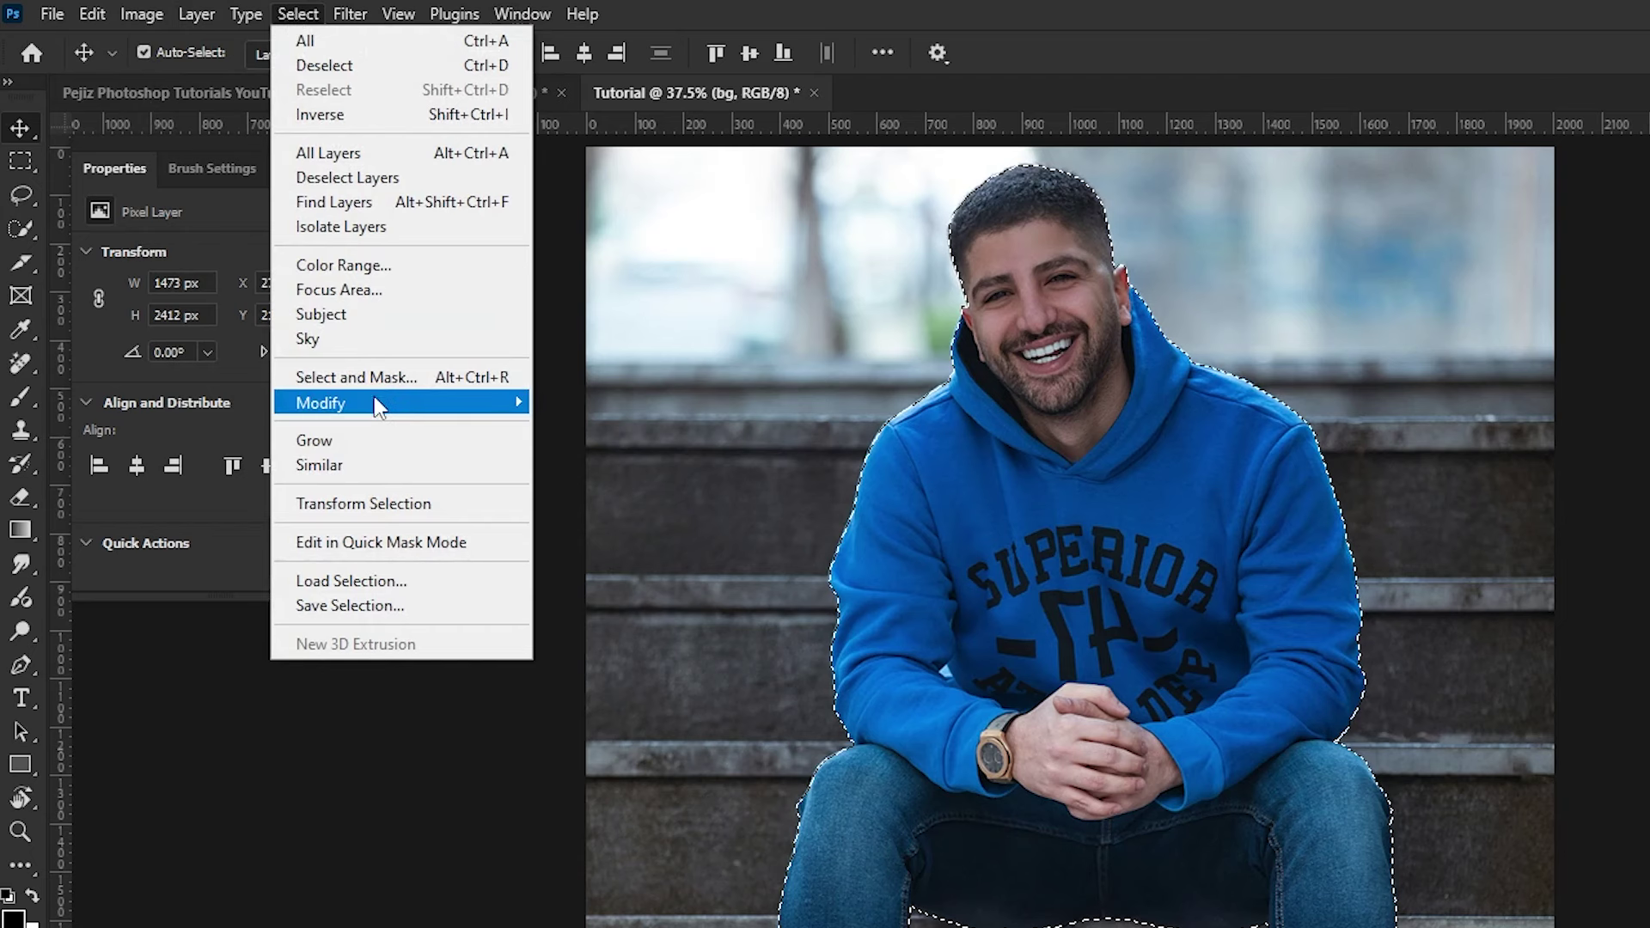
{"action": "mouse_move", "coordinate": [376, 404]}
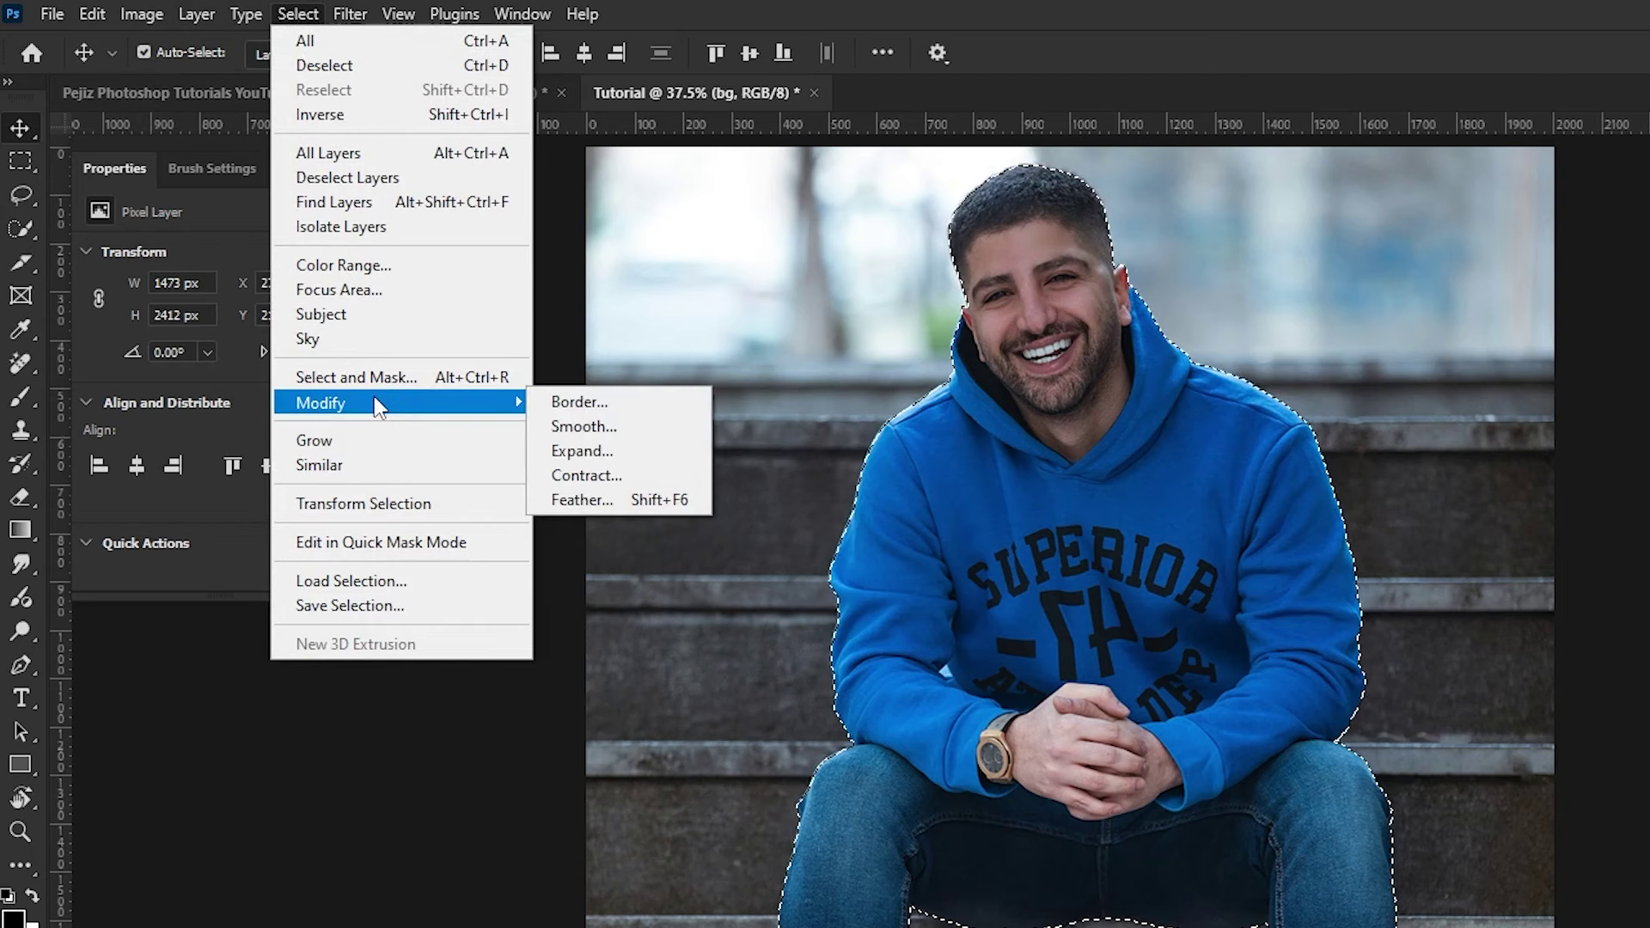
{"action": "left_click", "coordinate": [593, 453]}
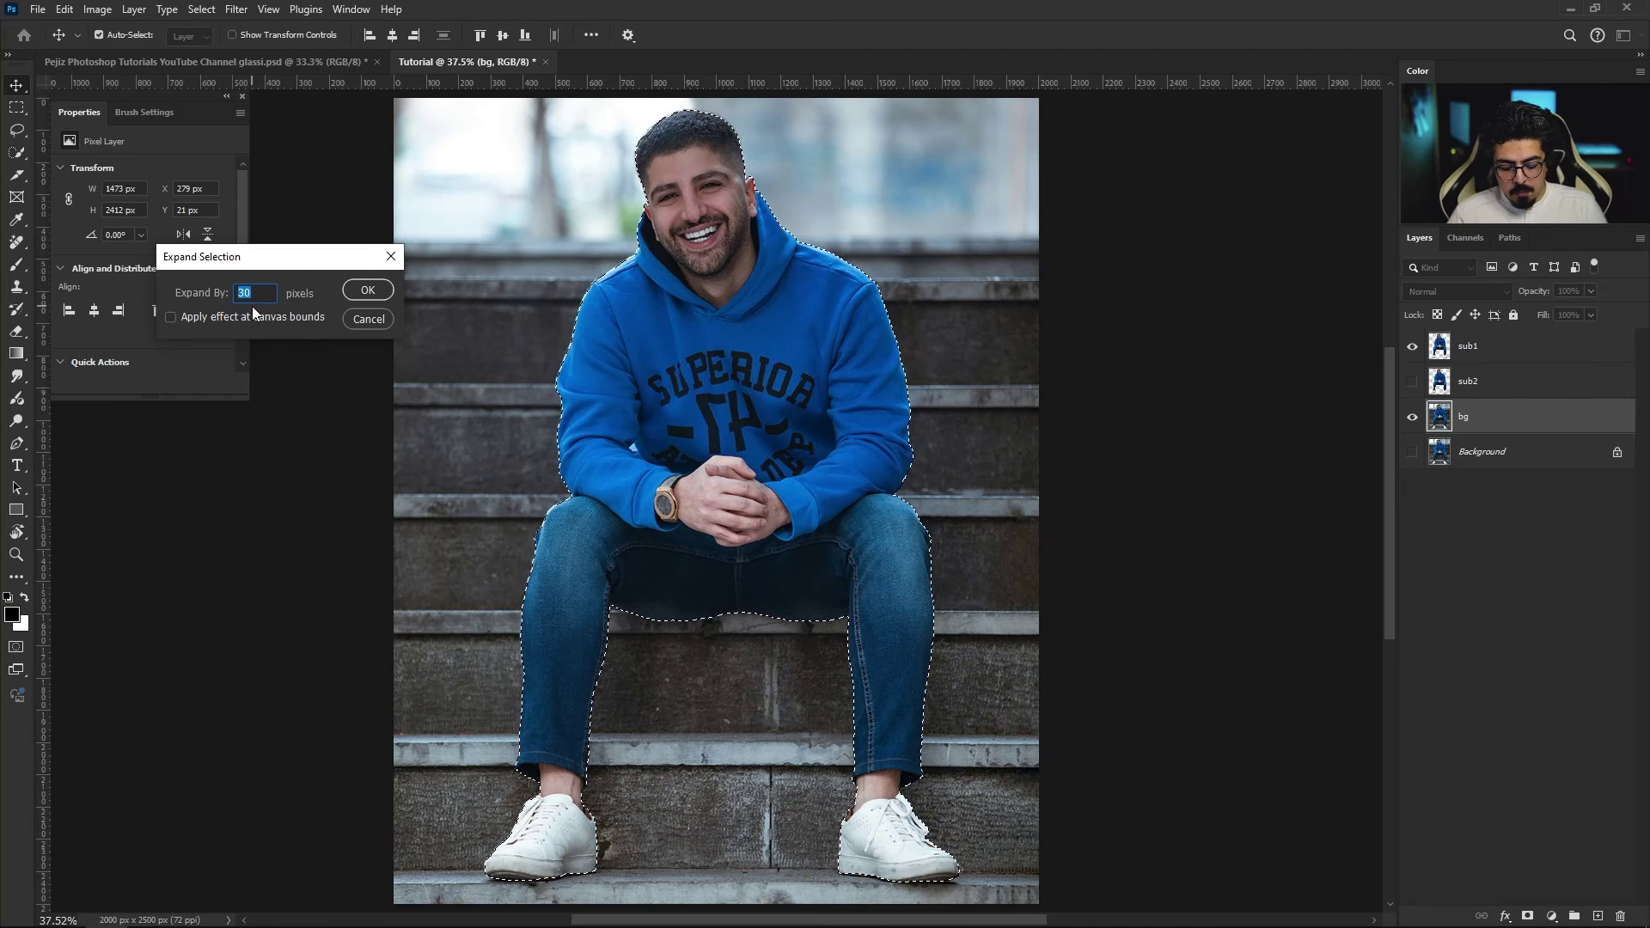
{"action": "type", "text": "15"}
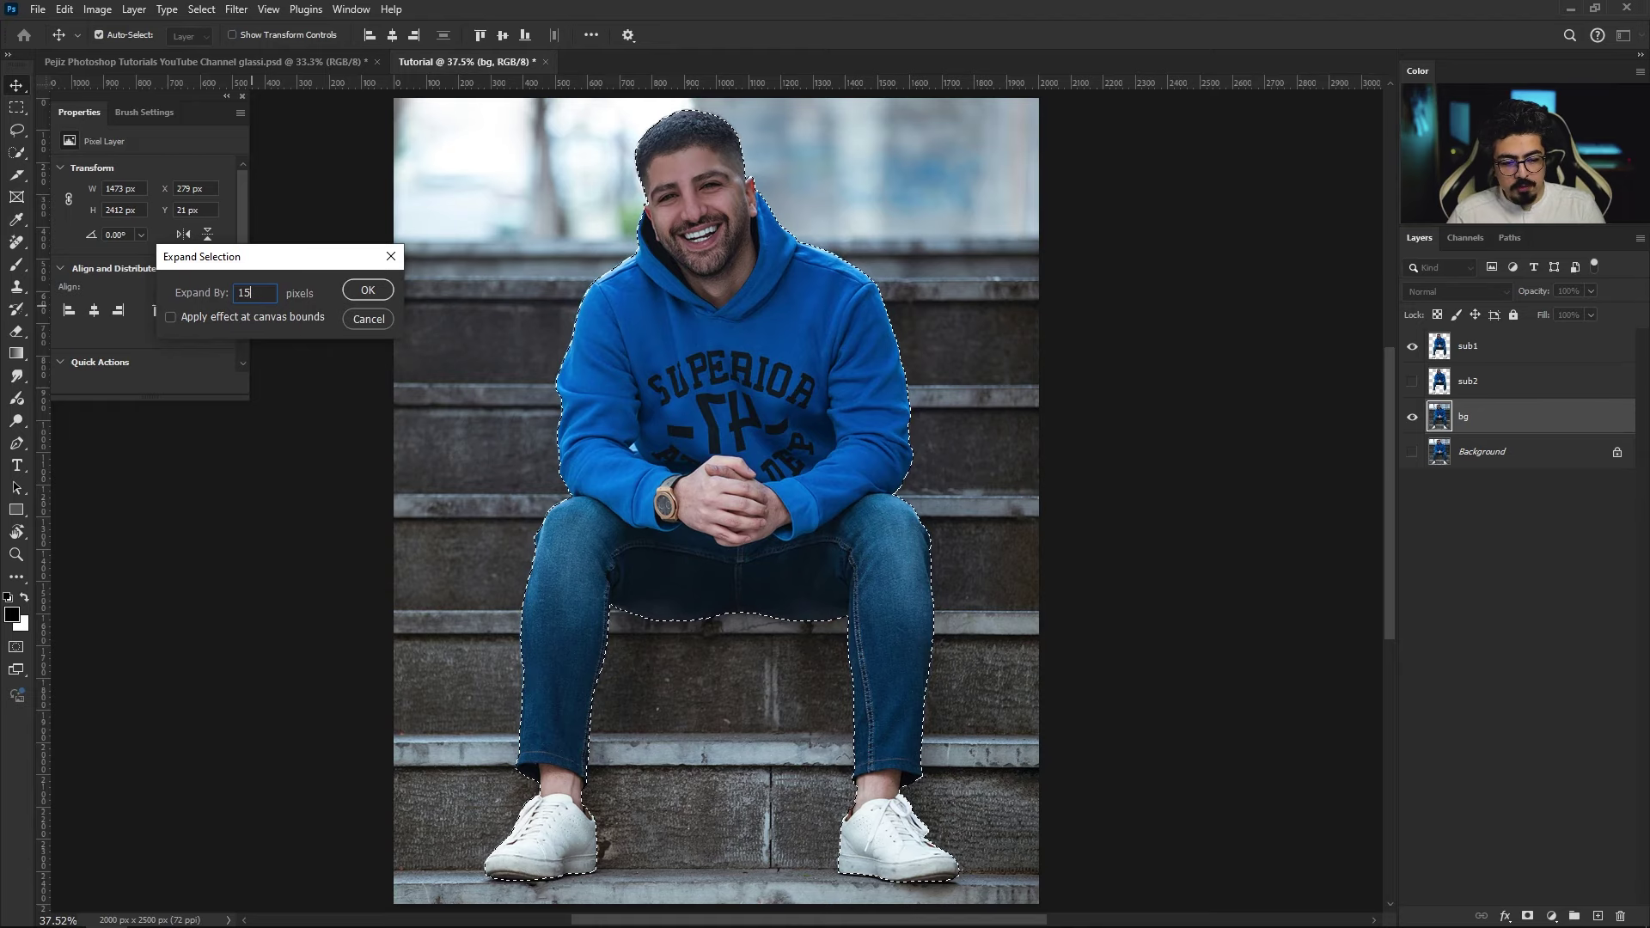
{"action": "left_click", "coordinate": [367, 293]}
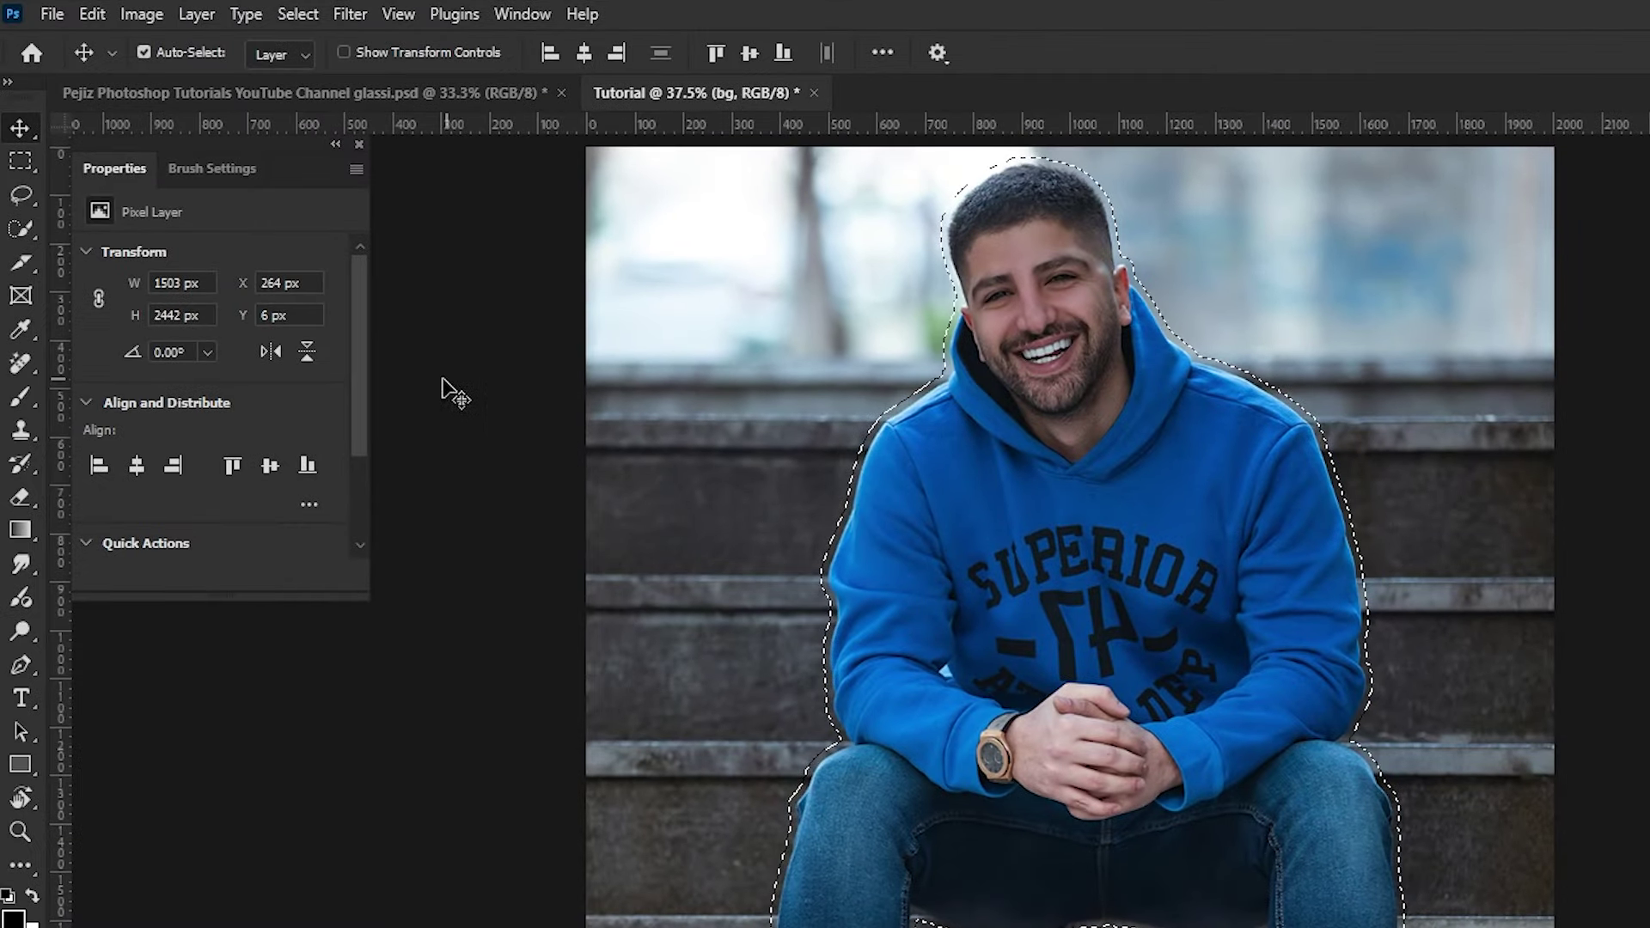
Step: Paint over the man on bg with the Remove tool, then check and reshow sub1
{"action": "right_click", "coordinate": [23, 362]}
{"action": "left_click", "coordinate": [141, 388]}
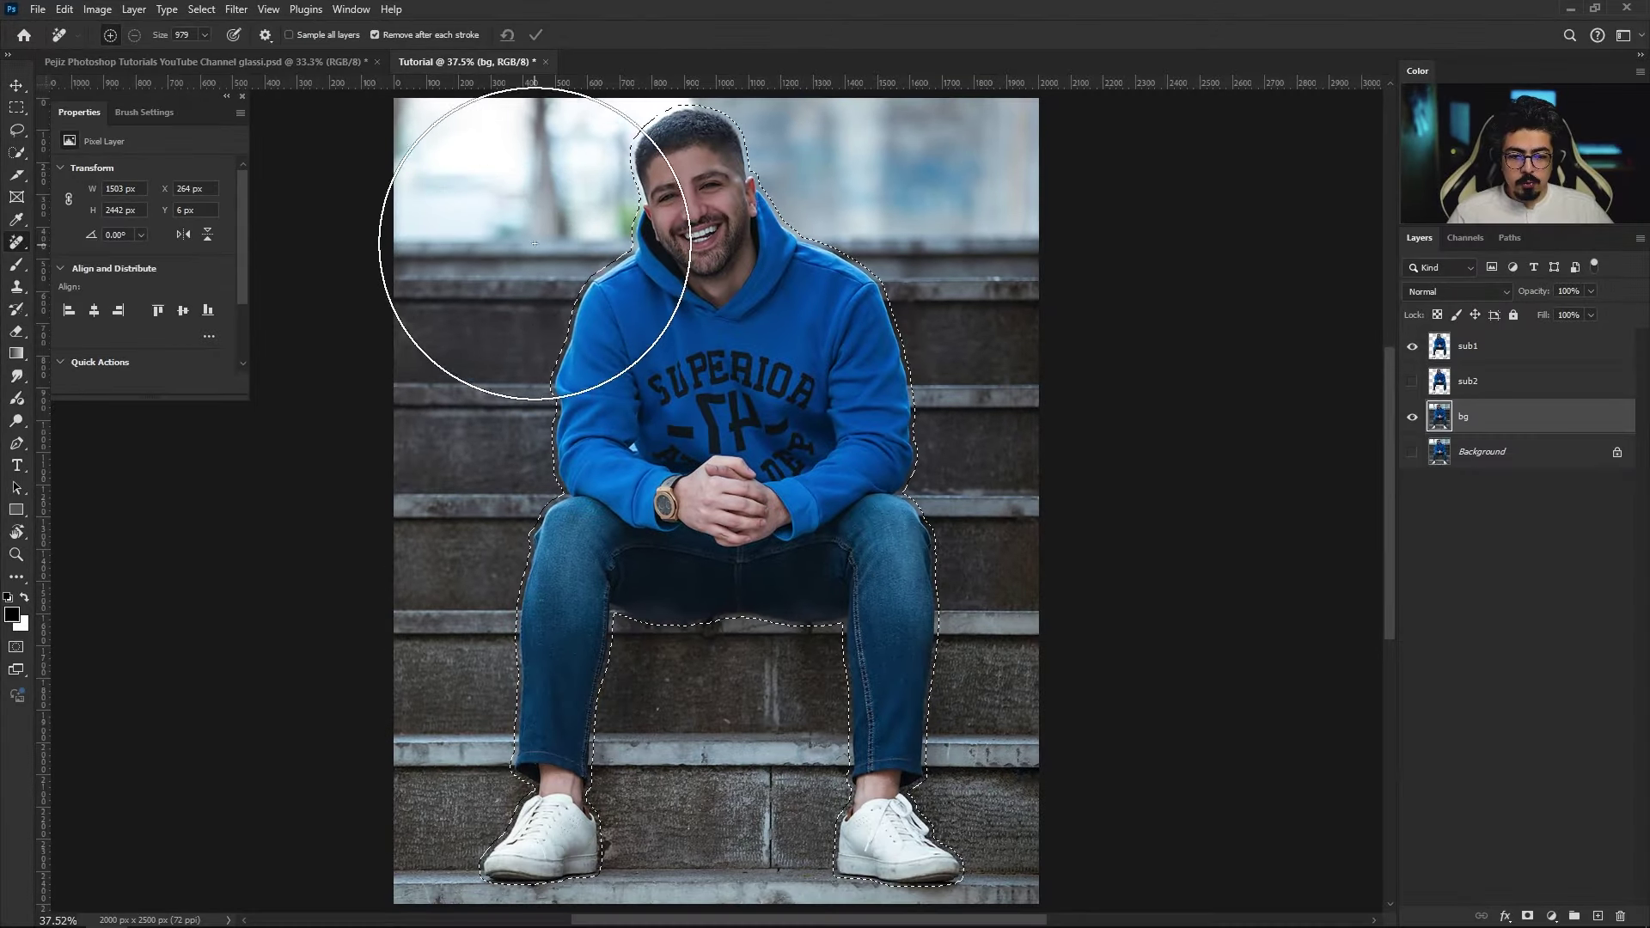
{"action": "mouse_move", "coordinate": [535, 244]}
{"action": "left_mouse_down"}
{"action": "mouse_move", "coordinate": [864, 258]}
{"action": "mouse_move", "coordinate": [814, 439]}
{"action": "mouse_move", "coordinate": [523, 678]}
{"action": "mouse_move", "coordinate": [980, 769]}
{"action": "left_mouse_up"}
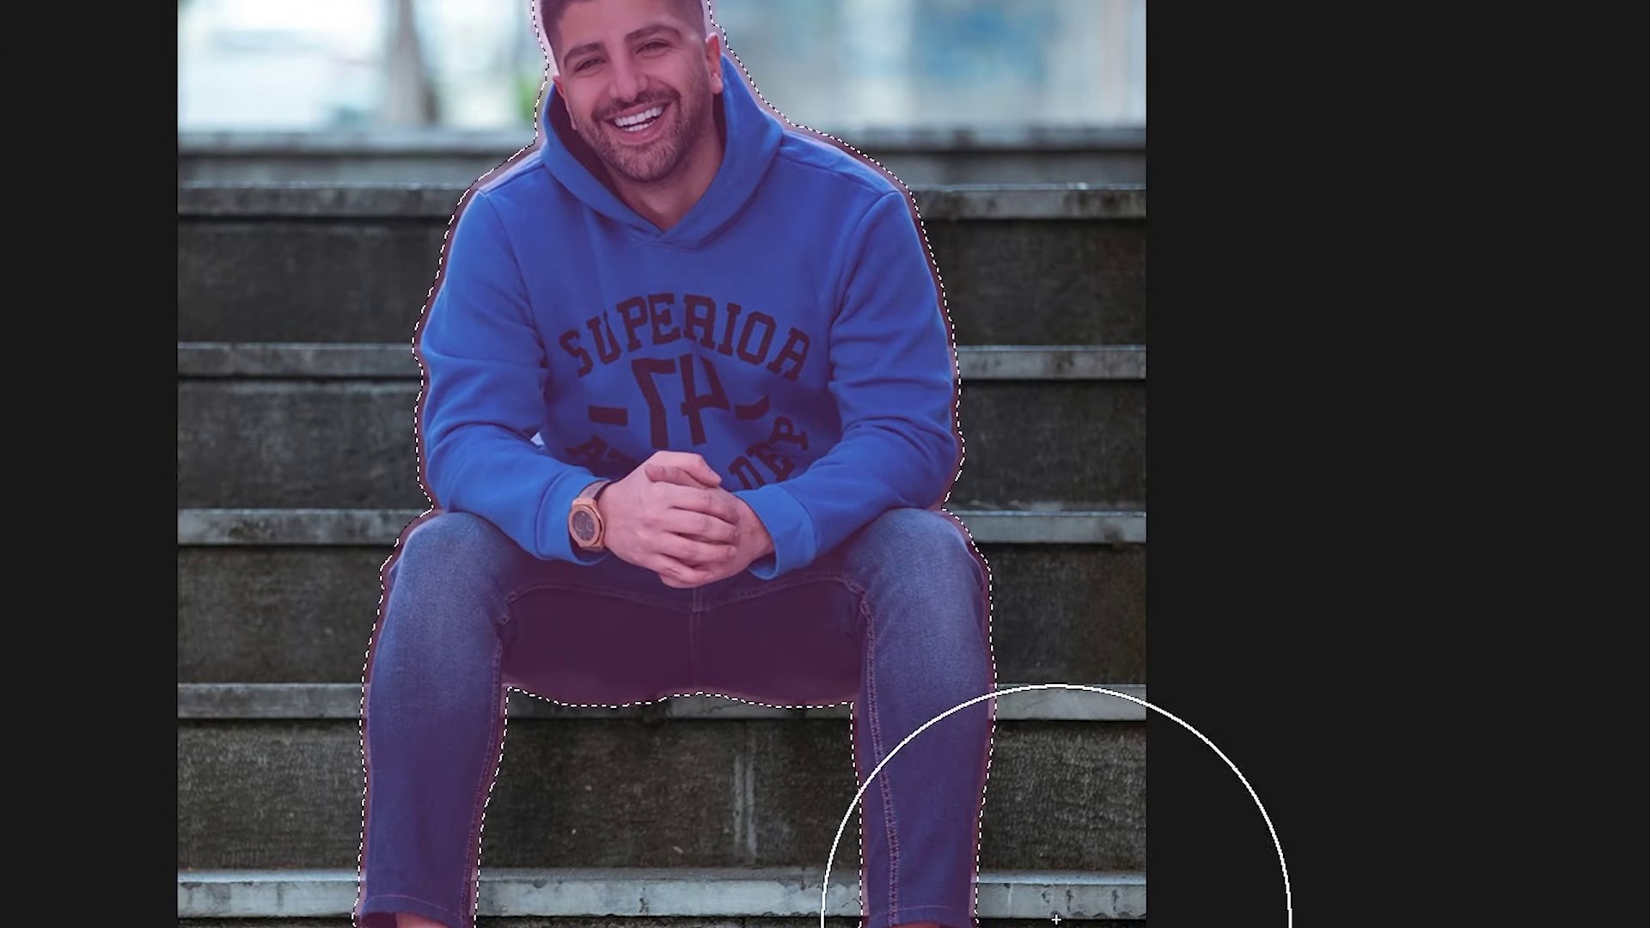
{"action": "mouse_move", "coordinate": [1056, 920]}
{"action": "left_mouse_down"}
{"action": "mouse_move", "coordinate": [609, 705]}
{"action": "mouse_move", "coordinate": [440, 584]}
{"action": "mouse_move", "coordinate": [1091, 207]}
{"action": "left_mouse_up"}
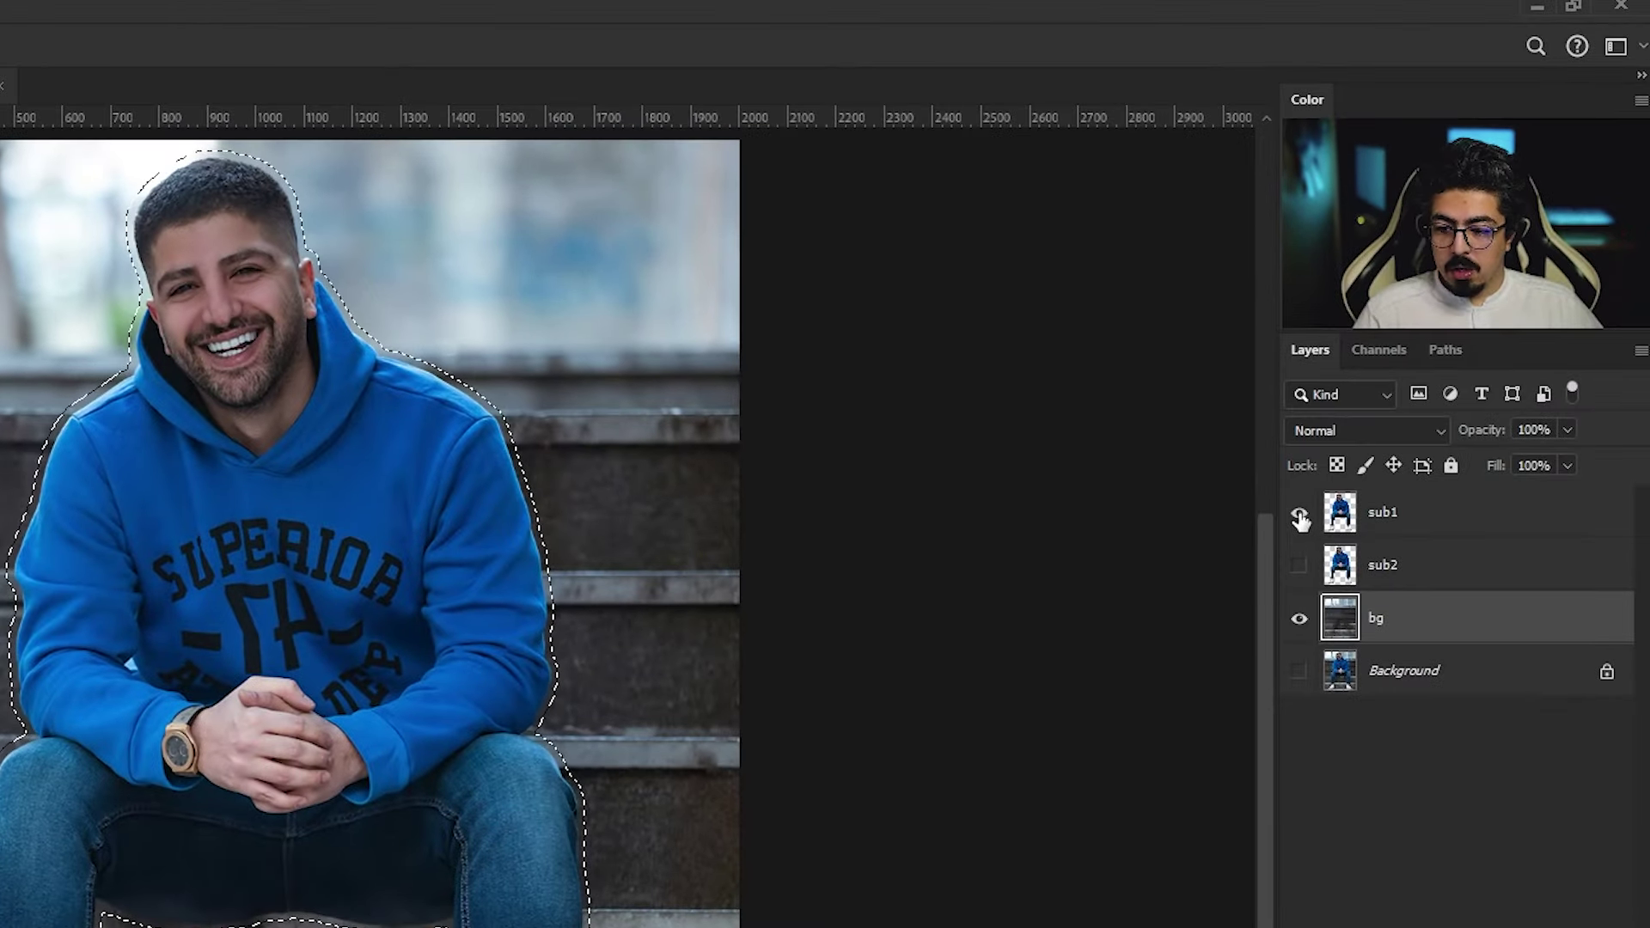
{"action": "left_click", "coordinate": [1299, 514]}
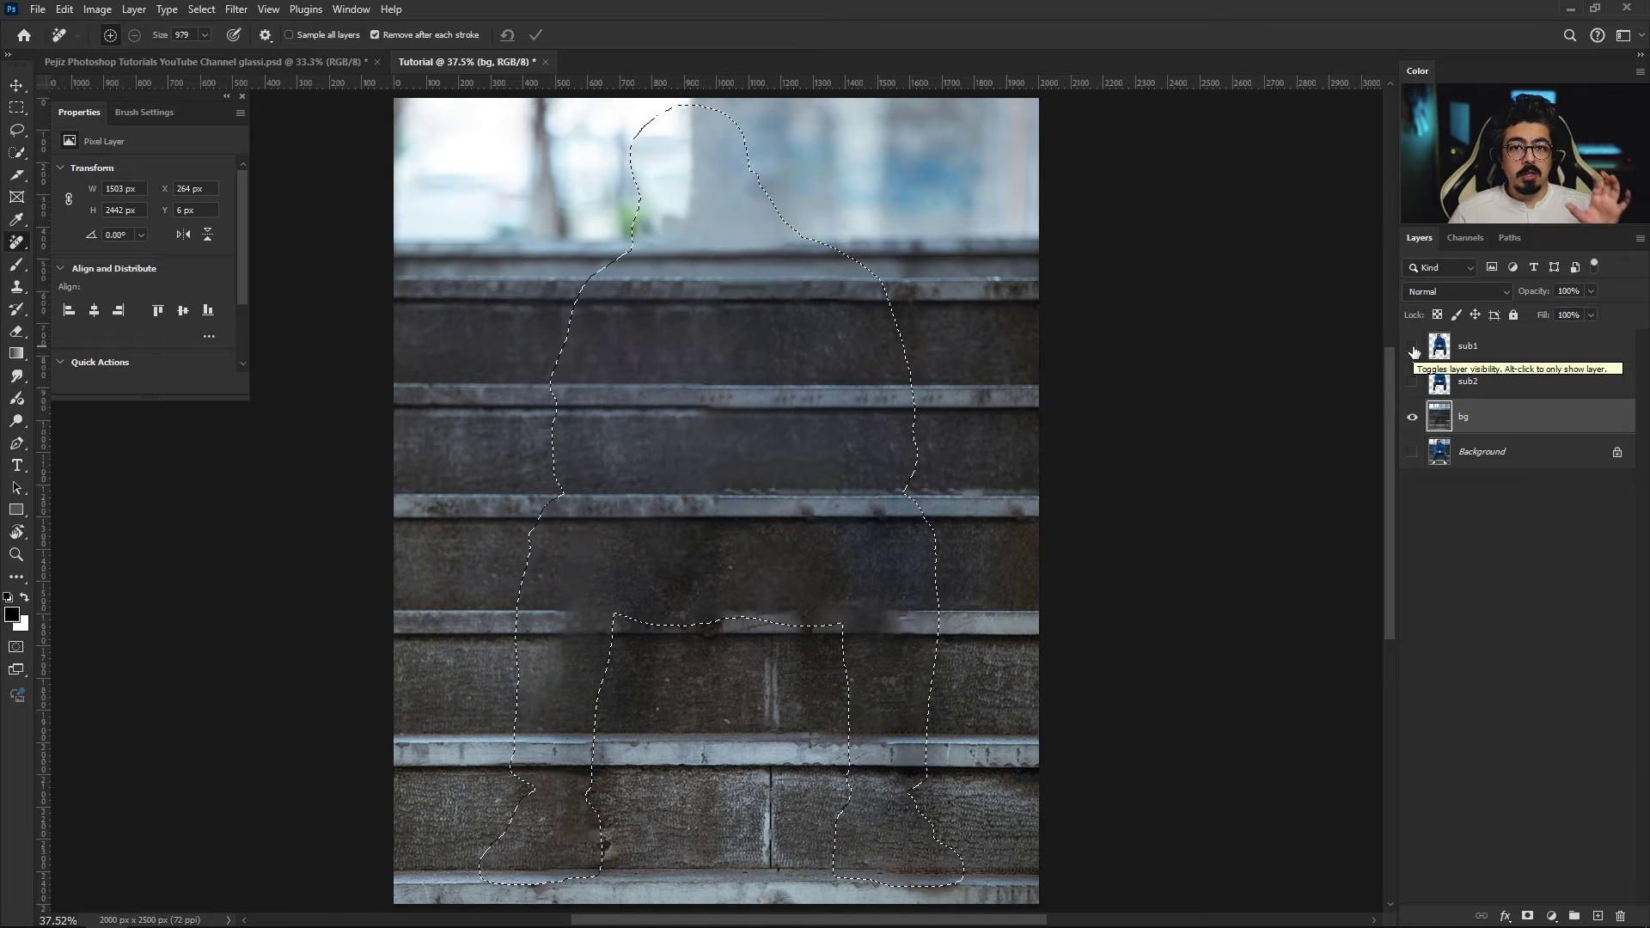
{"action": "left_click", "coordinate": [1413, 348]}
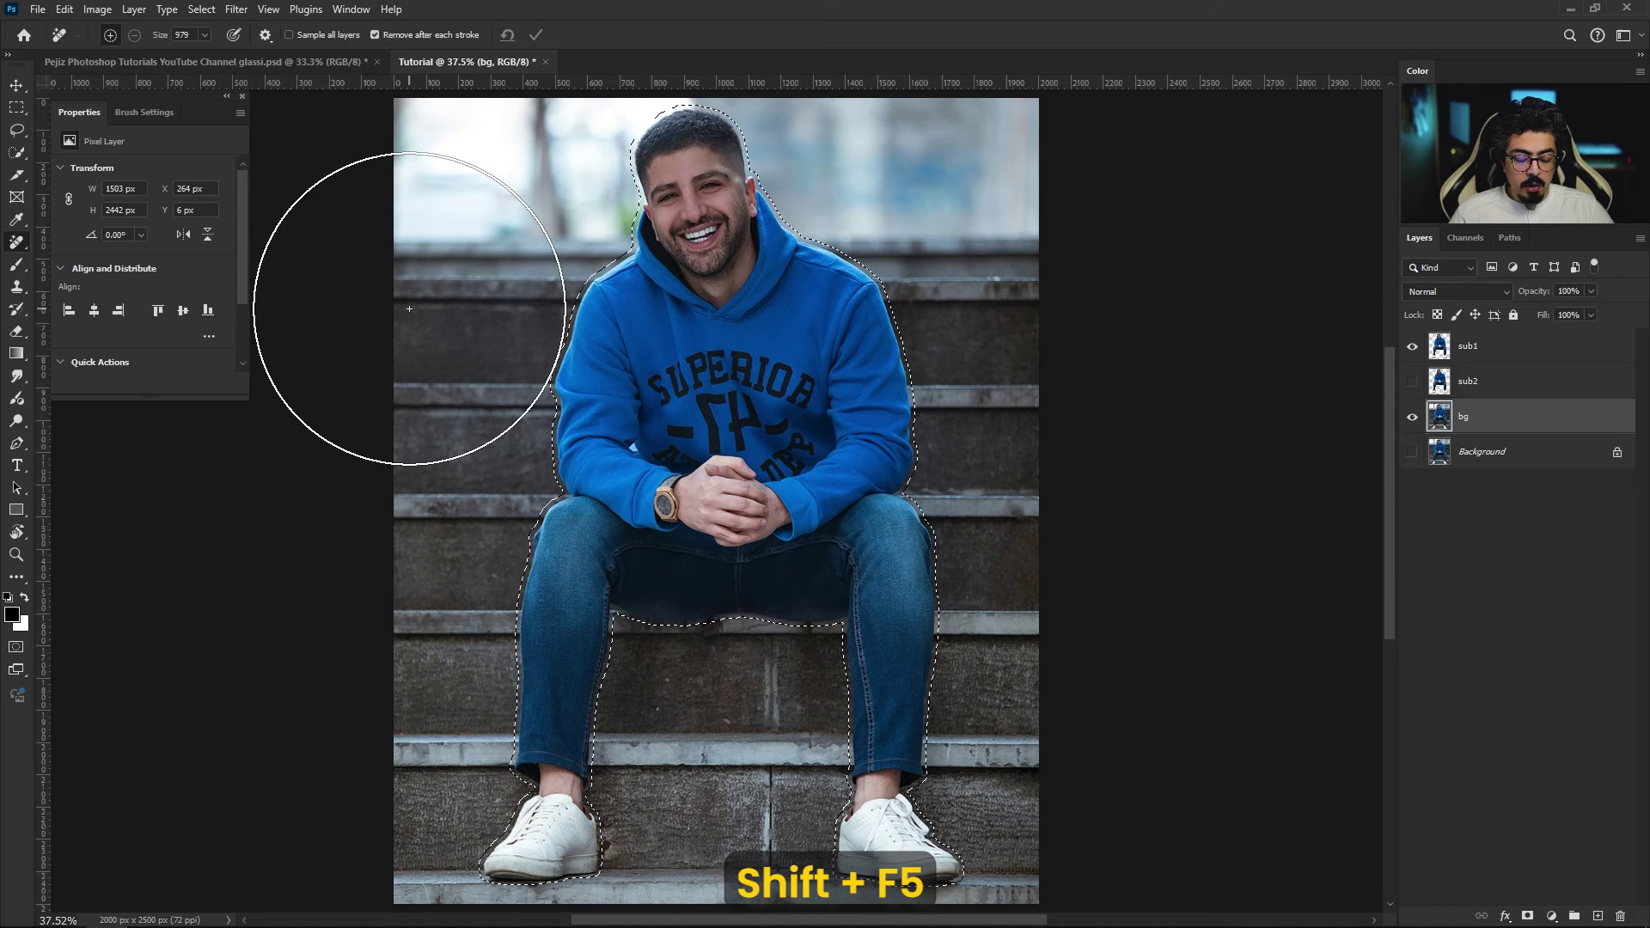
Step: Fill the selection on bg with Content-Aware contents, check the stairs, and deselect
{"action": "key", "text": "shift+F5"}
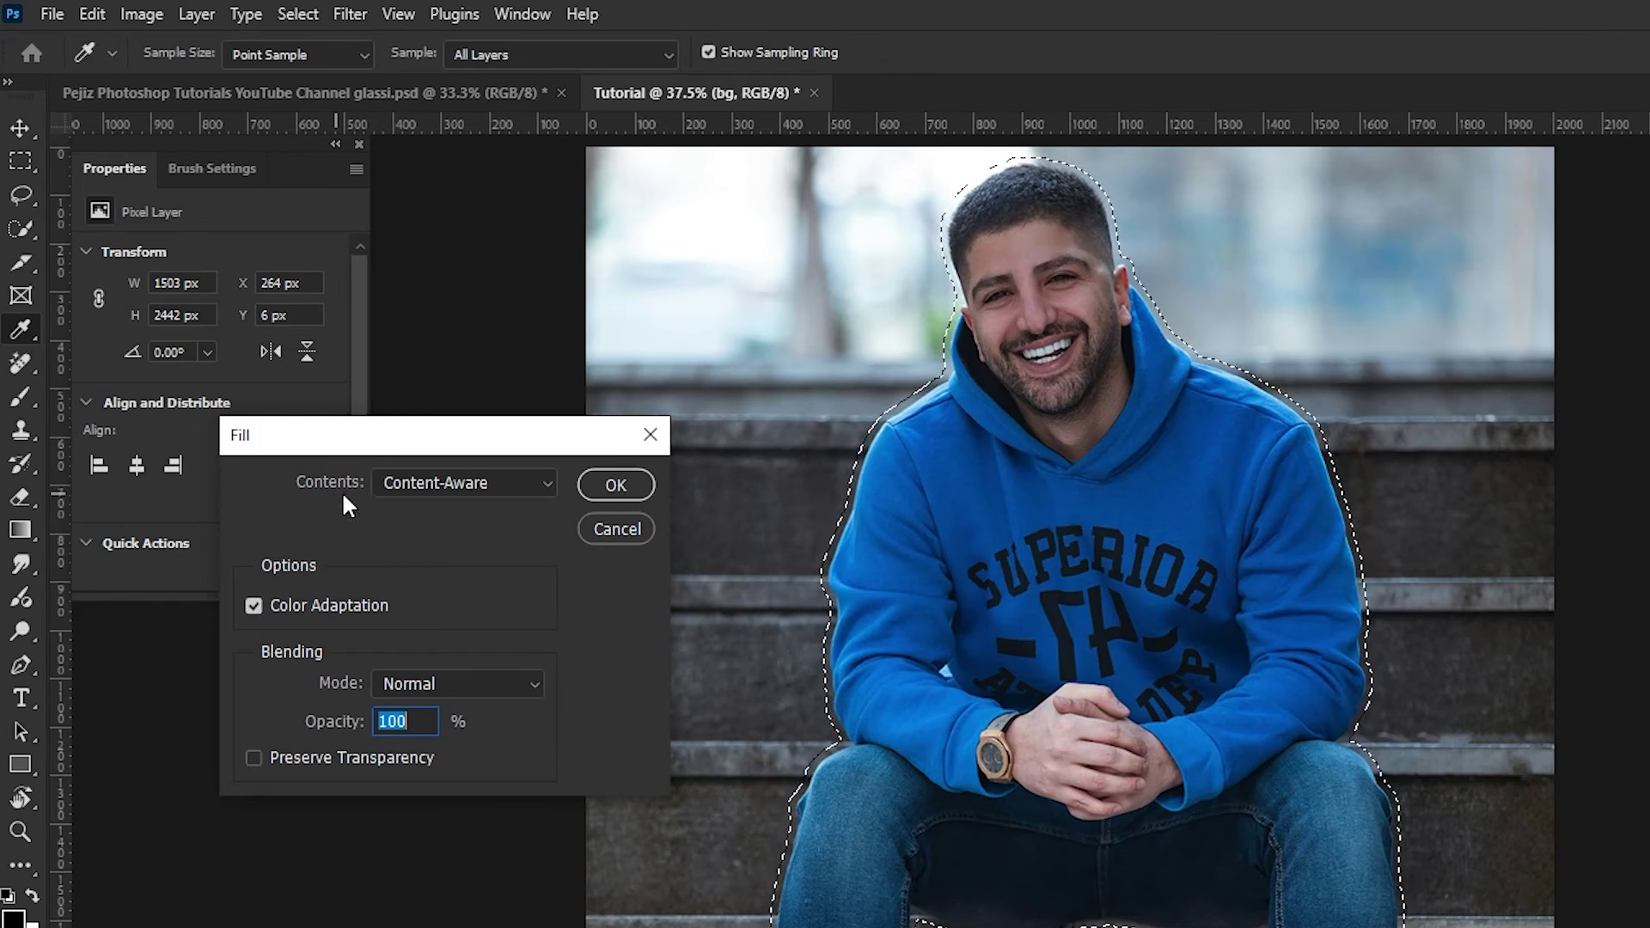
{"action": "left_click", "coordinate": [268, 323]}
{"action": "left_click", "coordinate": [447, 596]}
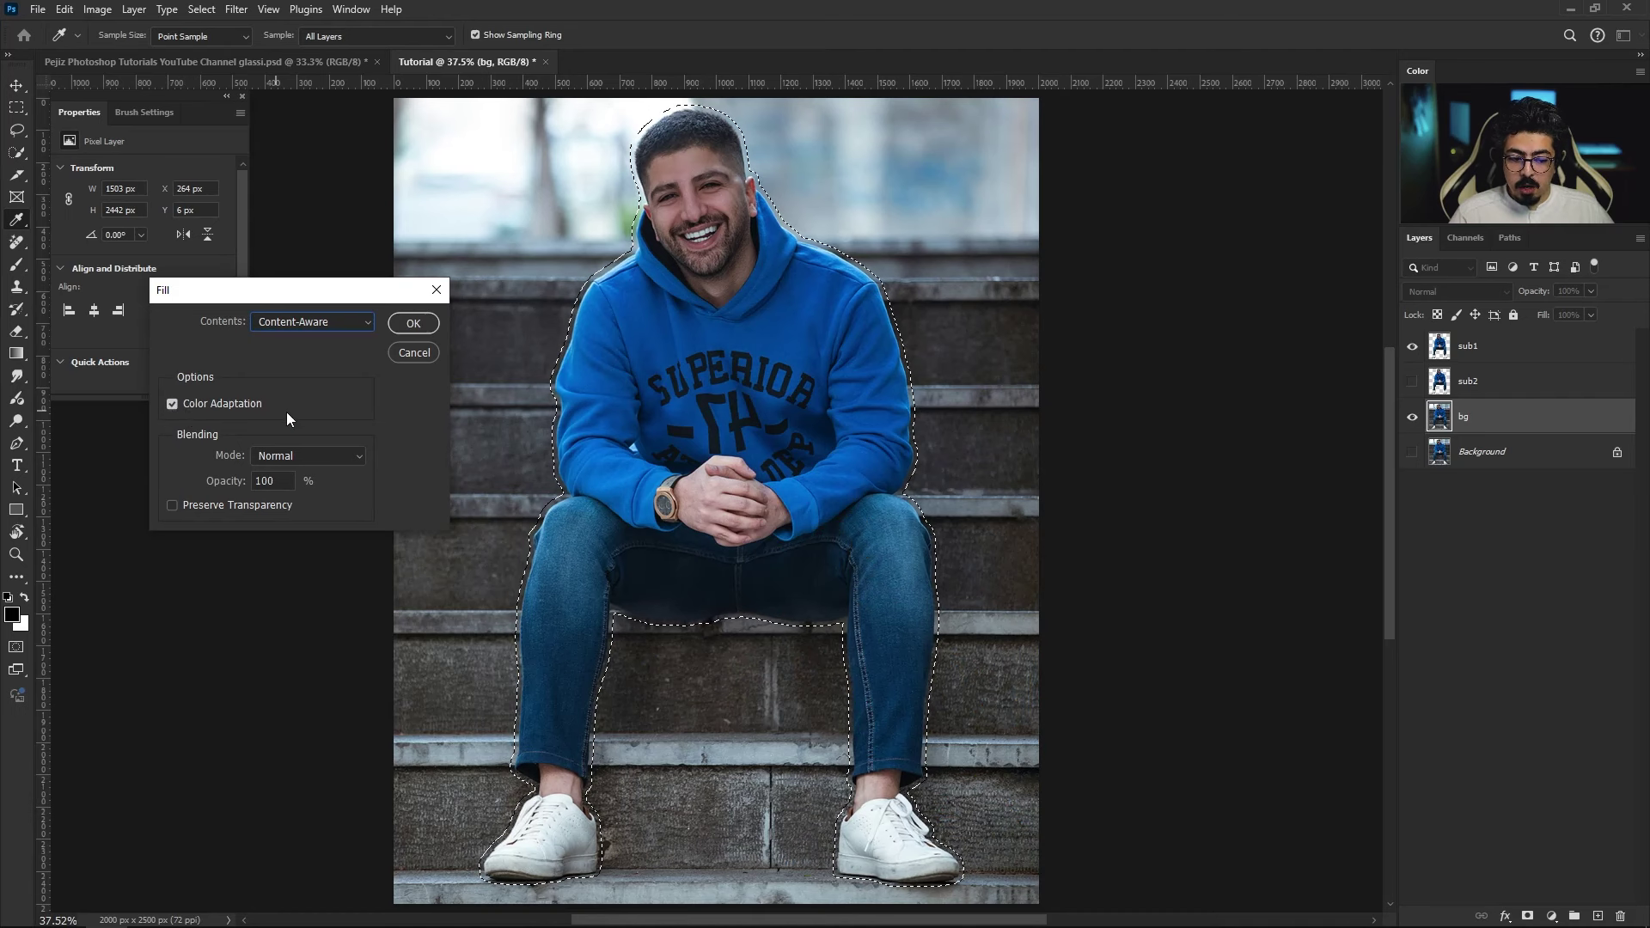
{"action": "left_click", "coordinate": [410, 324]}
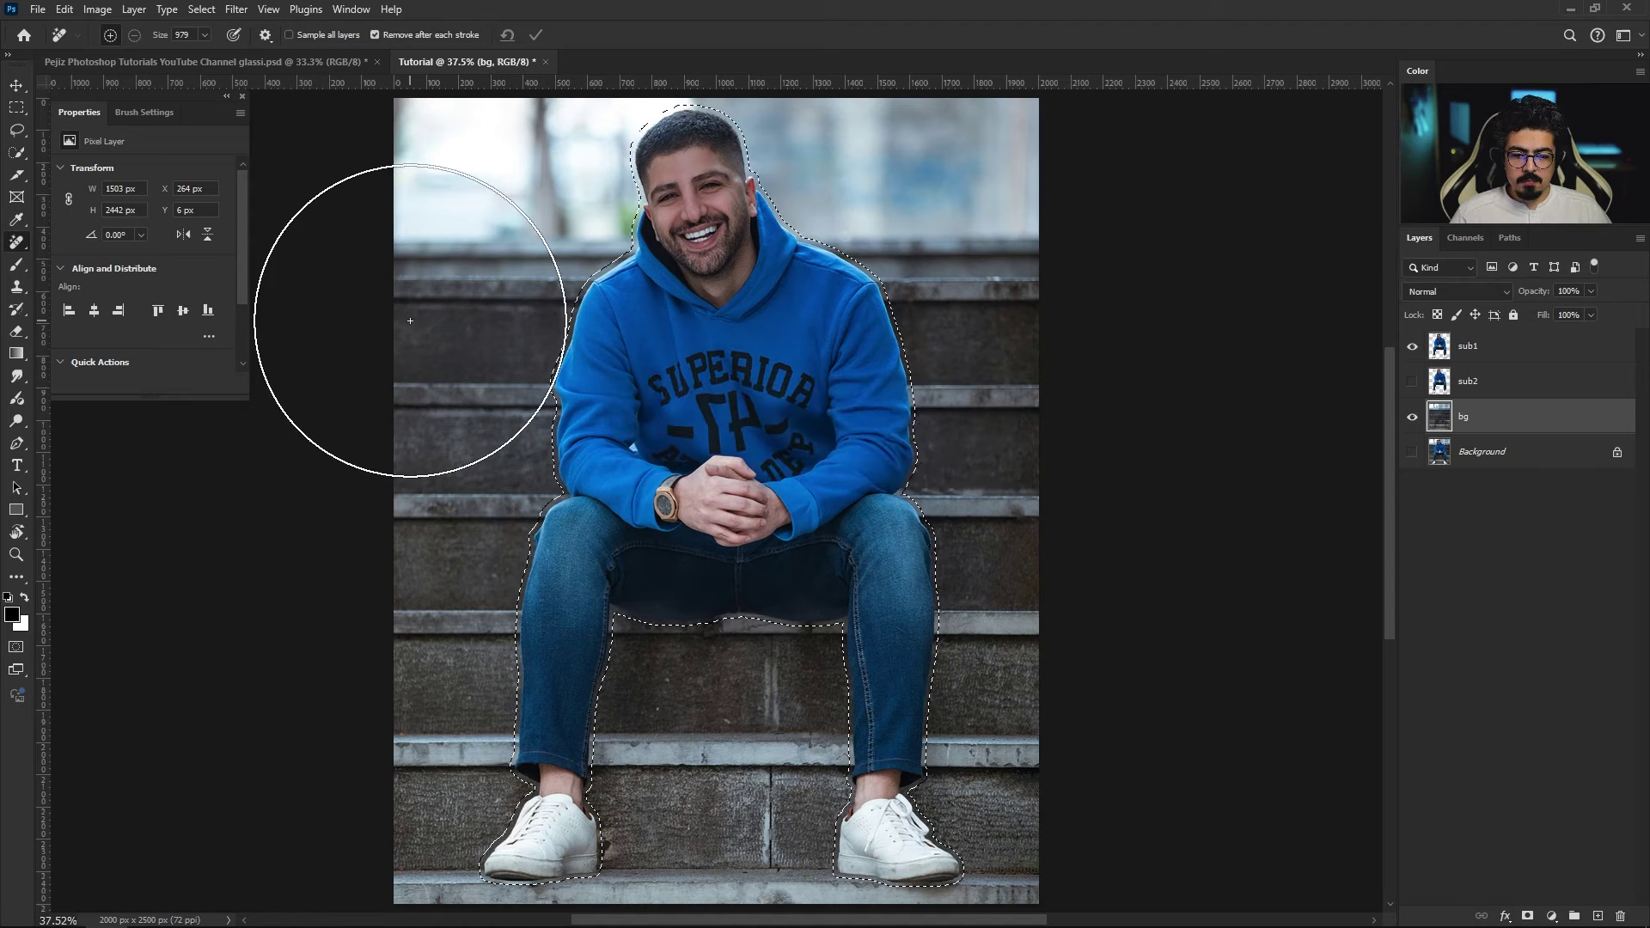
{"action": "left_click", "coordinate": [1415, 348]}
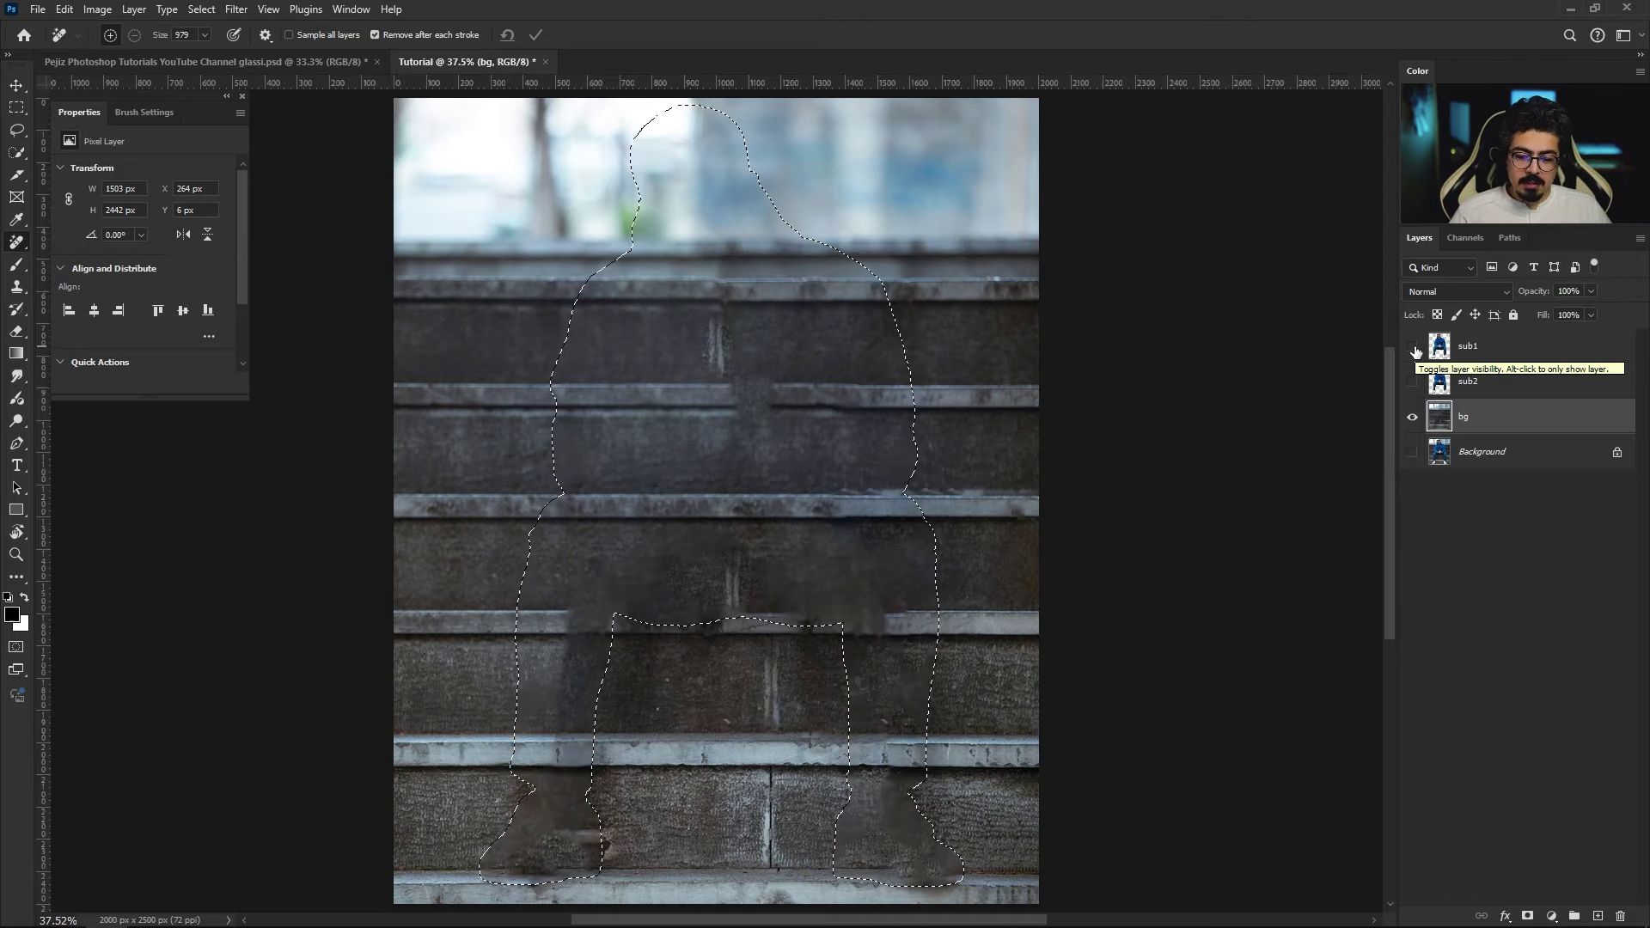
{"action": "left_click", "coordinate": [1414, 347]}
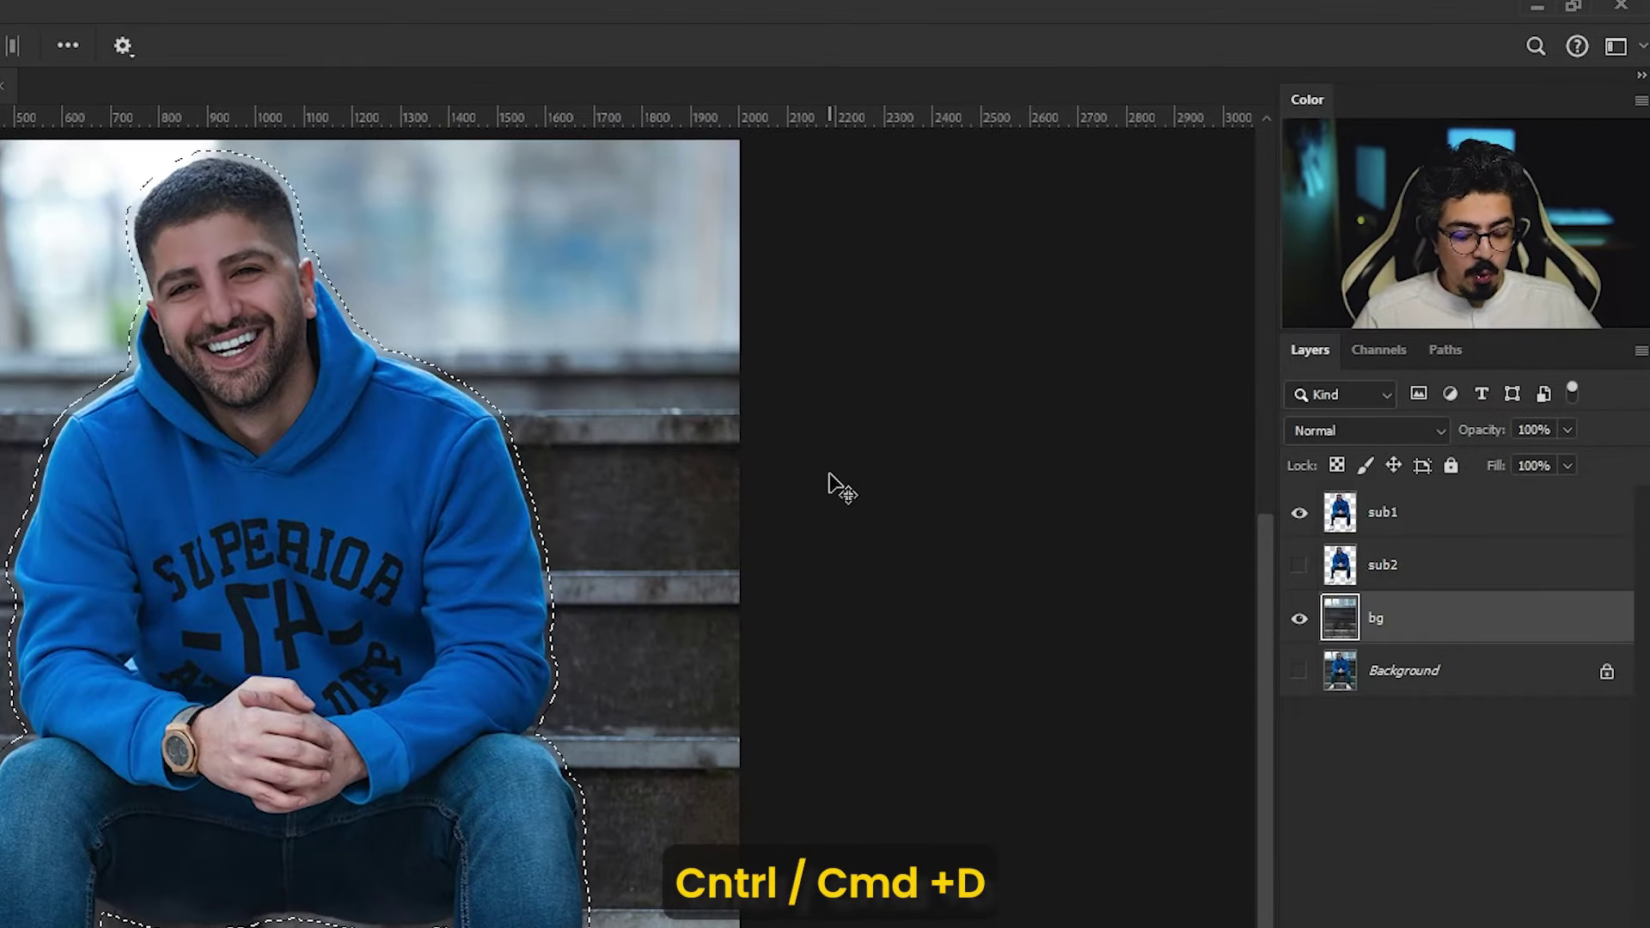
{"action": "key", "text": "ctrl+d"}
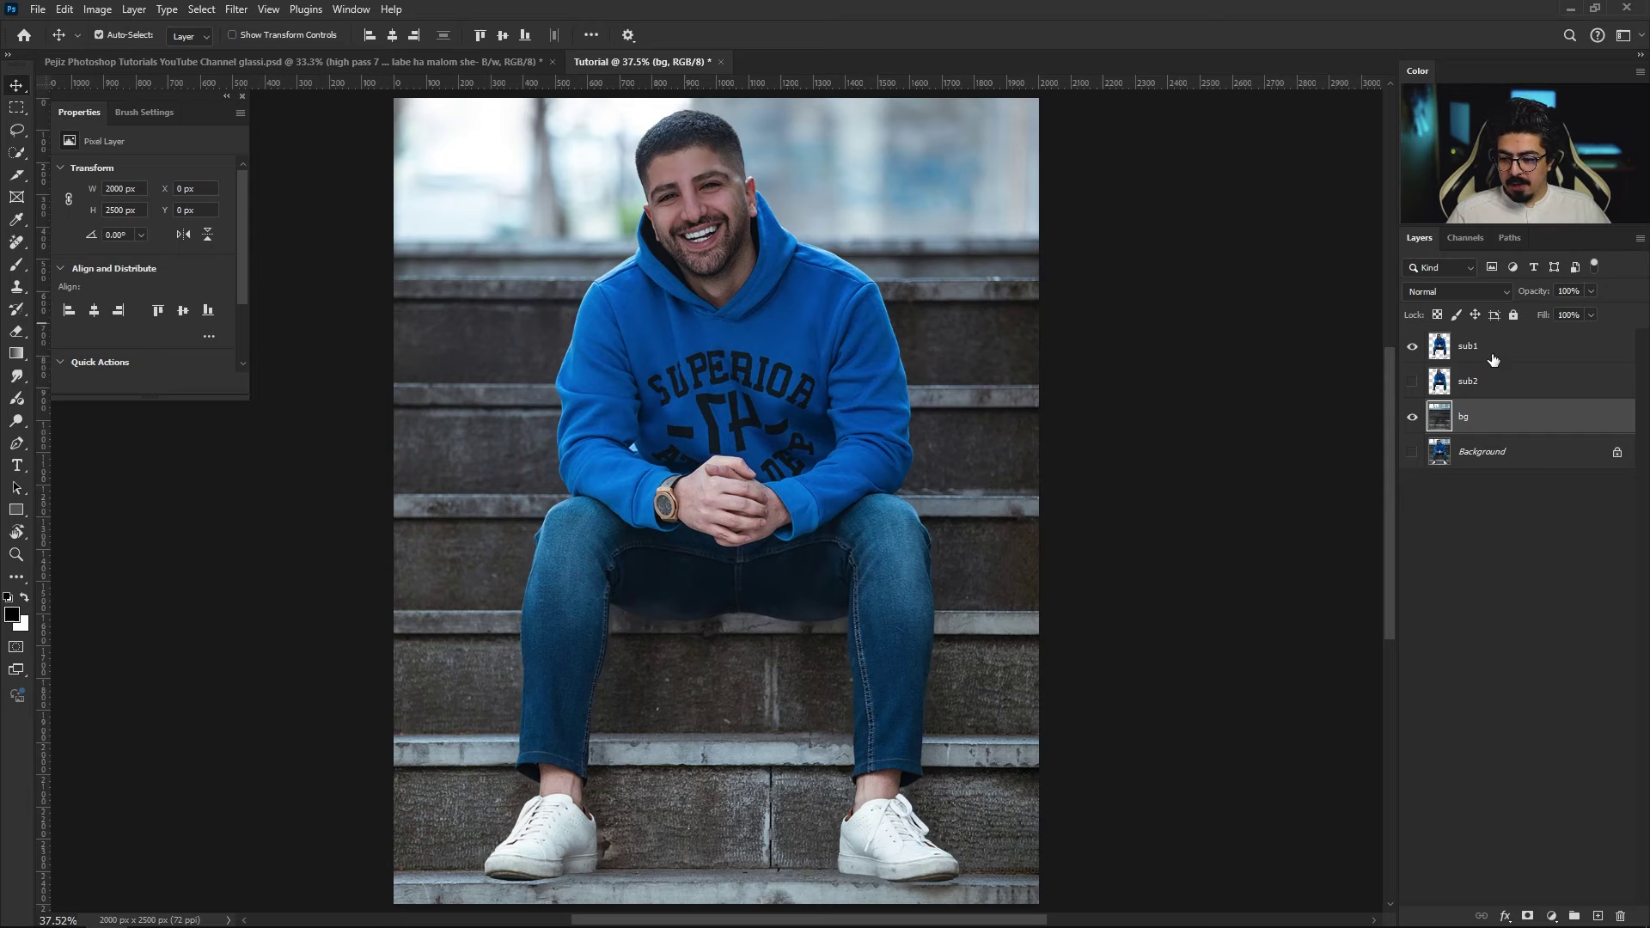
Step: Run Filter > Other > High Pass on sub1, settling on a radius of about 7.6 px
{"action": "left_click", "coordinate": [1487, 354]}
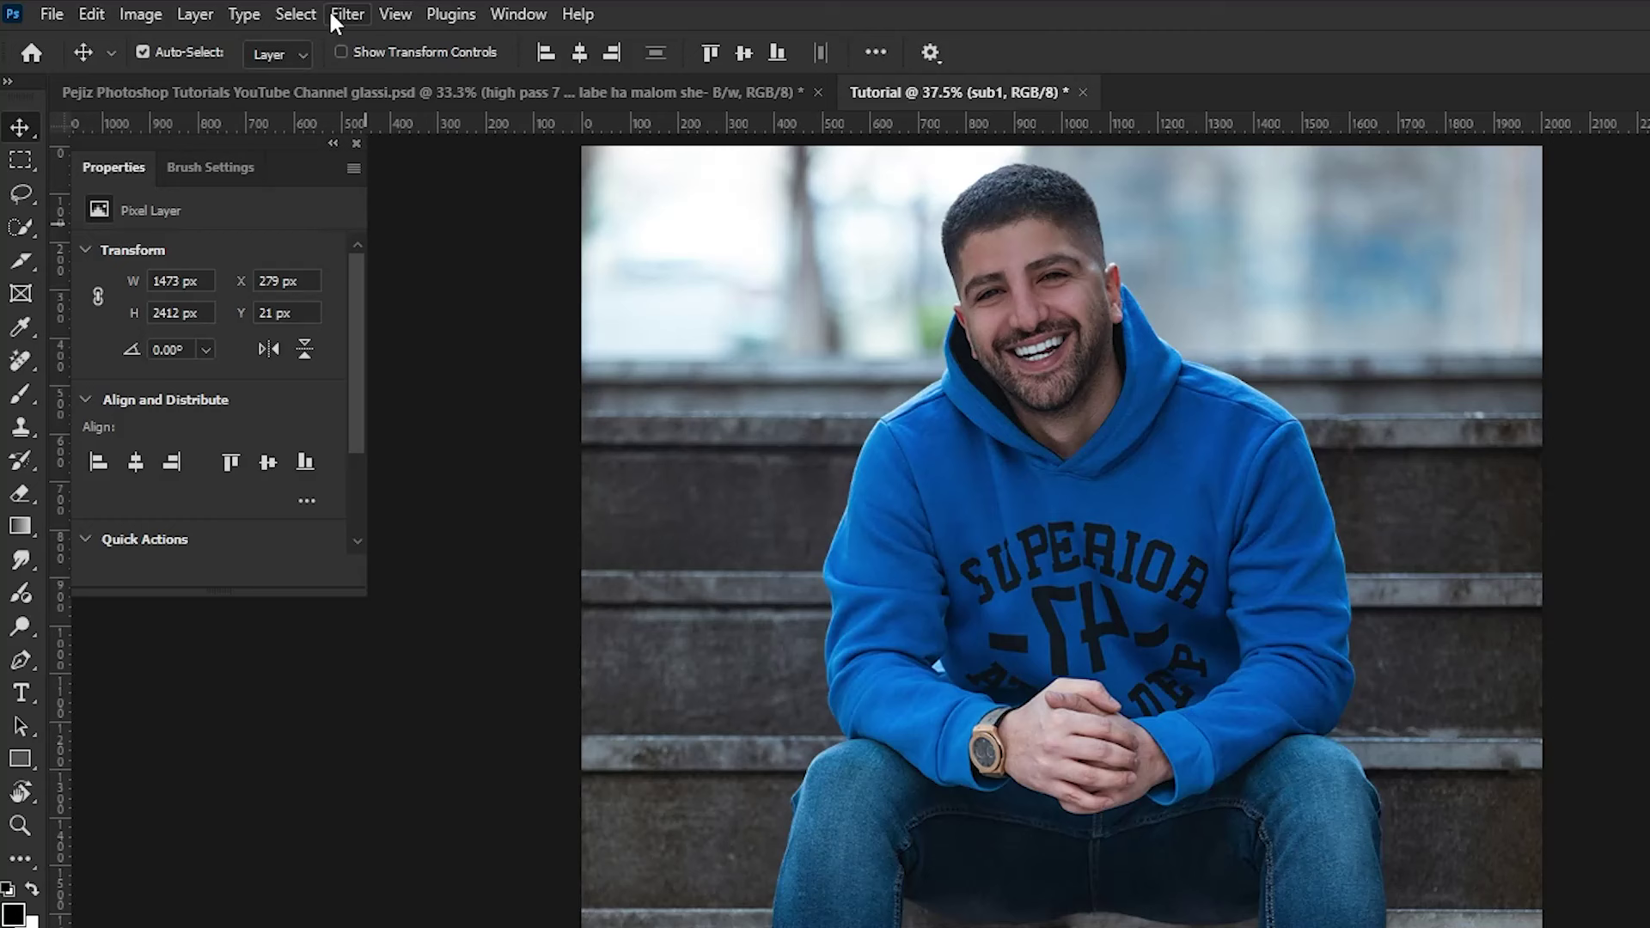
{"action": "left_click", "coordinate": [245, 9]}
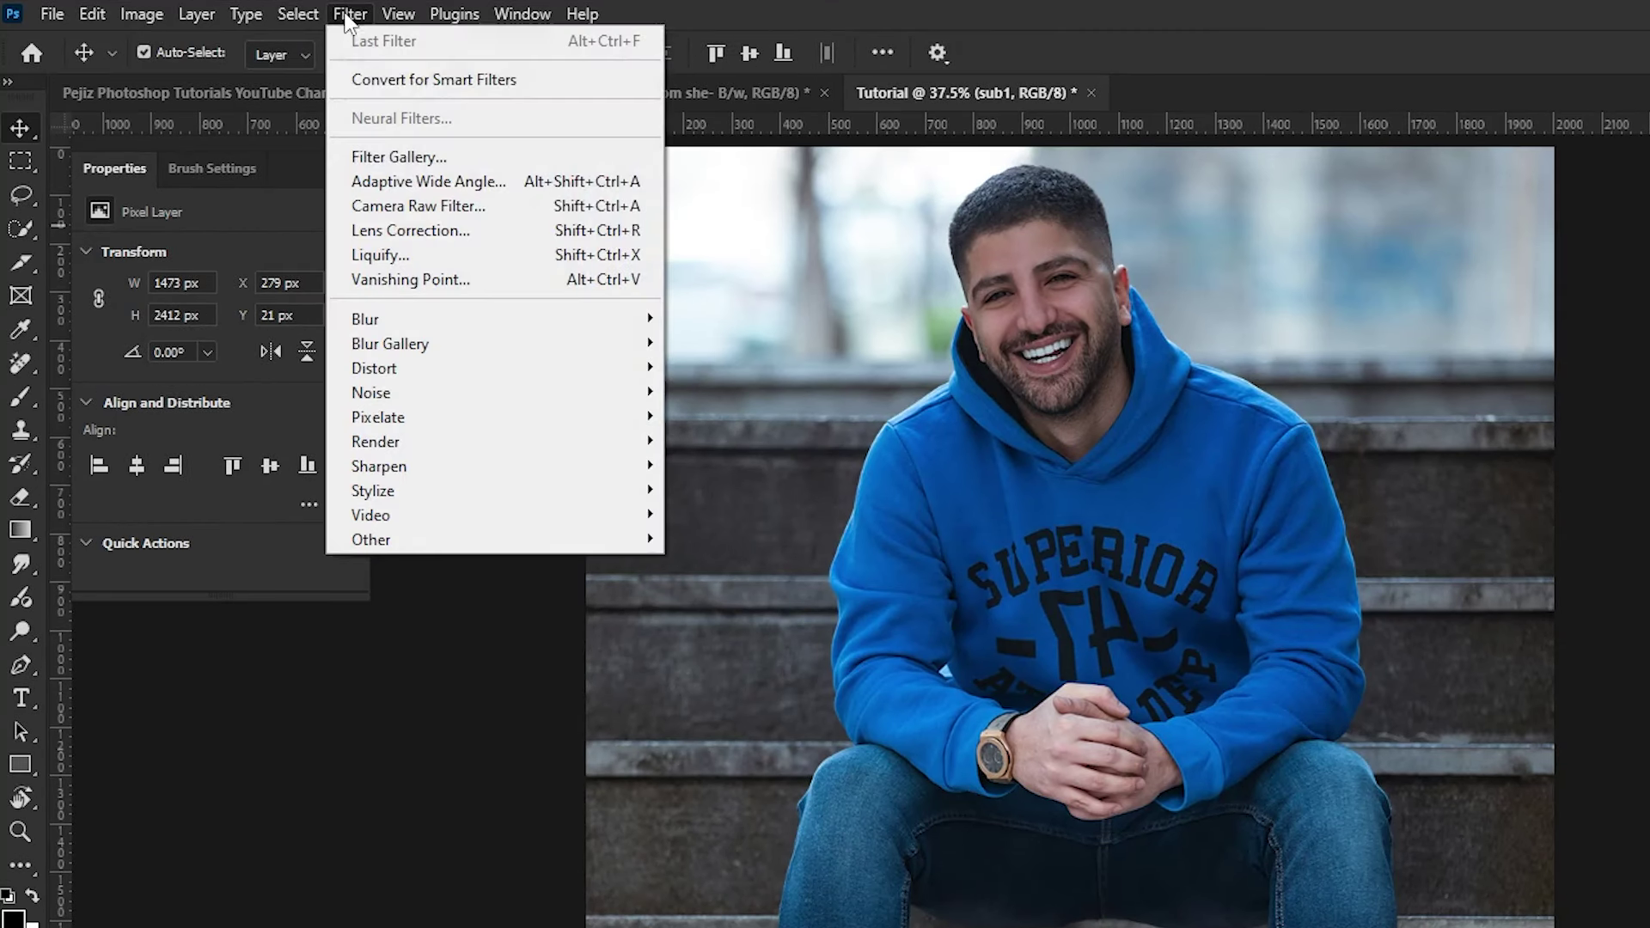
{"action": "mouse_move", "coordinate": [508, 540]}
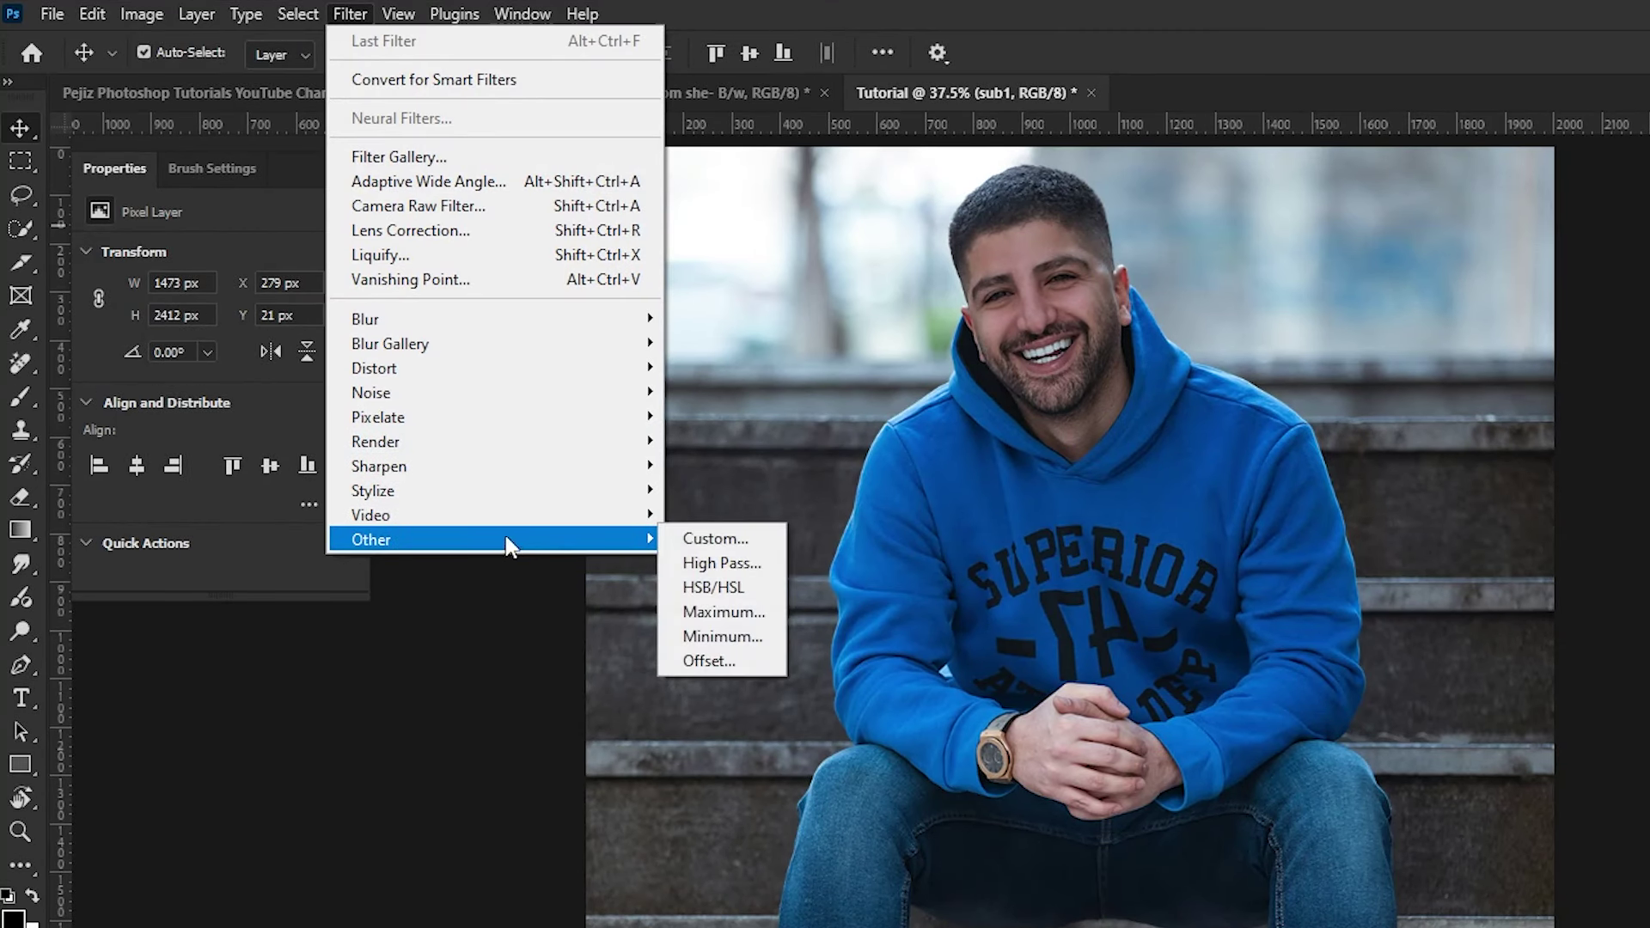
{"action": "left_click", "coordinate": [720, 563]}
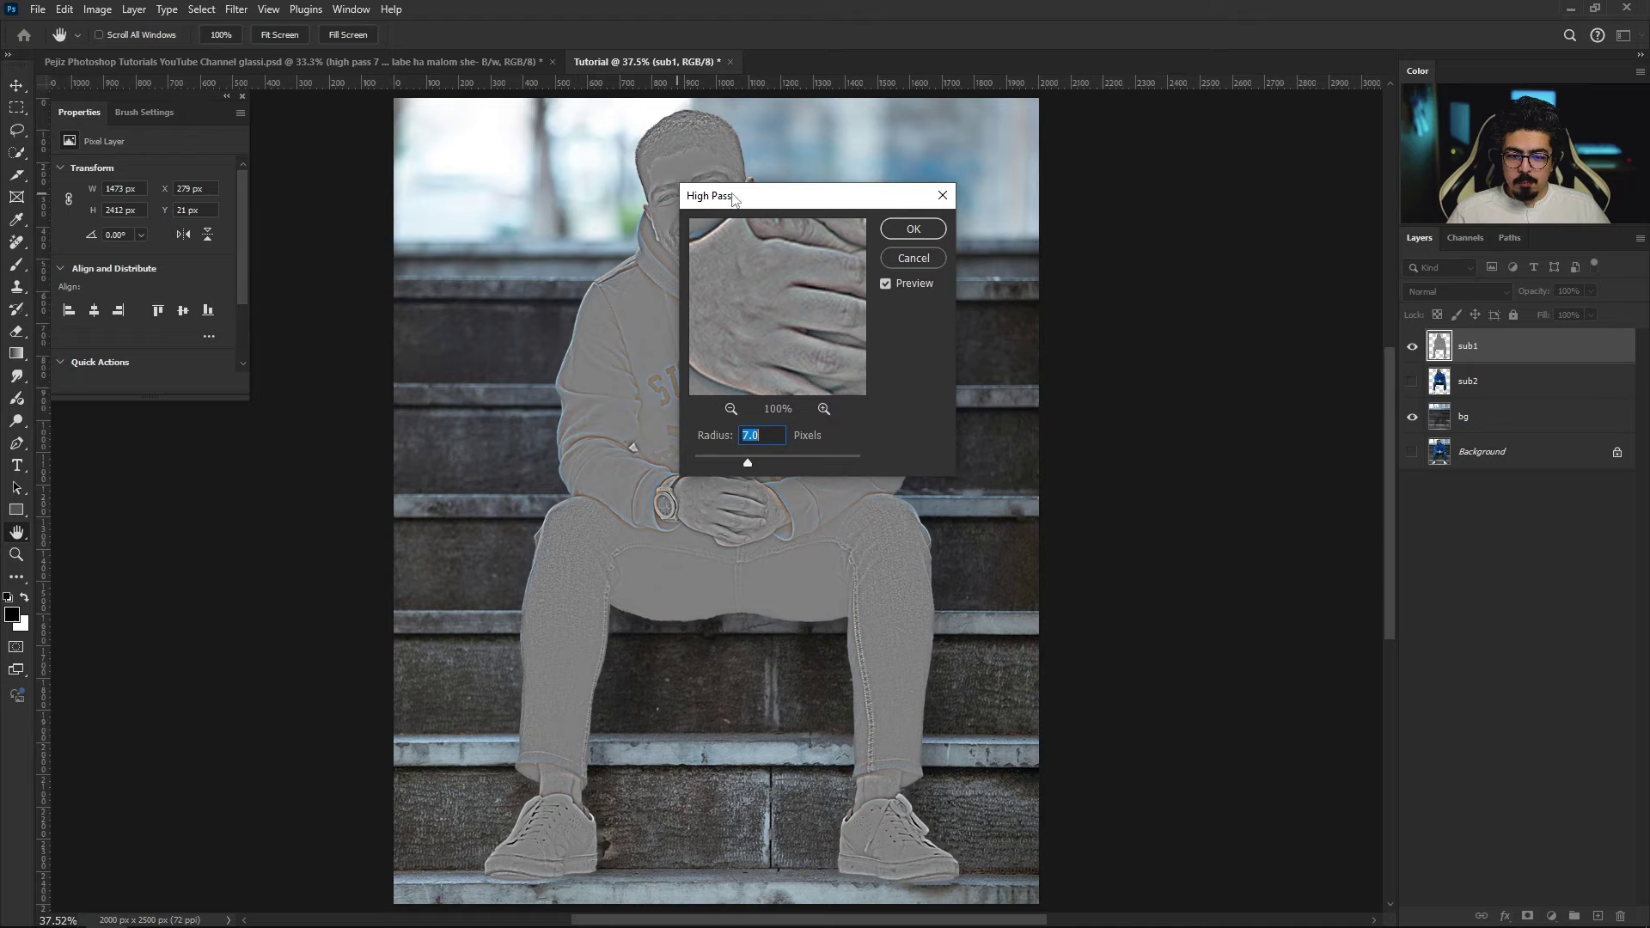
{"action": "left_click_drag", "start_coordinate": [733, 197], "coordinate": [313, 208]}
{"action": "key", "text": "Return"}
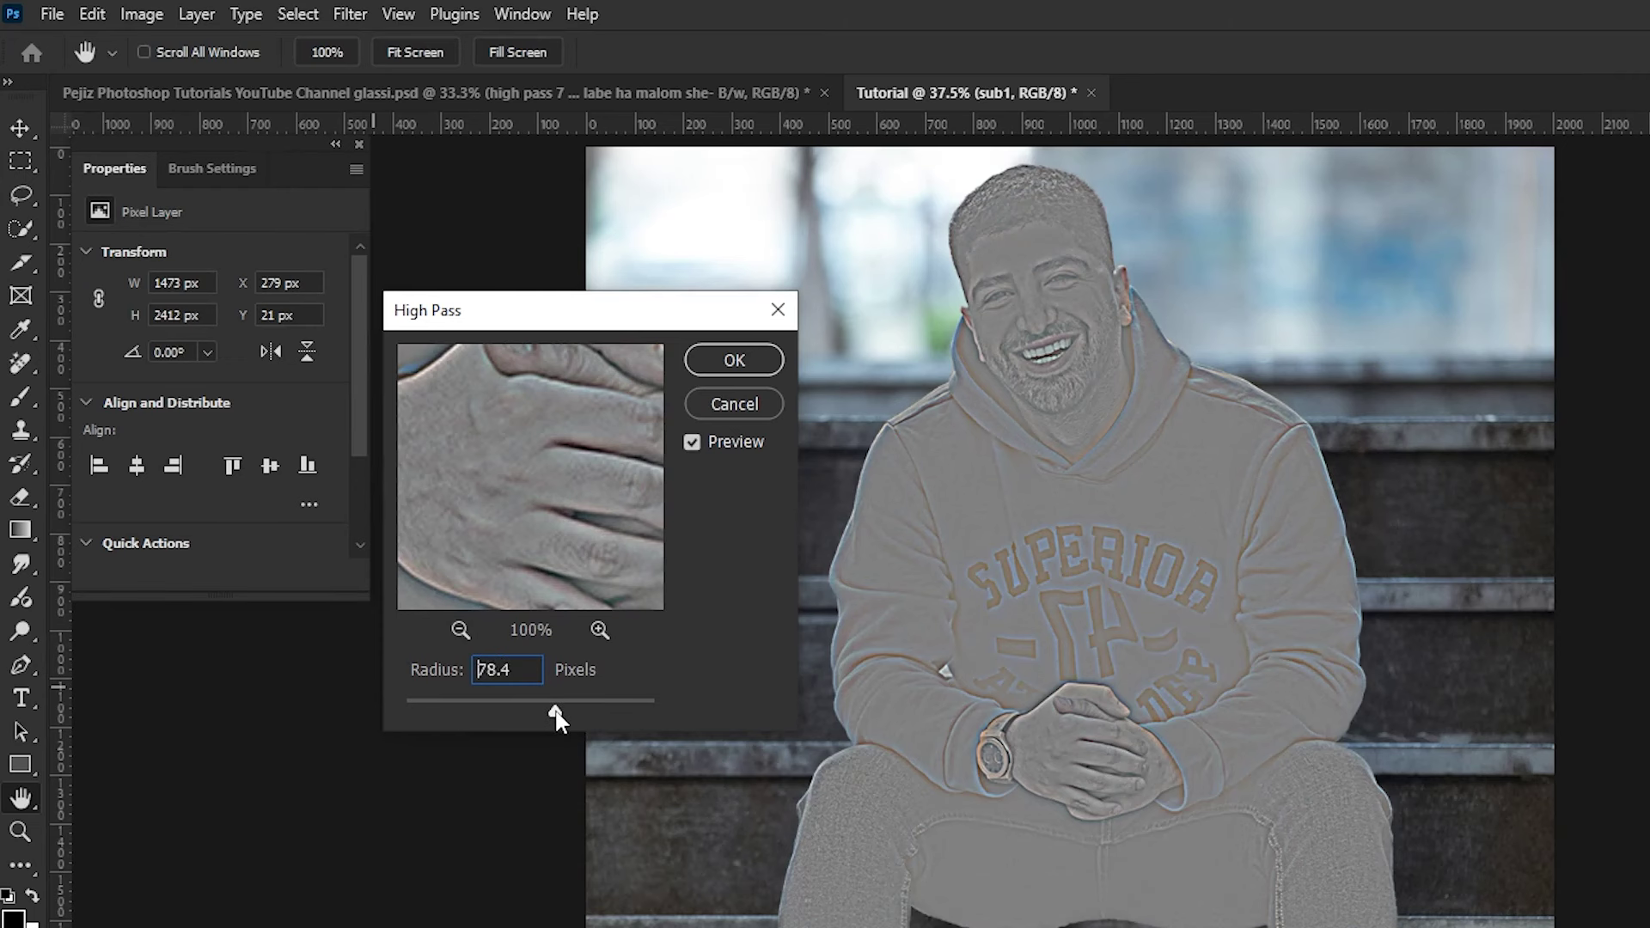
{"action": "left_click_drag", "start_coordinate": [556, 718], "coordinate": [564, 715]}
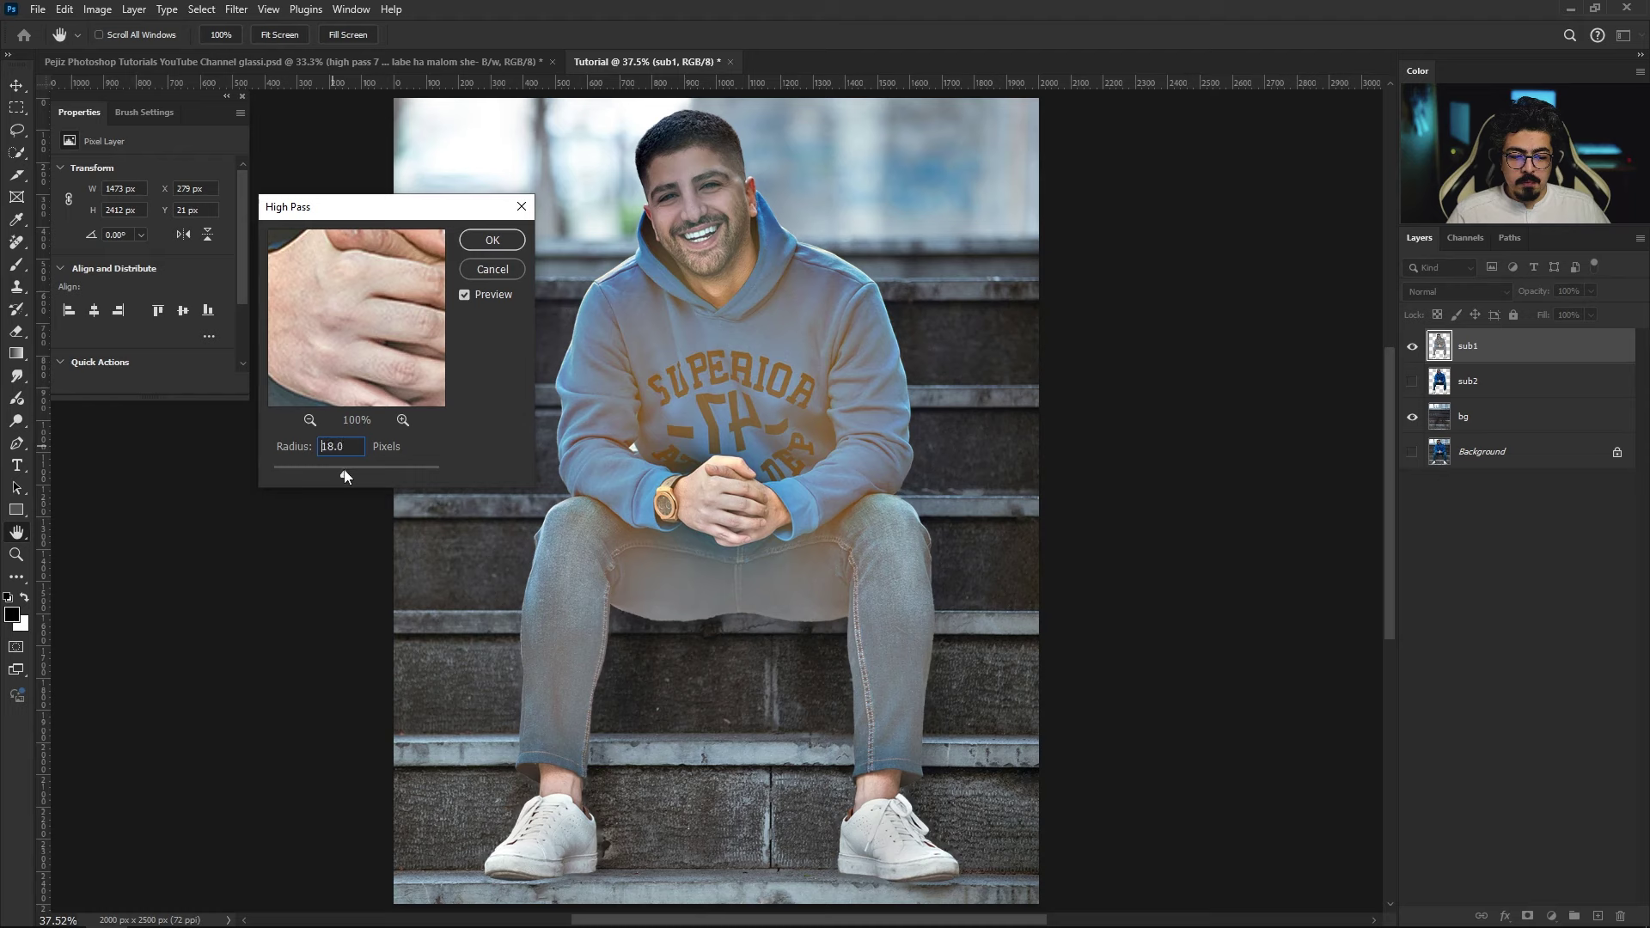
{"action": "left_click_drag", "start_coordinate": [286, 474], "coordinate": [285, 474]}
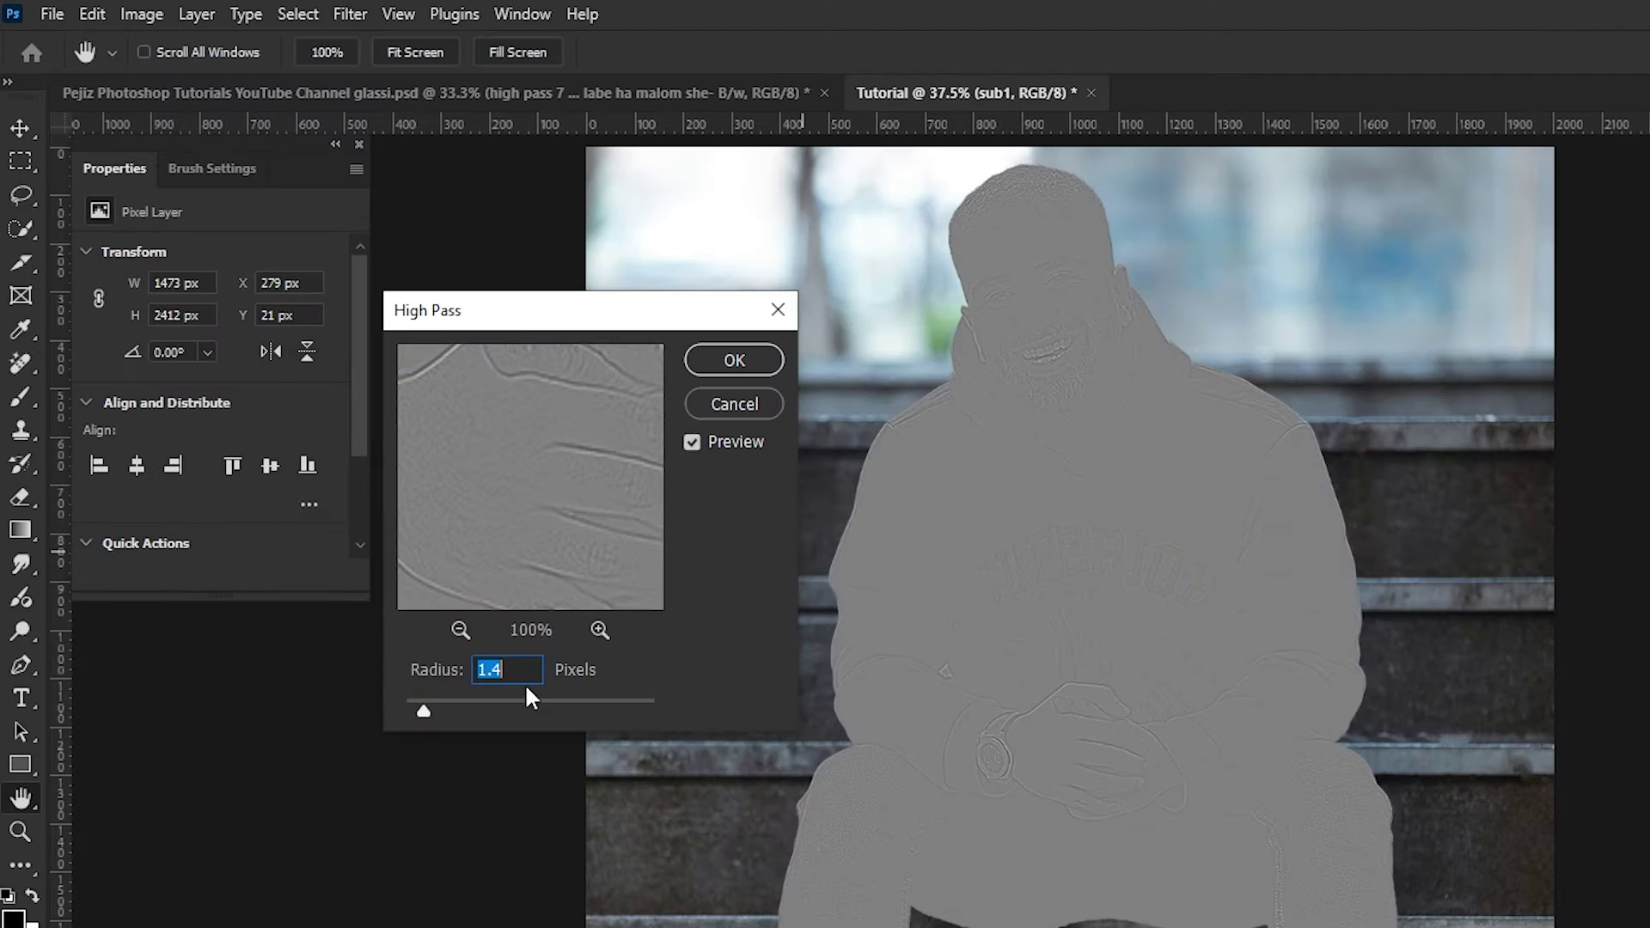
{"action": "left_click_drag", "start_coordinate": [457, 714], "coordinate": [457, 713]}
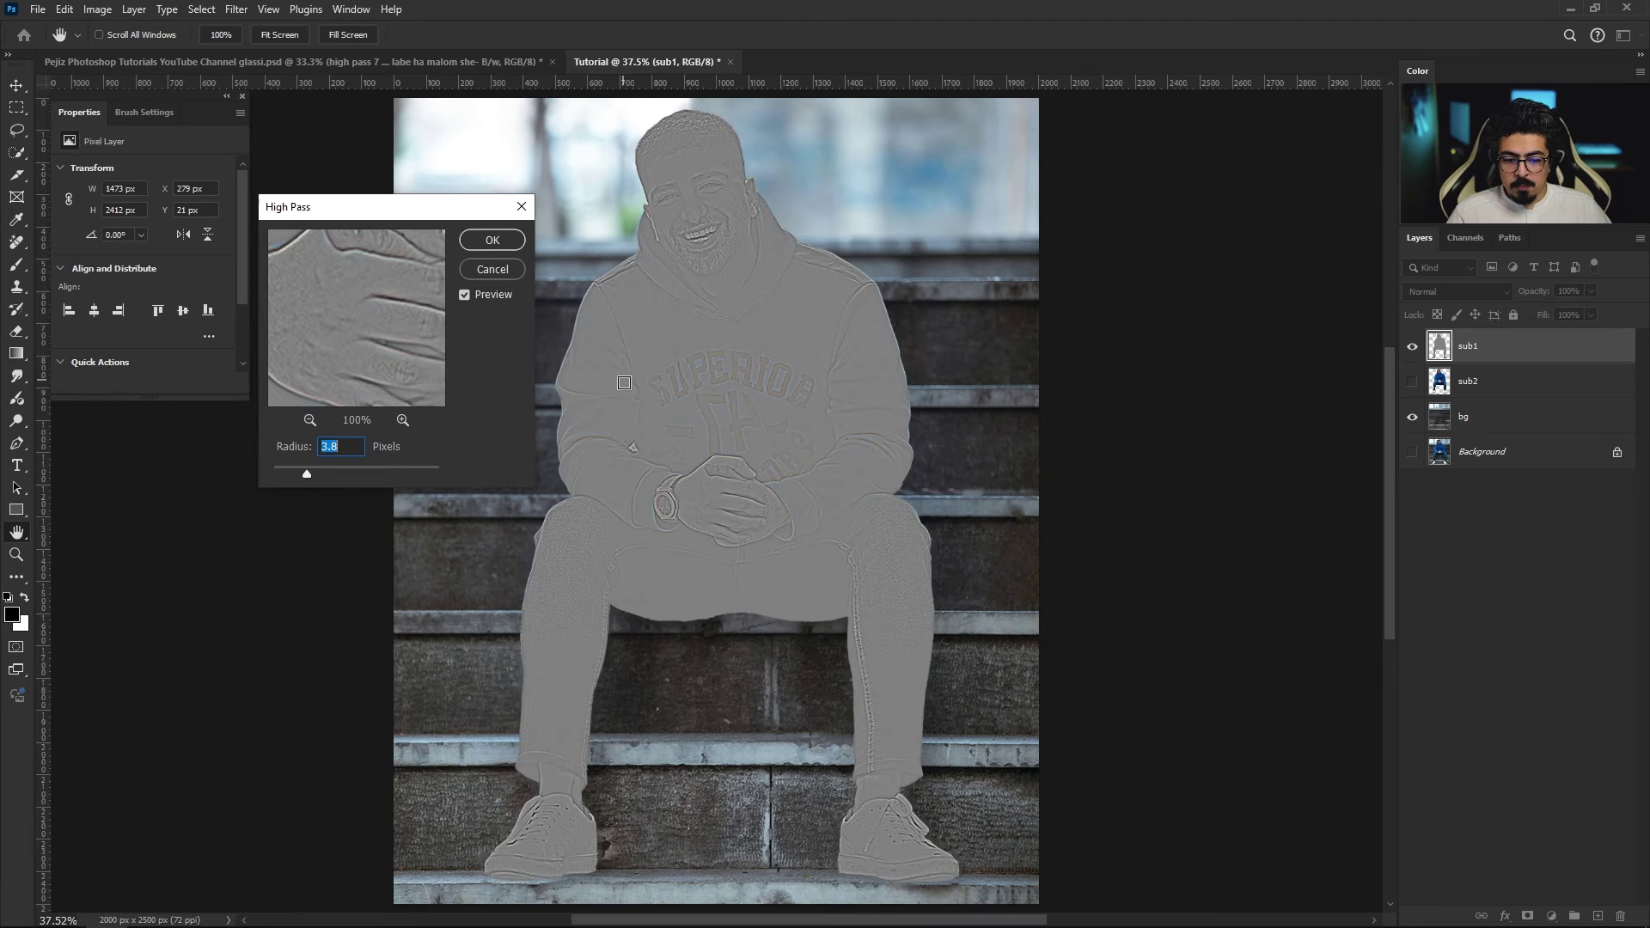
{"action": "left_click_drag", "start_coordinate": [318, 477], "coordinate": [327, 477]}
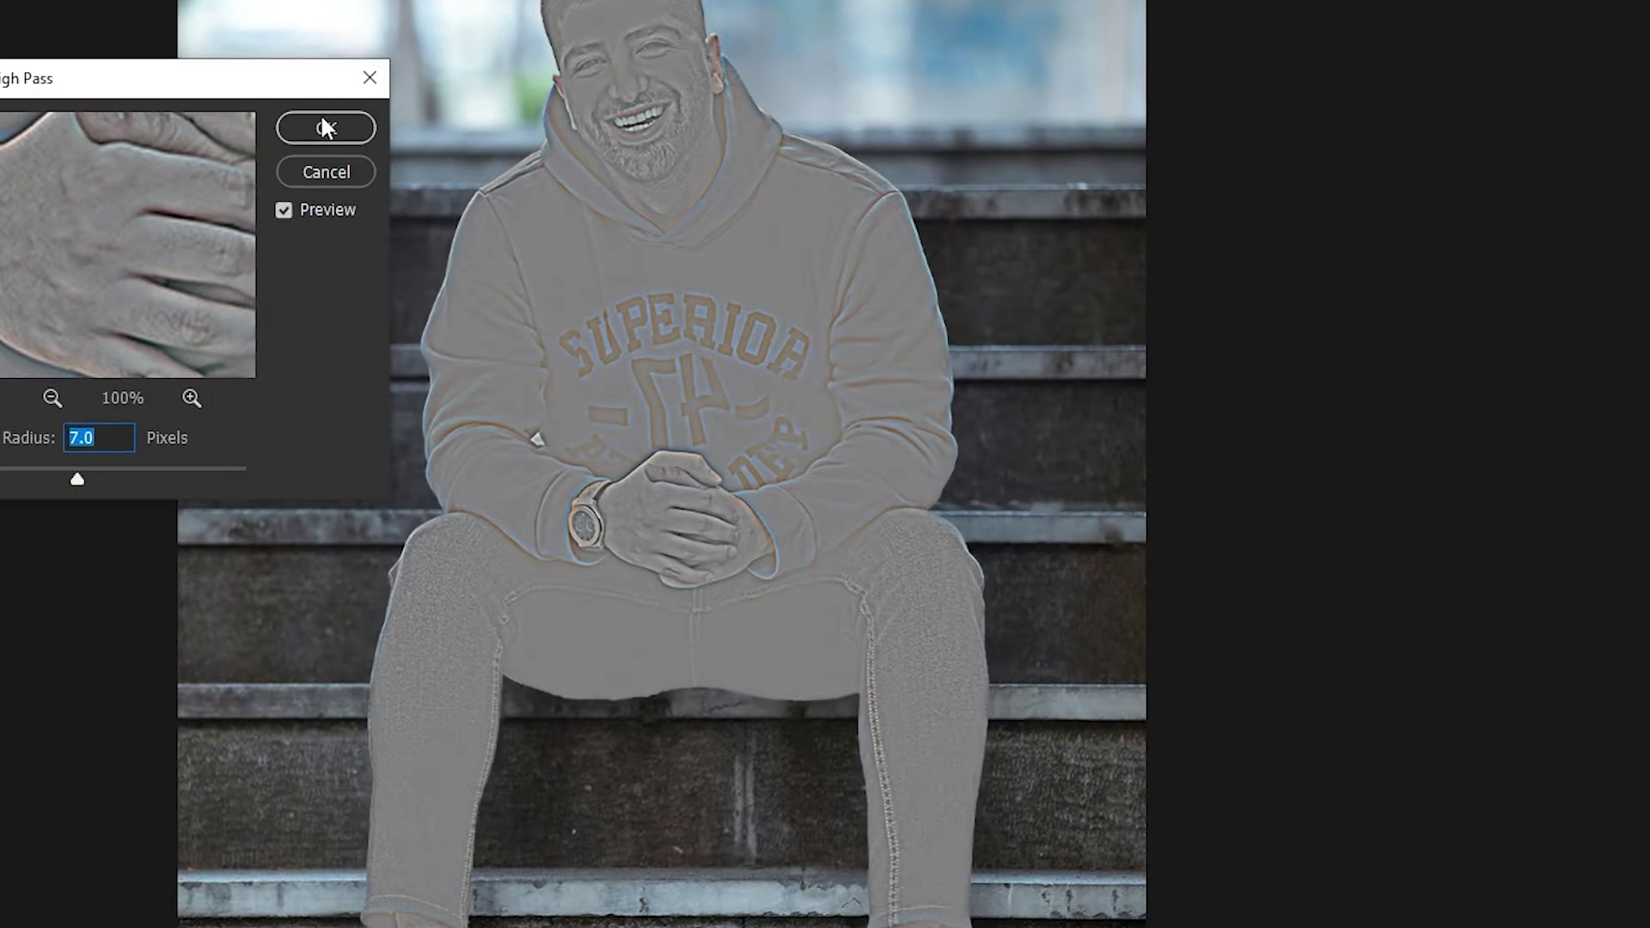
Step: Confirm the High Pass filter on sub1 and zoom in to inspect the figure
{"action": "left_click", "coordinate": [323, 127]}
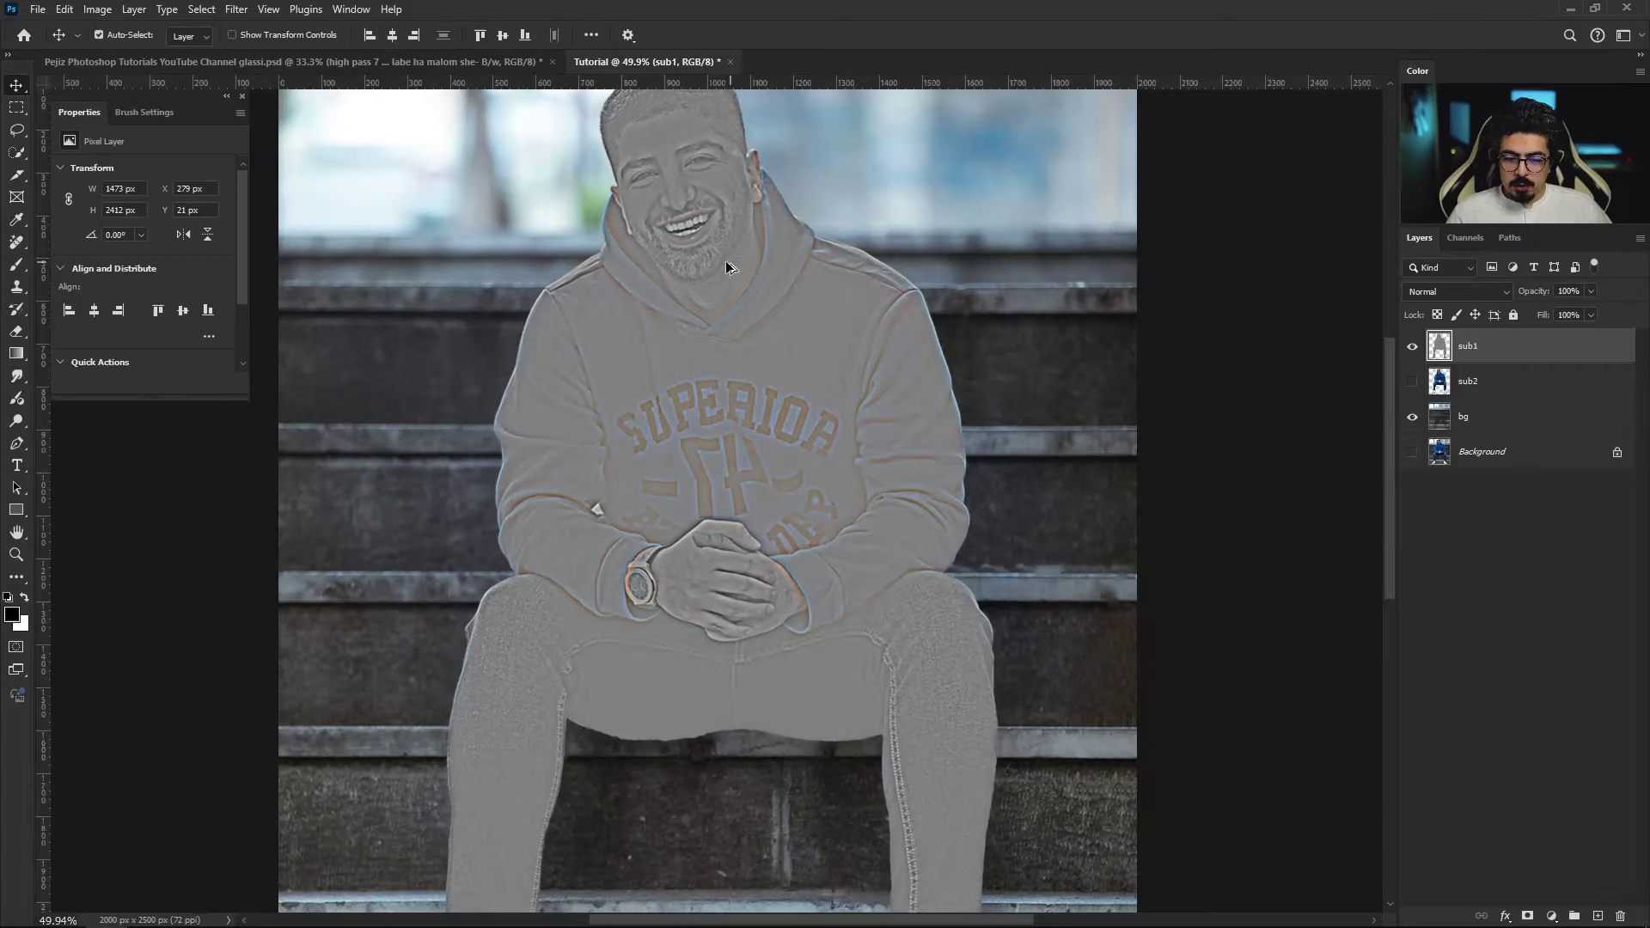
{"action": "scroll", "coordinate": [710, 256], "scroll_direction": "up", "scroll_amount": 6}
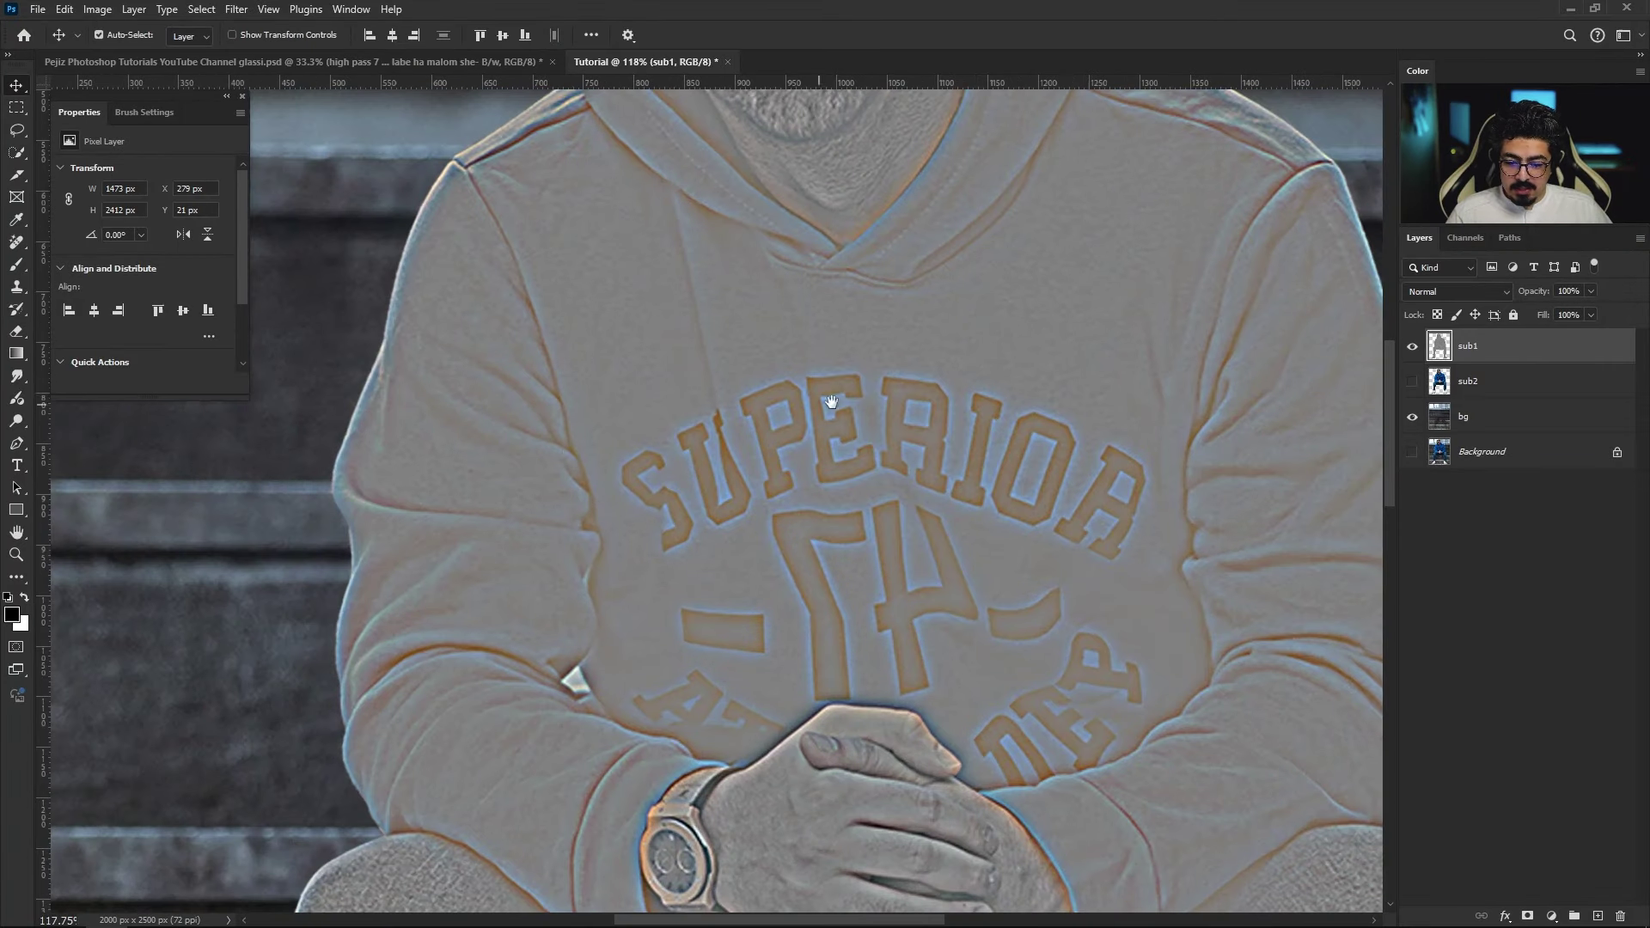
{"action": "left_click_drag", "start_coordinate": [832, 402], "coordinate": [712, 381]}
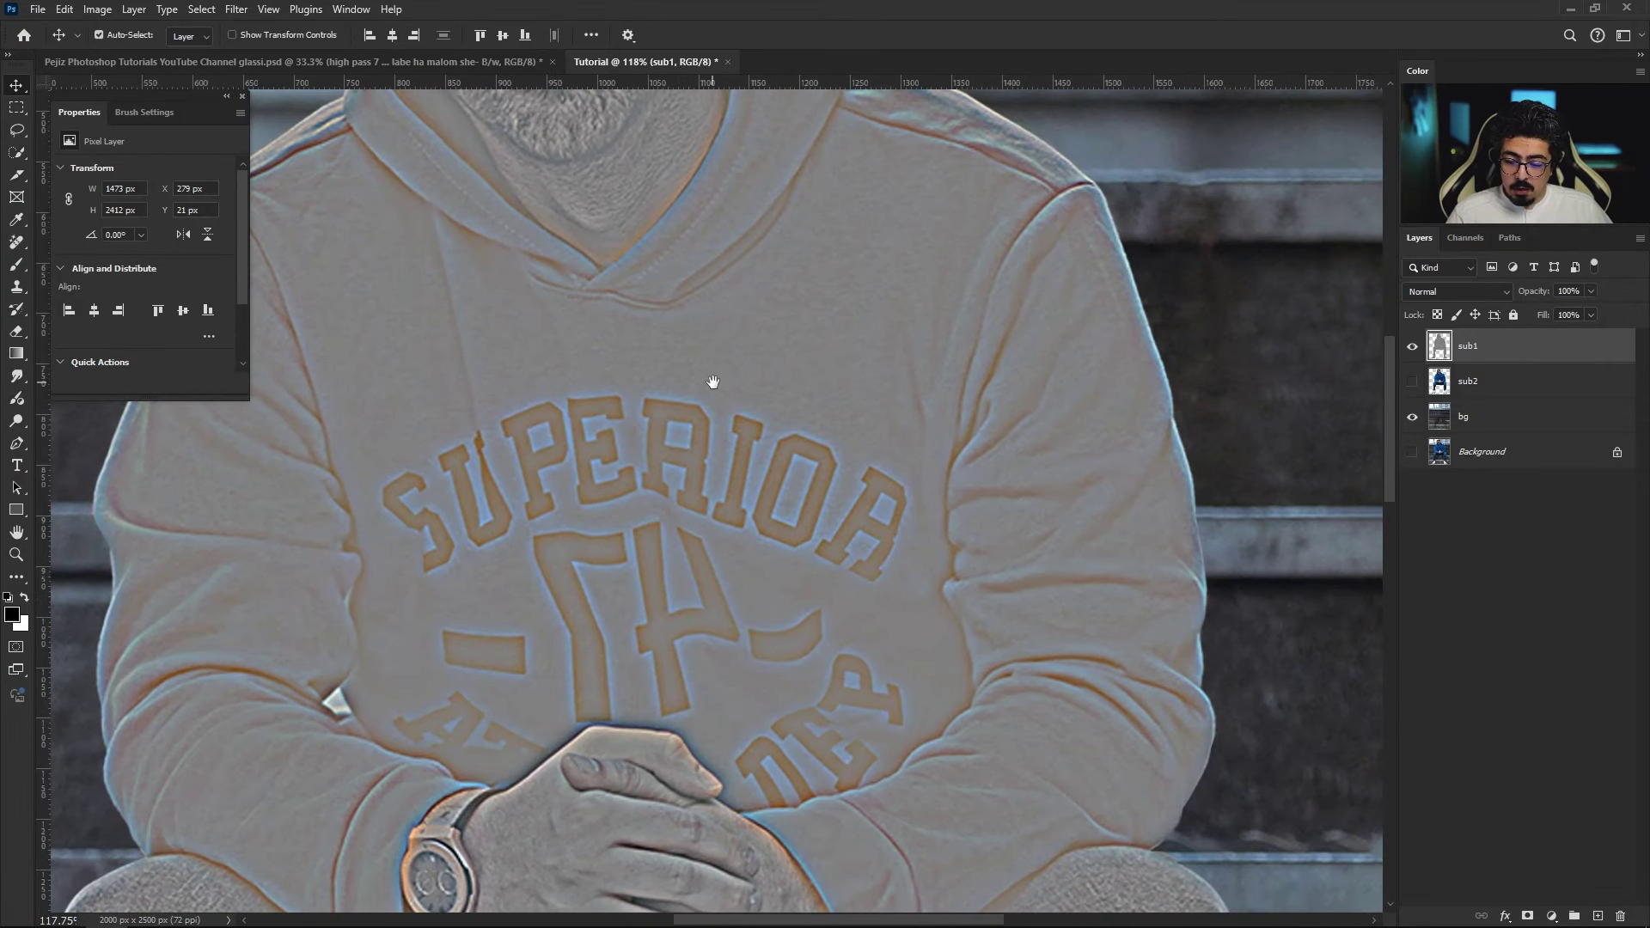
{"action": "scroll", "coordinate": [713, 400], "scroll_direction": "down", "scroll_amount": 5}
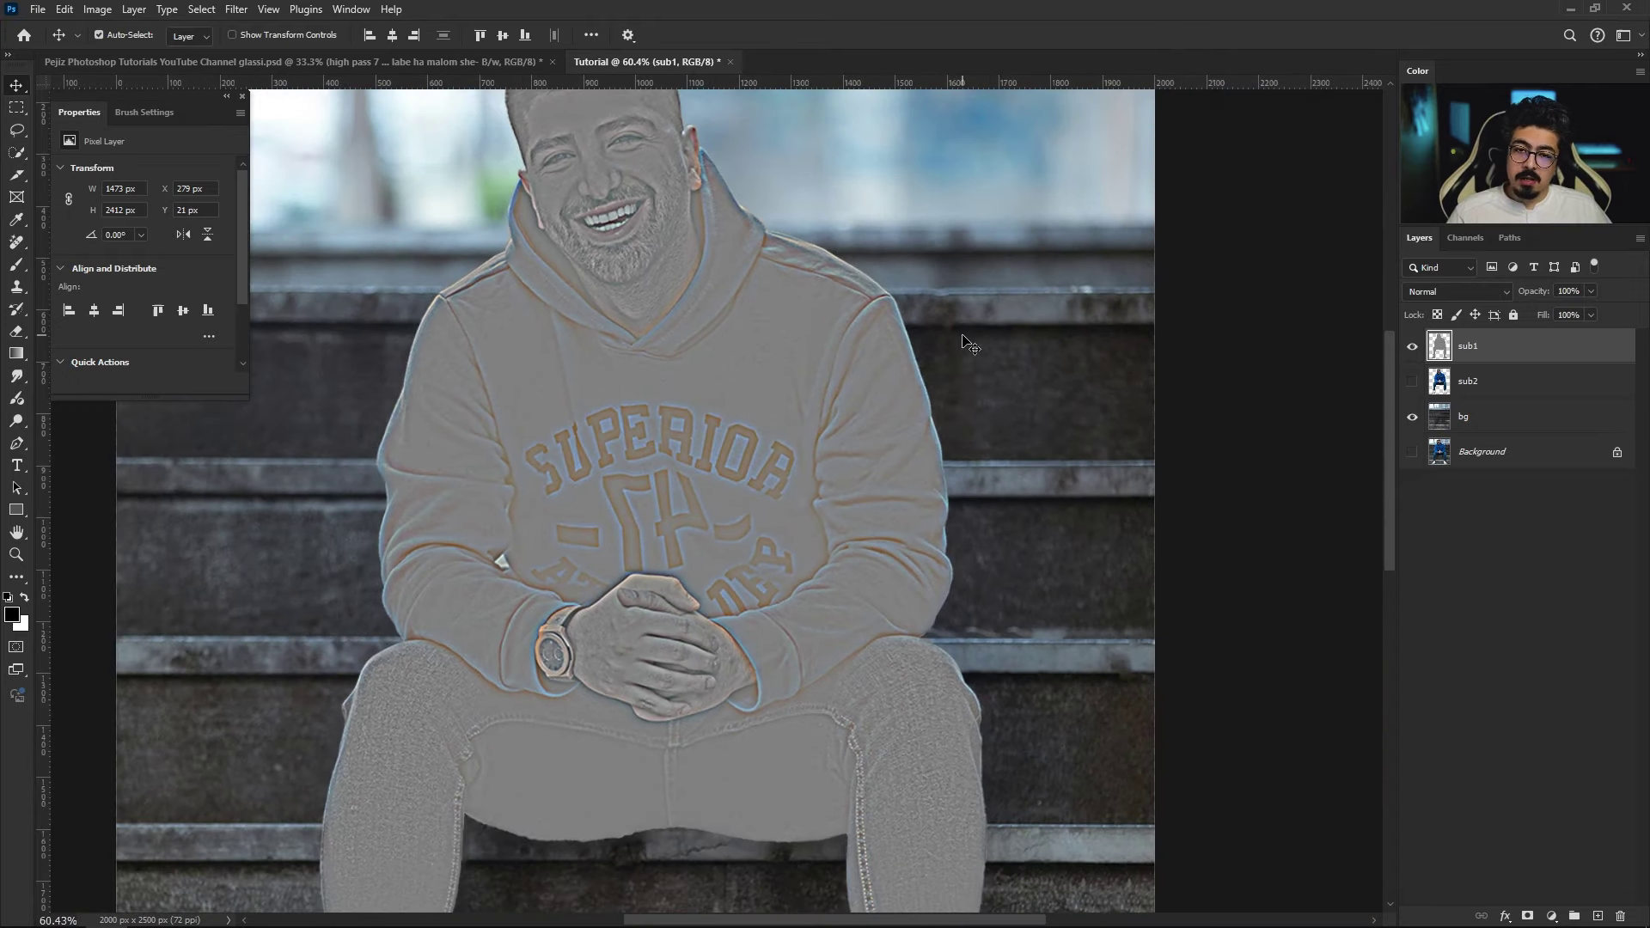
Step: Desaturate sub1 to pure grey and fit the whole image on screen
{"action": "key", "text": "ctrl"}
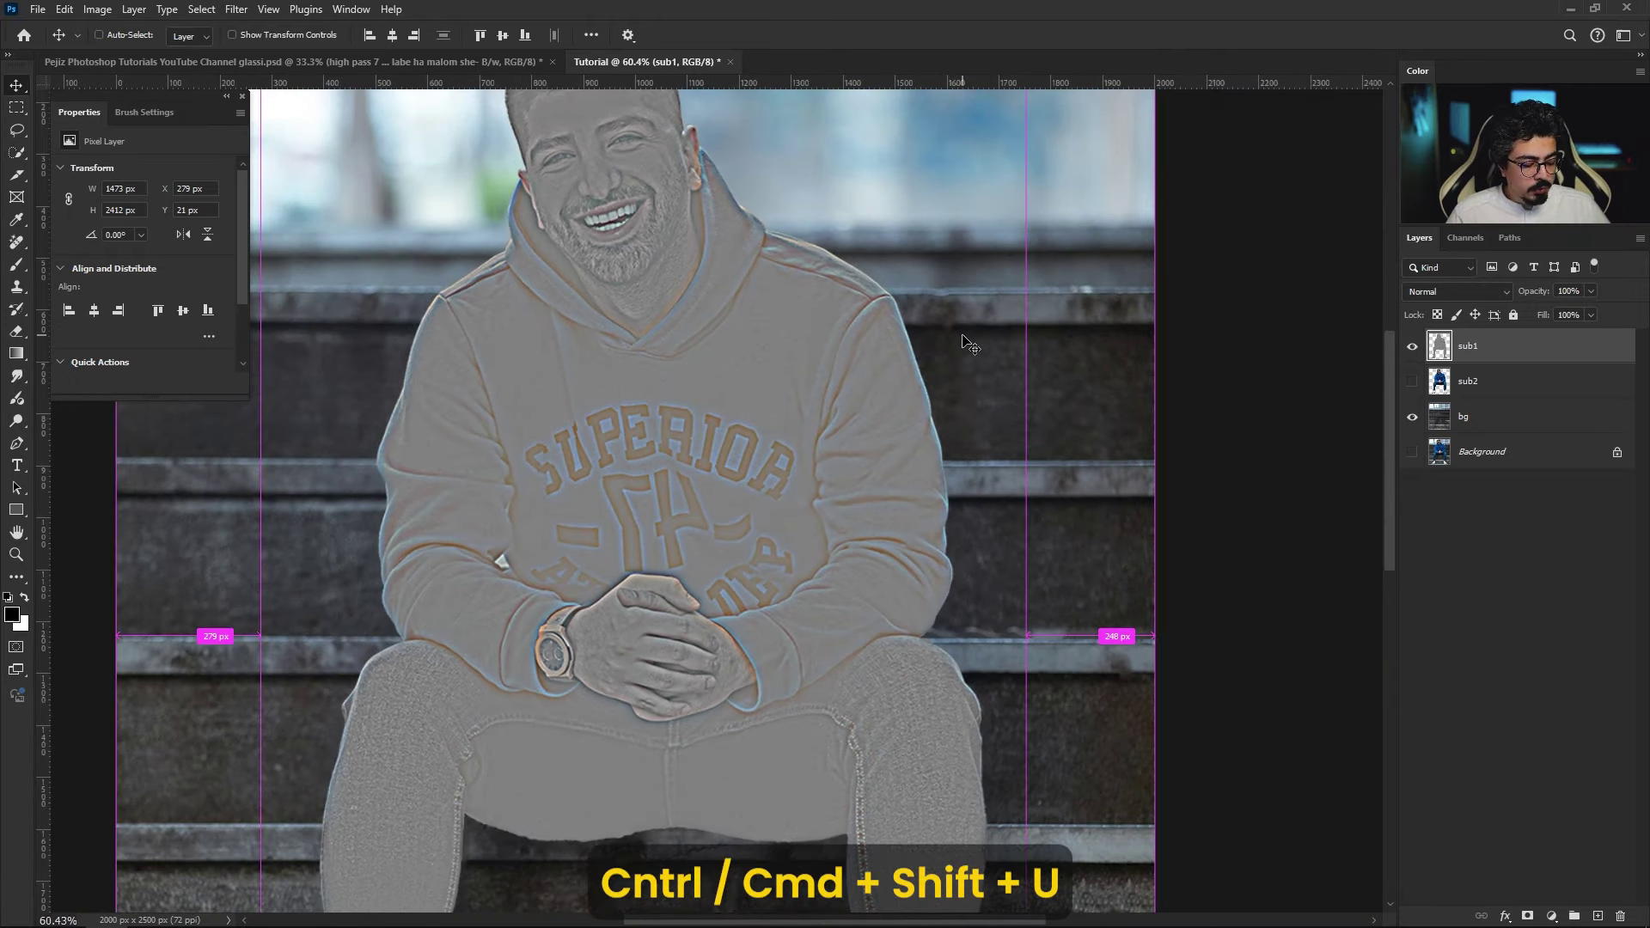
{"action": "key", "text": "ctrl+shift+u"}
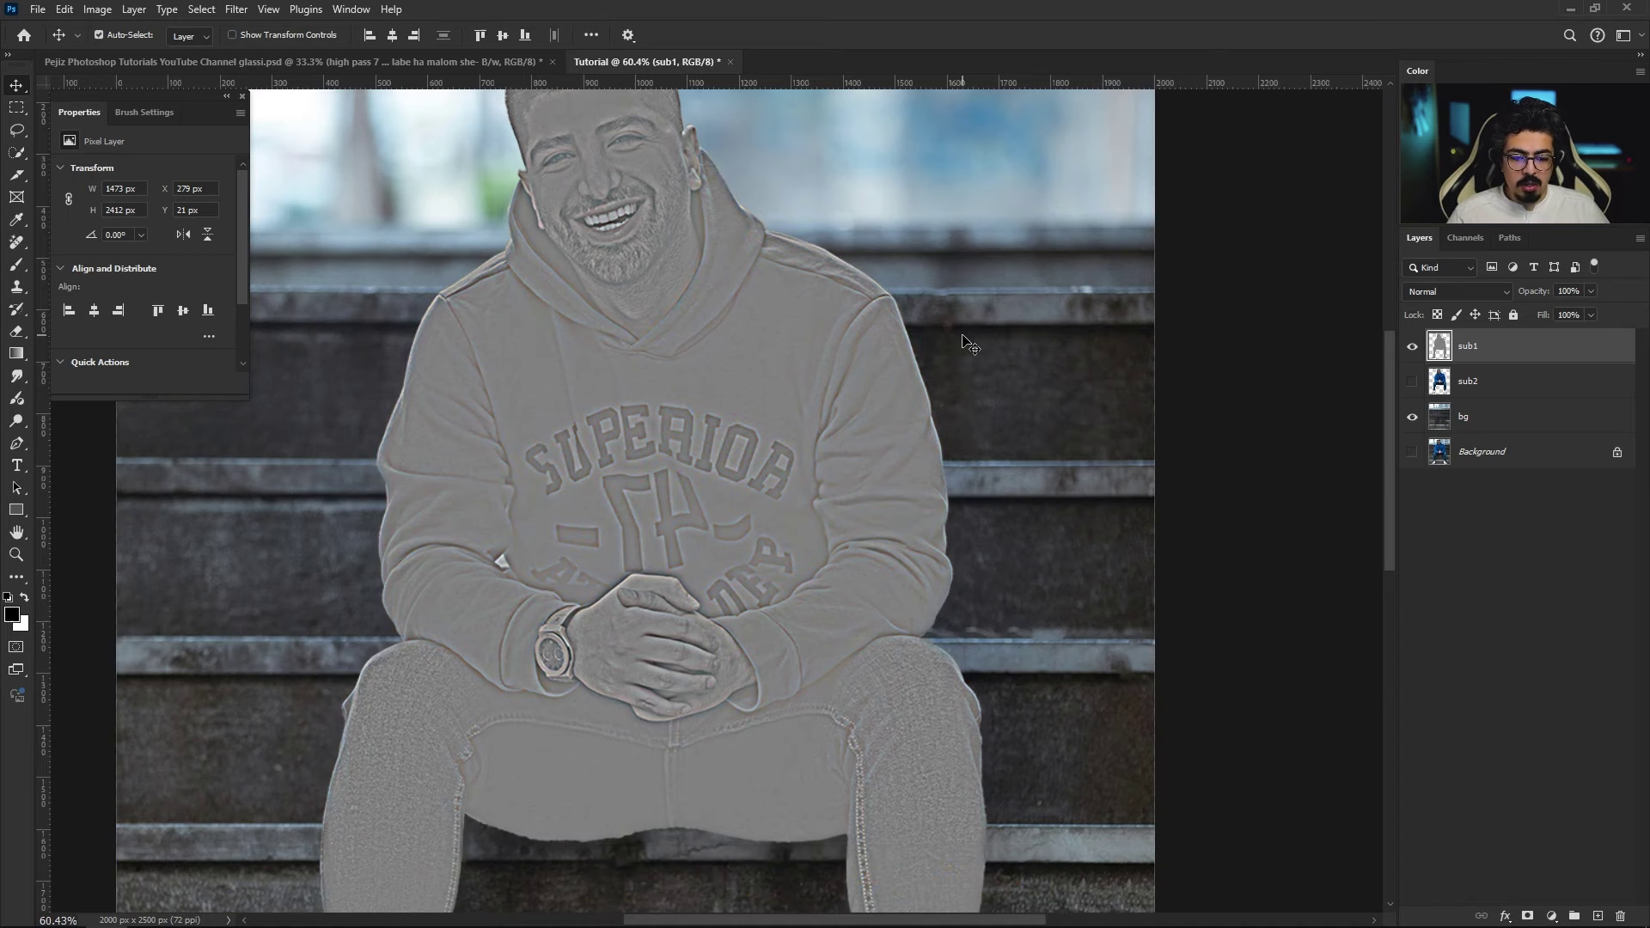
{"action": "key", "text": "ctrl"}
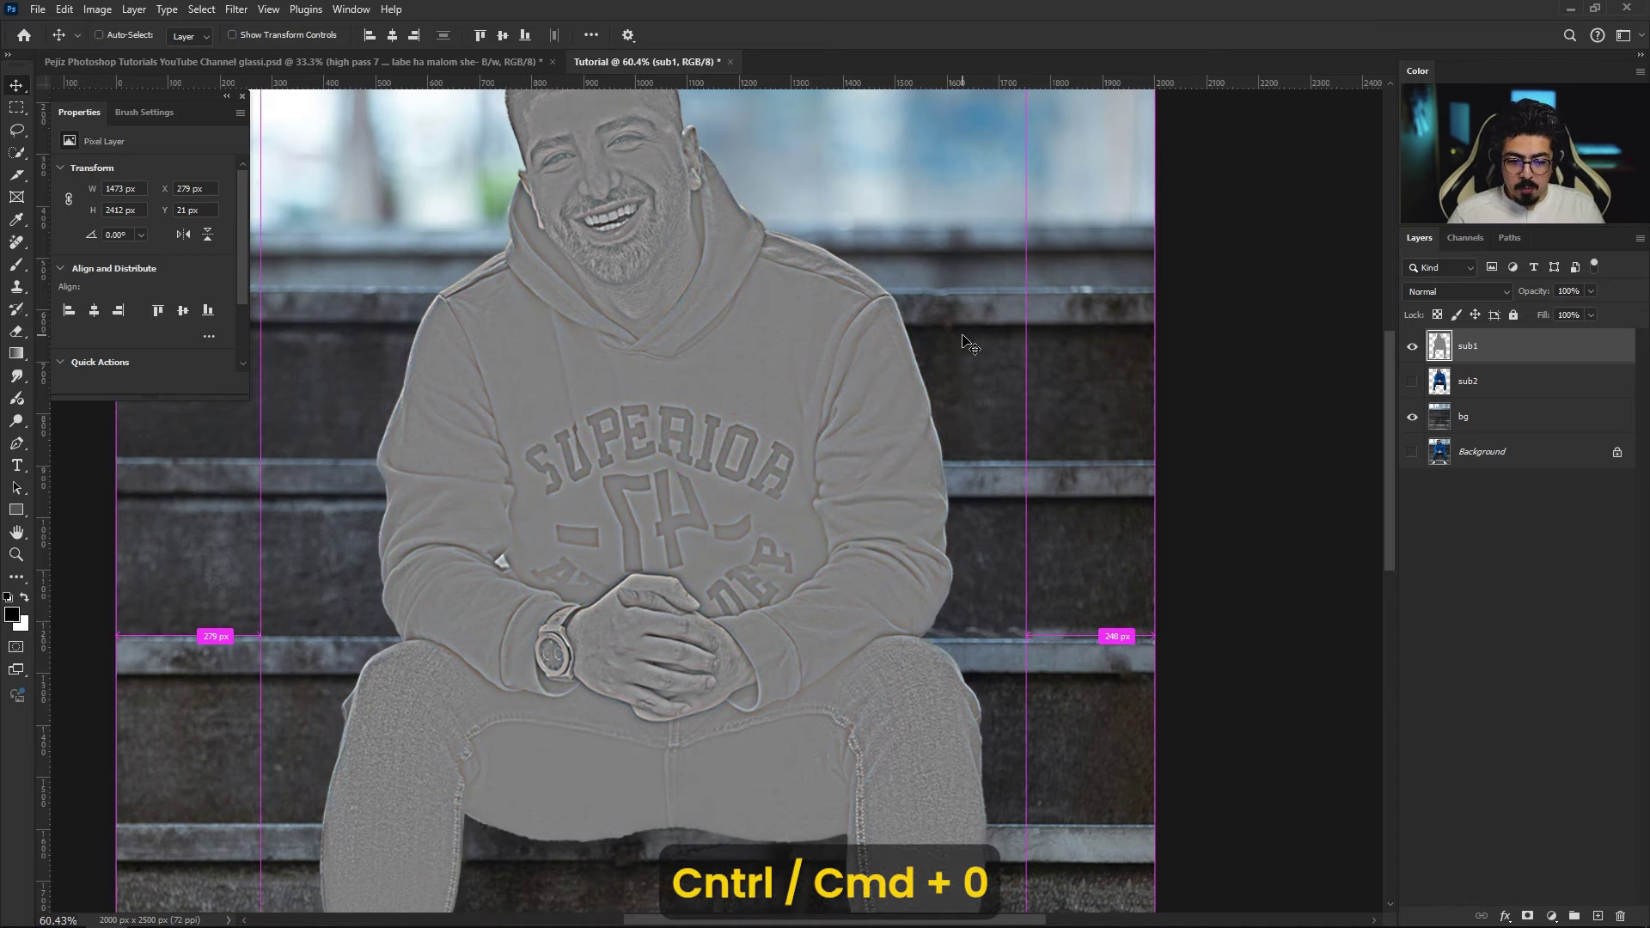
{"action": "key", "text": "ctrl+0"}
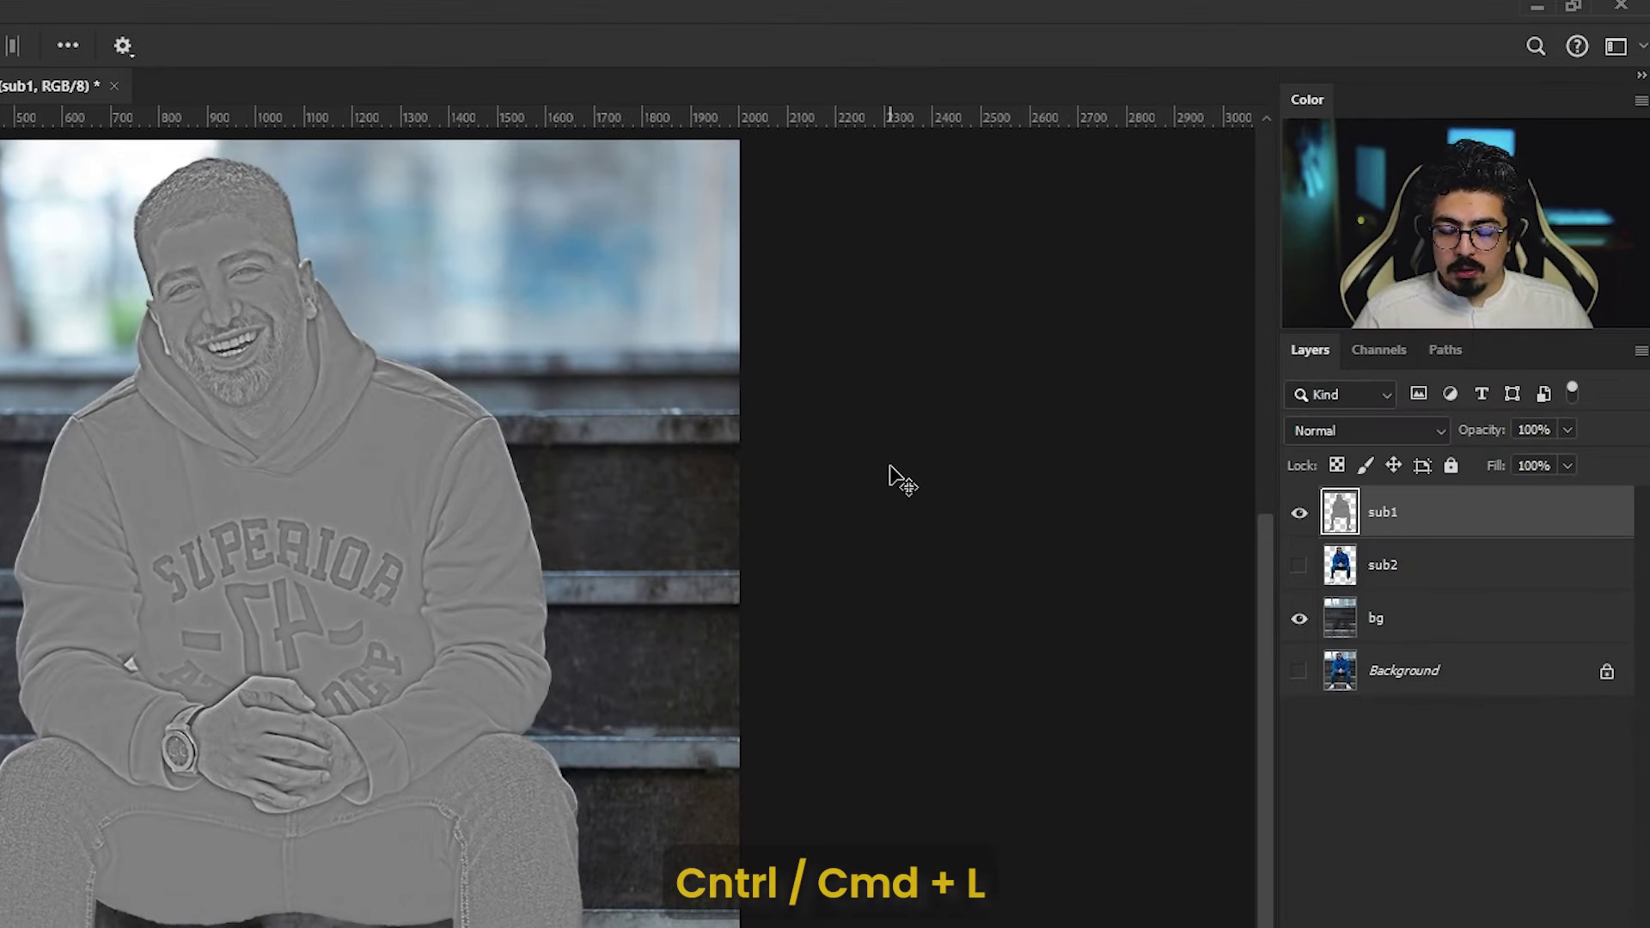
Step: Apply Levels to sub1 with black input 115 and white input 125
{"action": "key", "text": "ctrl+l"}
{"action": "left_click_drag", "start_coordinate": [283, 247], "coordinate": [381, 211]}
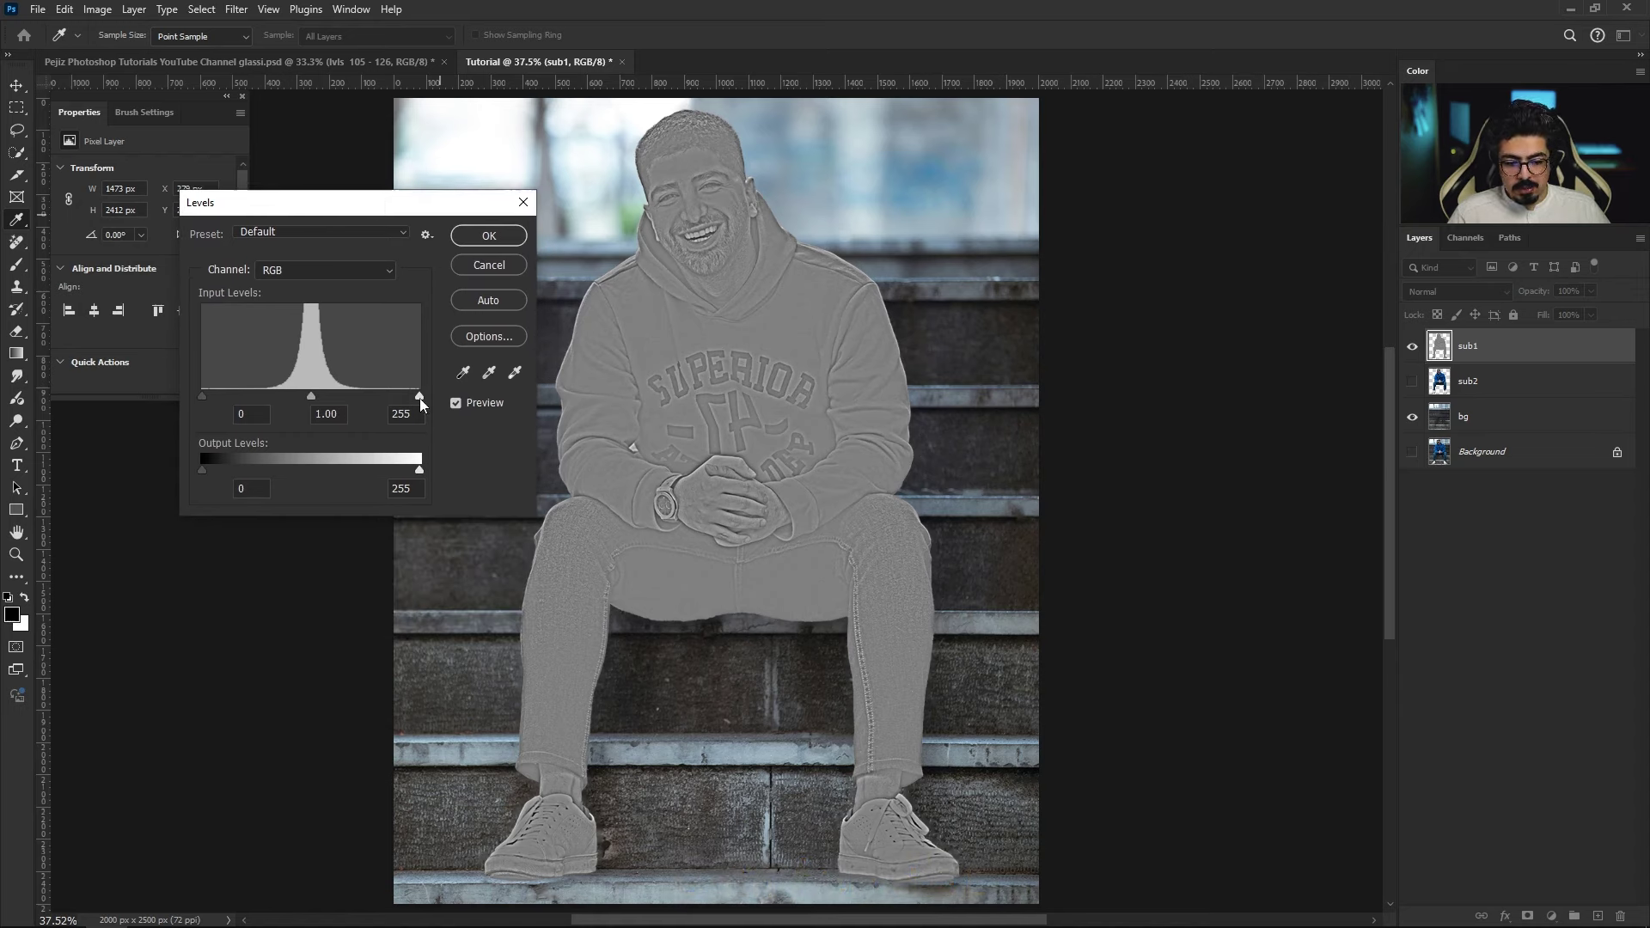
{"action": "left_click_drag", "start_coordinate": [420, 398], "coordinate": [353, 399]}
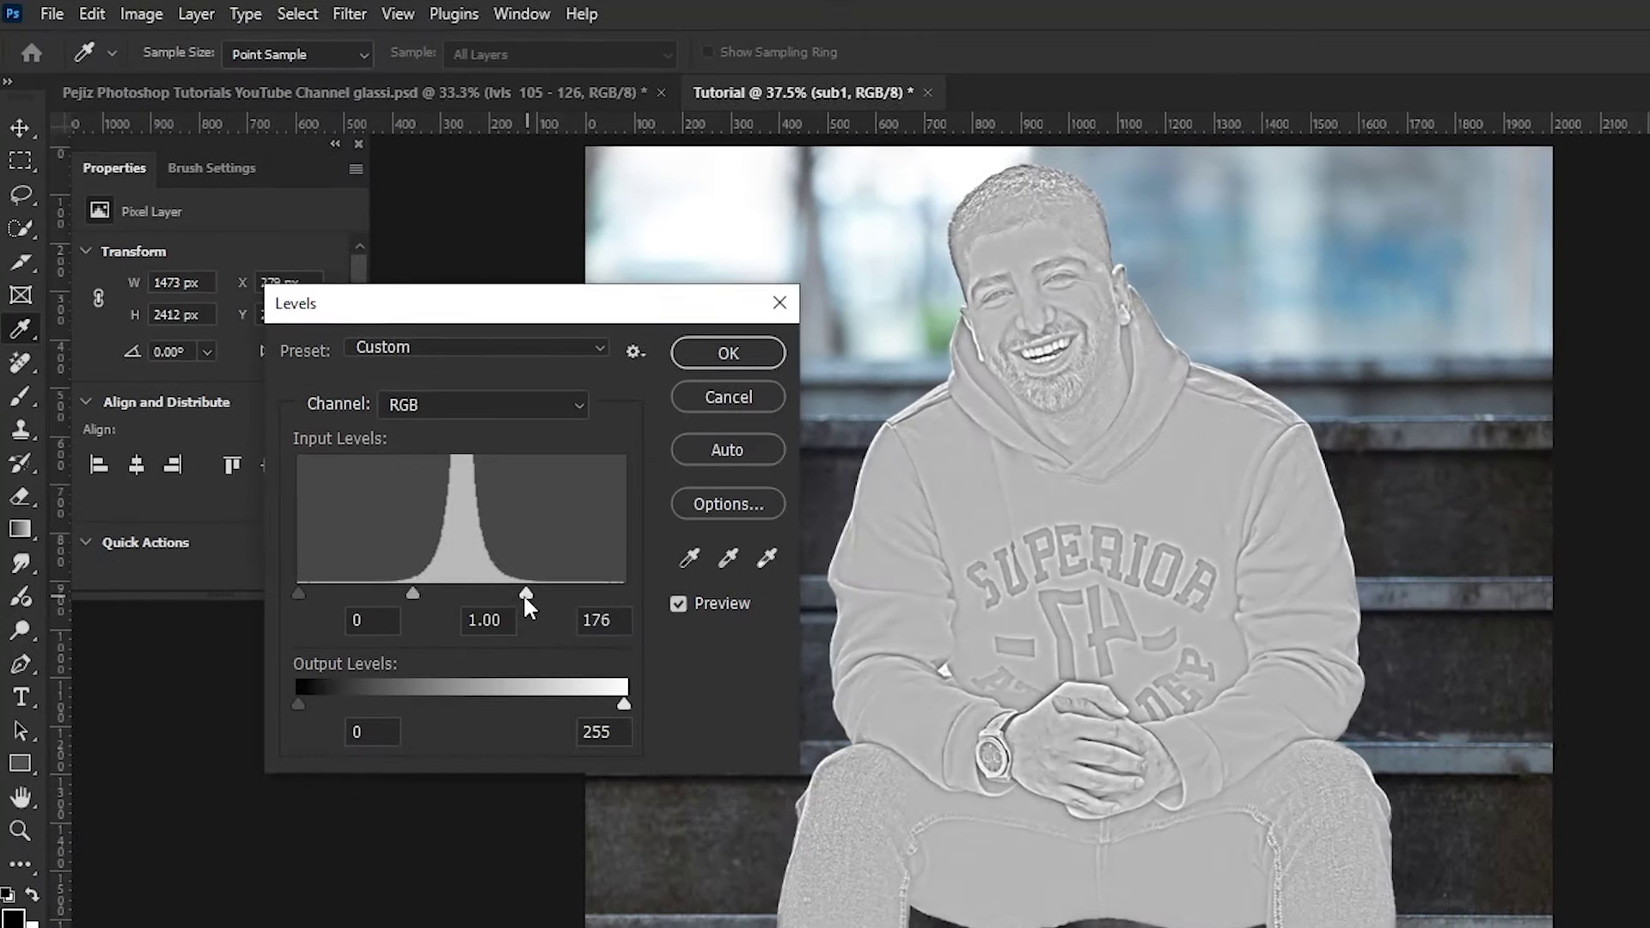
{"action": "left_click_drag", "start_coordinate": [526, 597], "coordinate": [460, 590]}
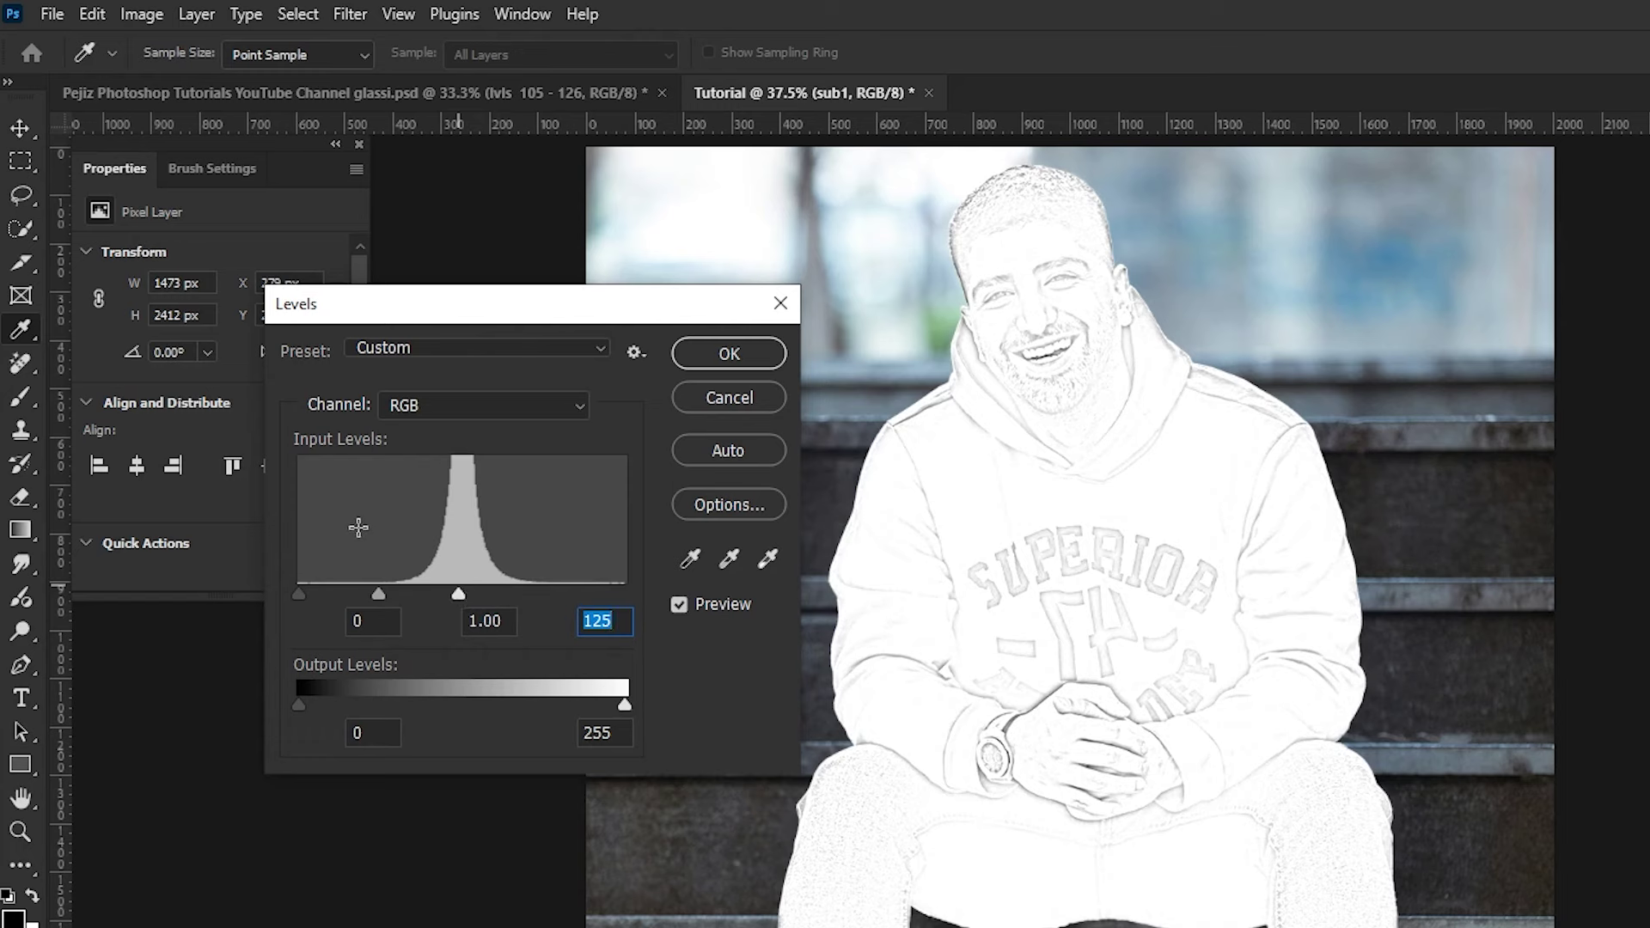
{"action": "left_click_drag", "start_coordinate": [297, 589], "coordinate": [447, 611]}
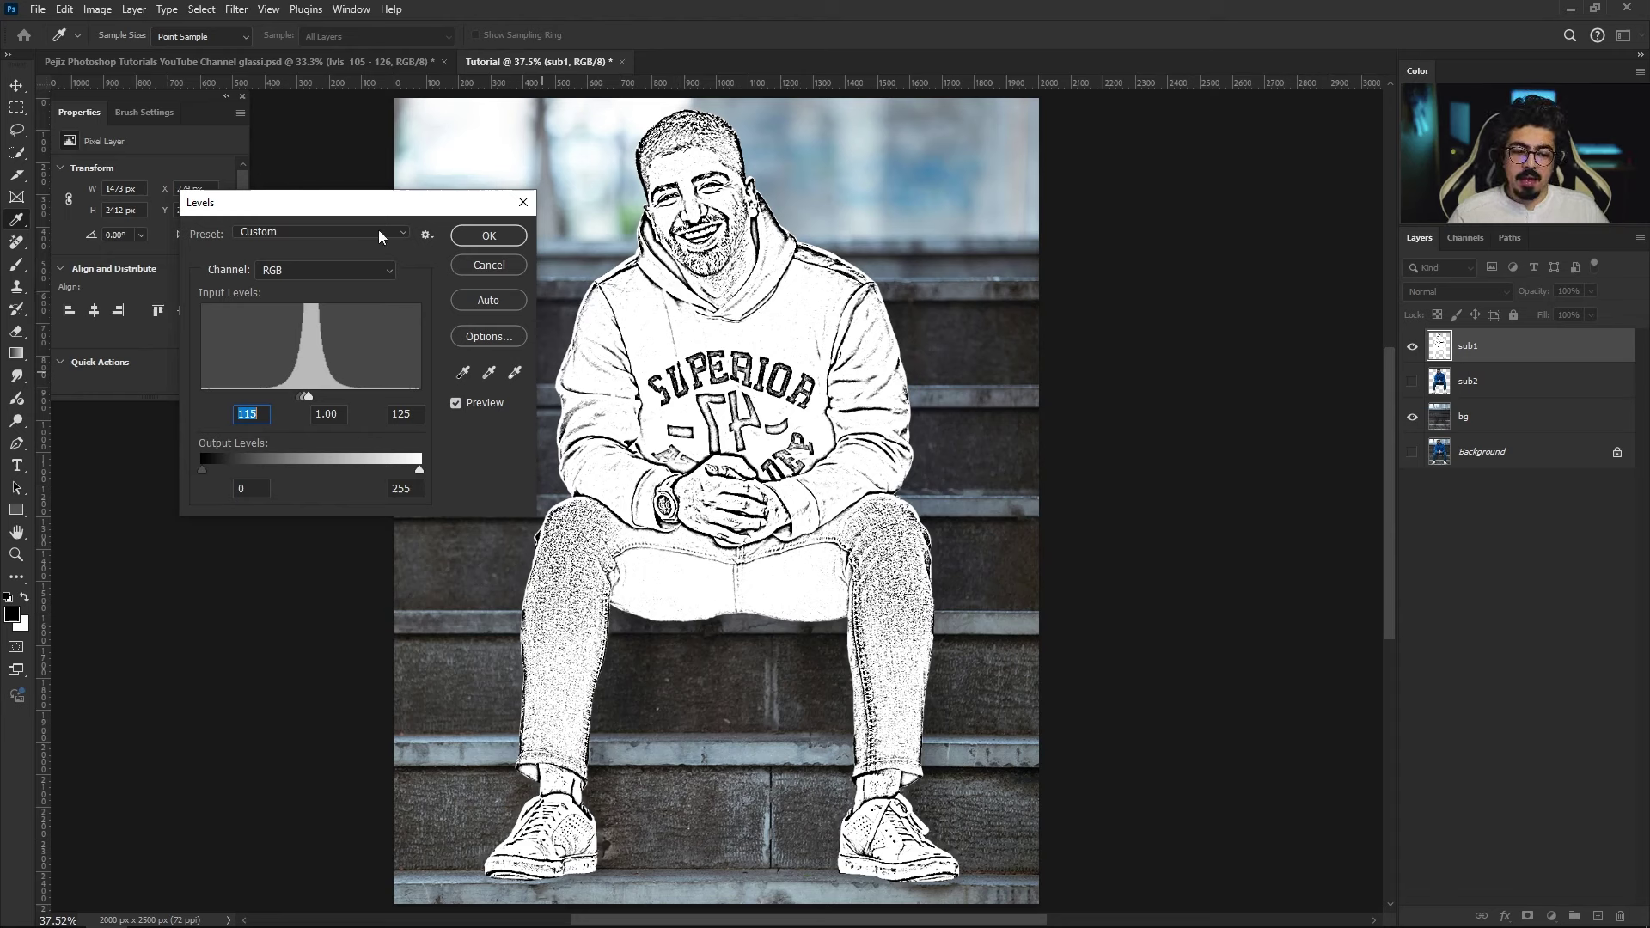
{"action": "left_click", "coordinate": [486, 236]}
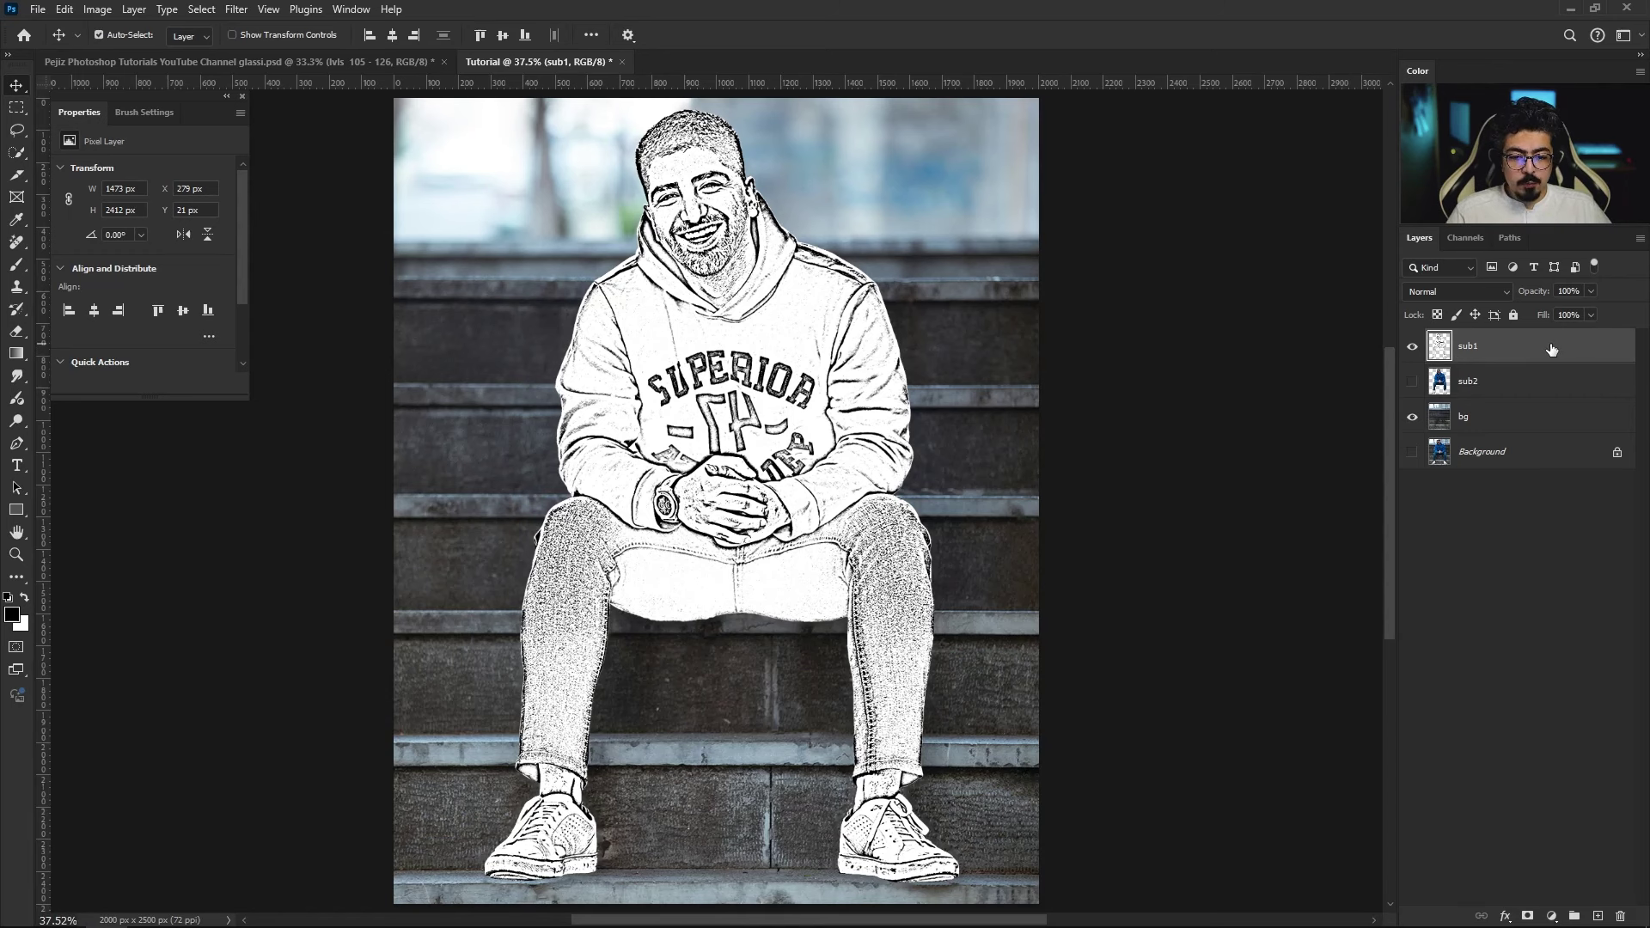
Step: Add a 6 px black (000000) Outside Stroke layer style to sub1
{"action": "double_click", "coordinate": [1551, 348]}
{"action": "left_click_drag", "start_coordinate": [372, 103], "coordinate": [475, 197]}
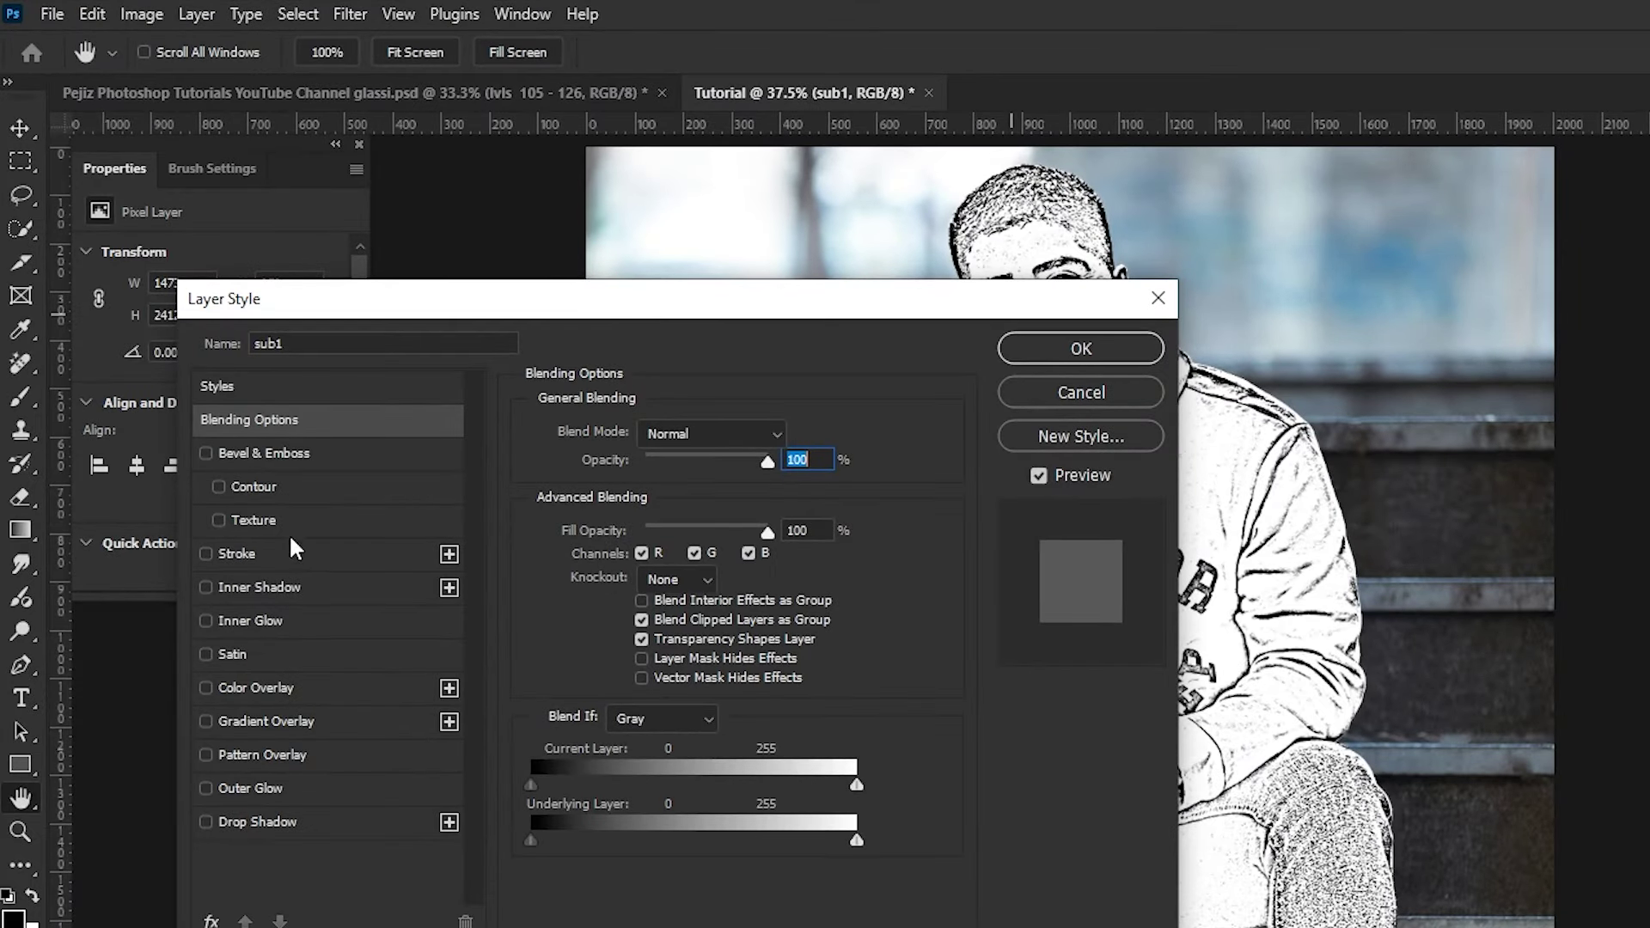
{"action": "left_click", "coordinate": [254, 533]}
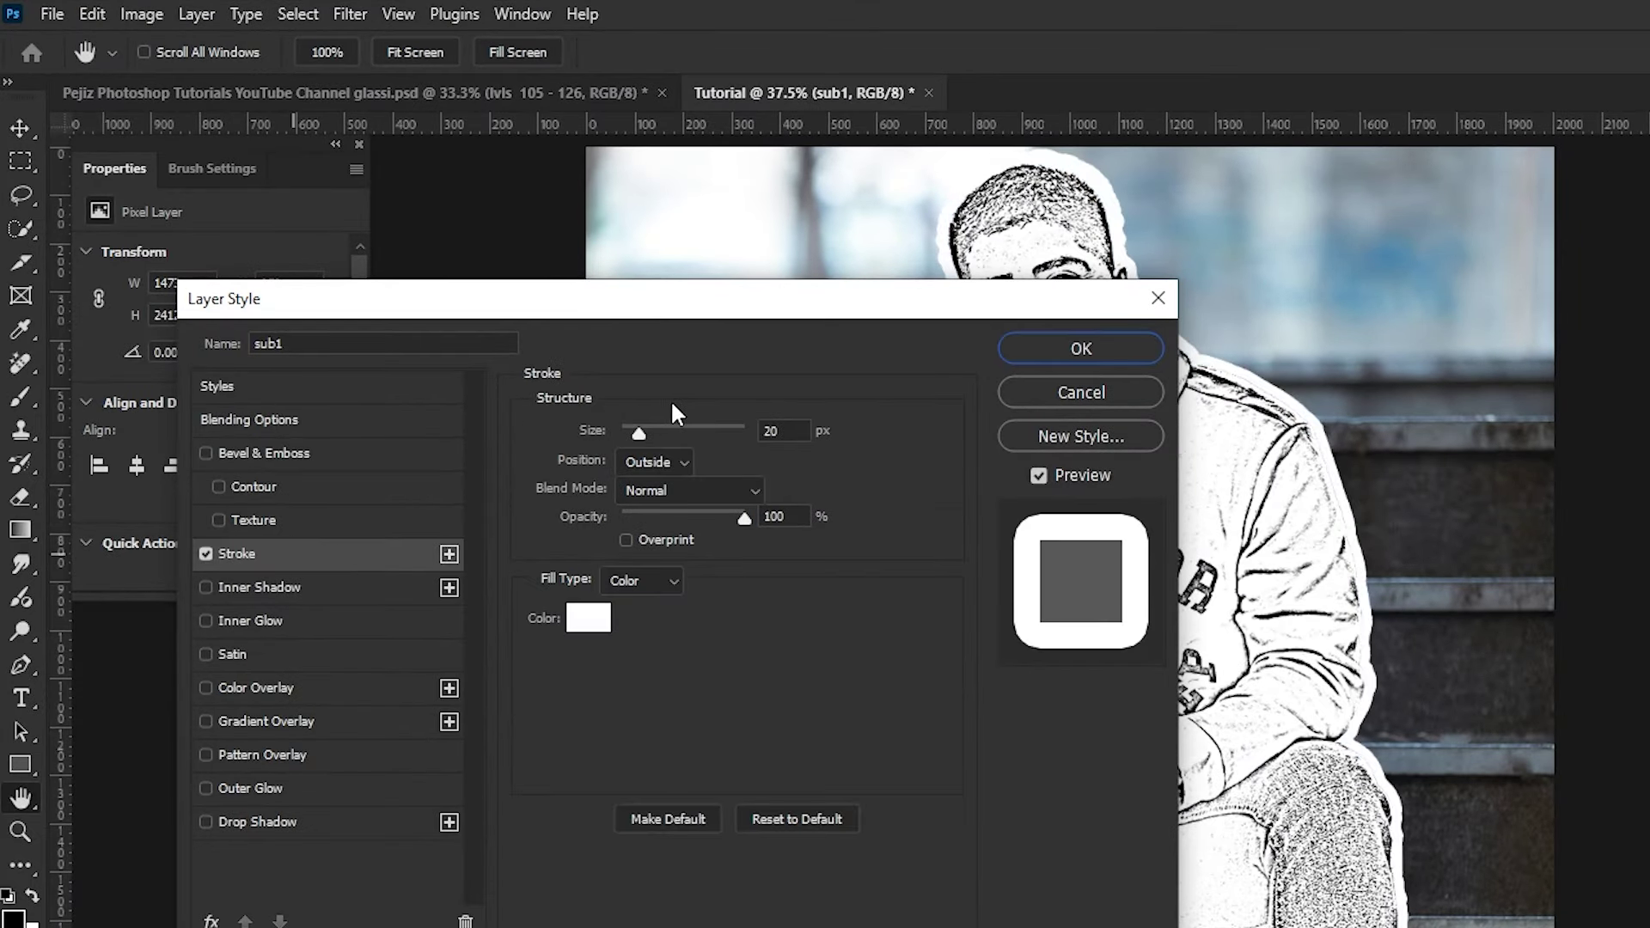
{"action": "left_click", "coordinate": [797, 431]}
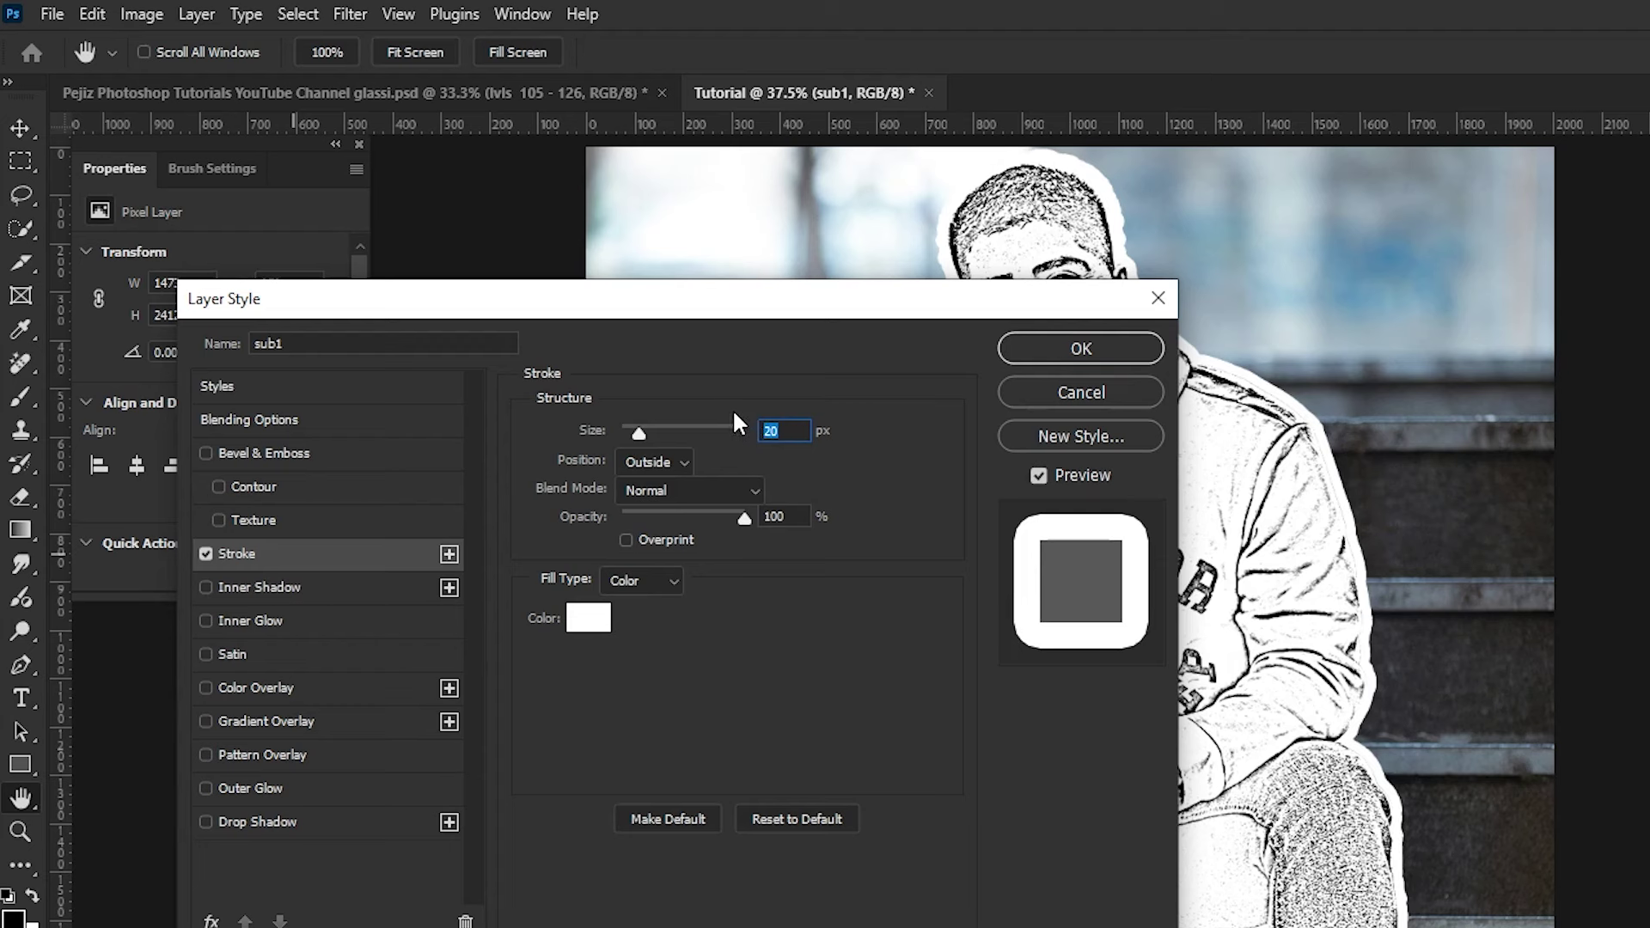
{"action": "type", "text": "6"}
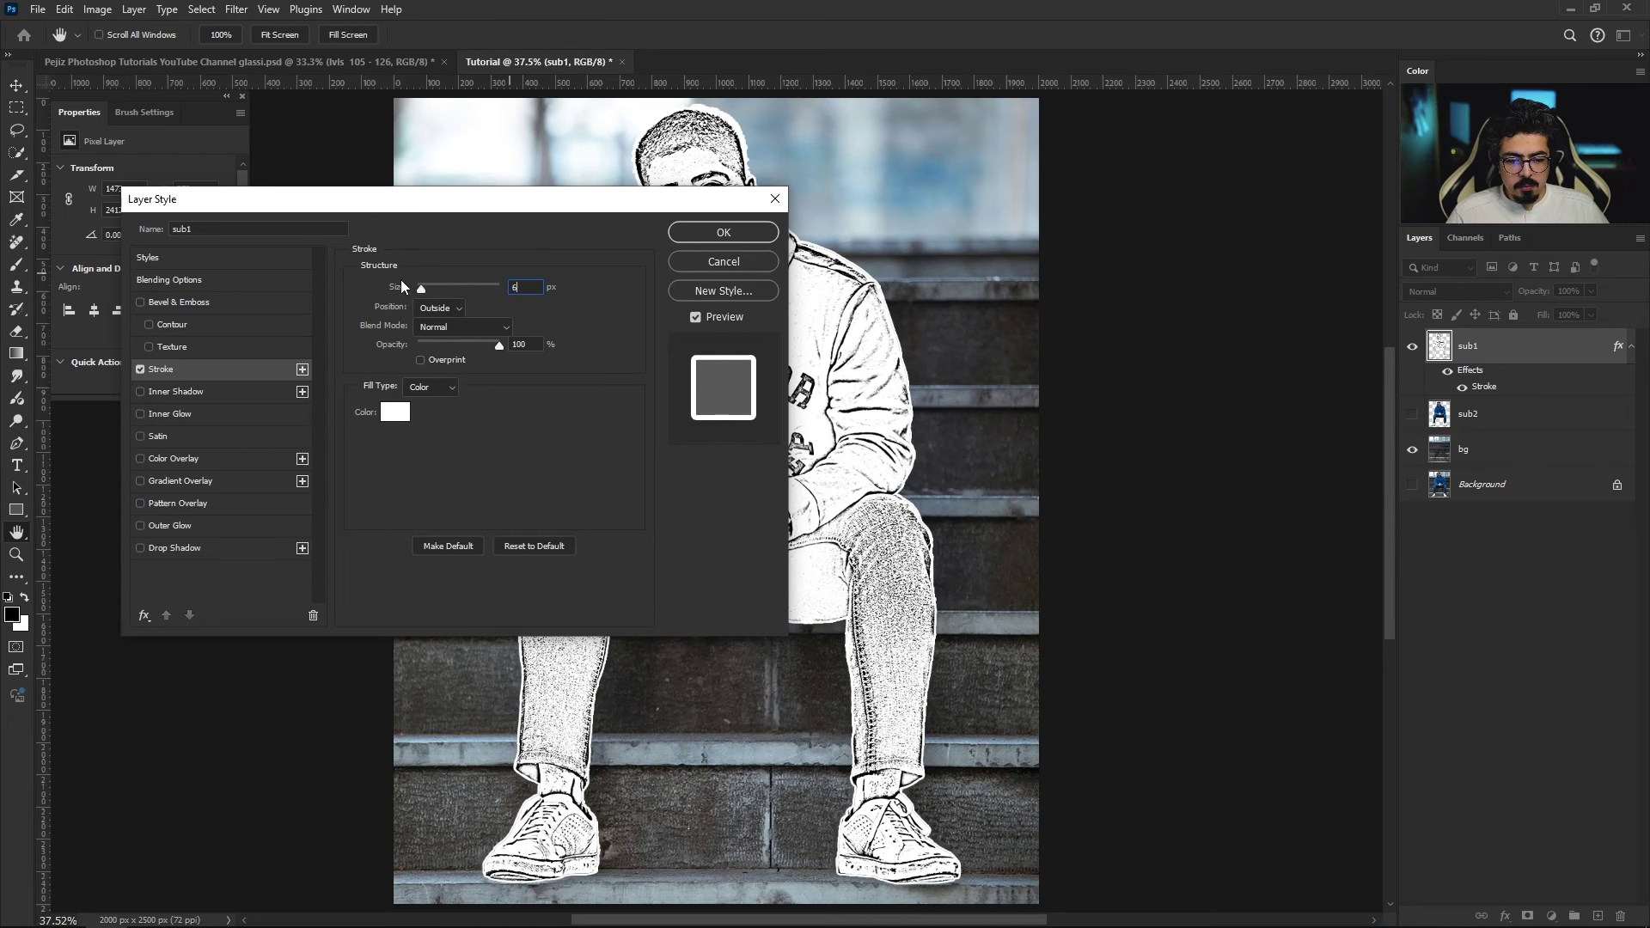
{"action": "left_click", "coordinate": [436, 313]}
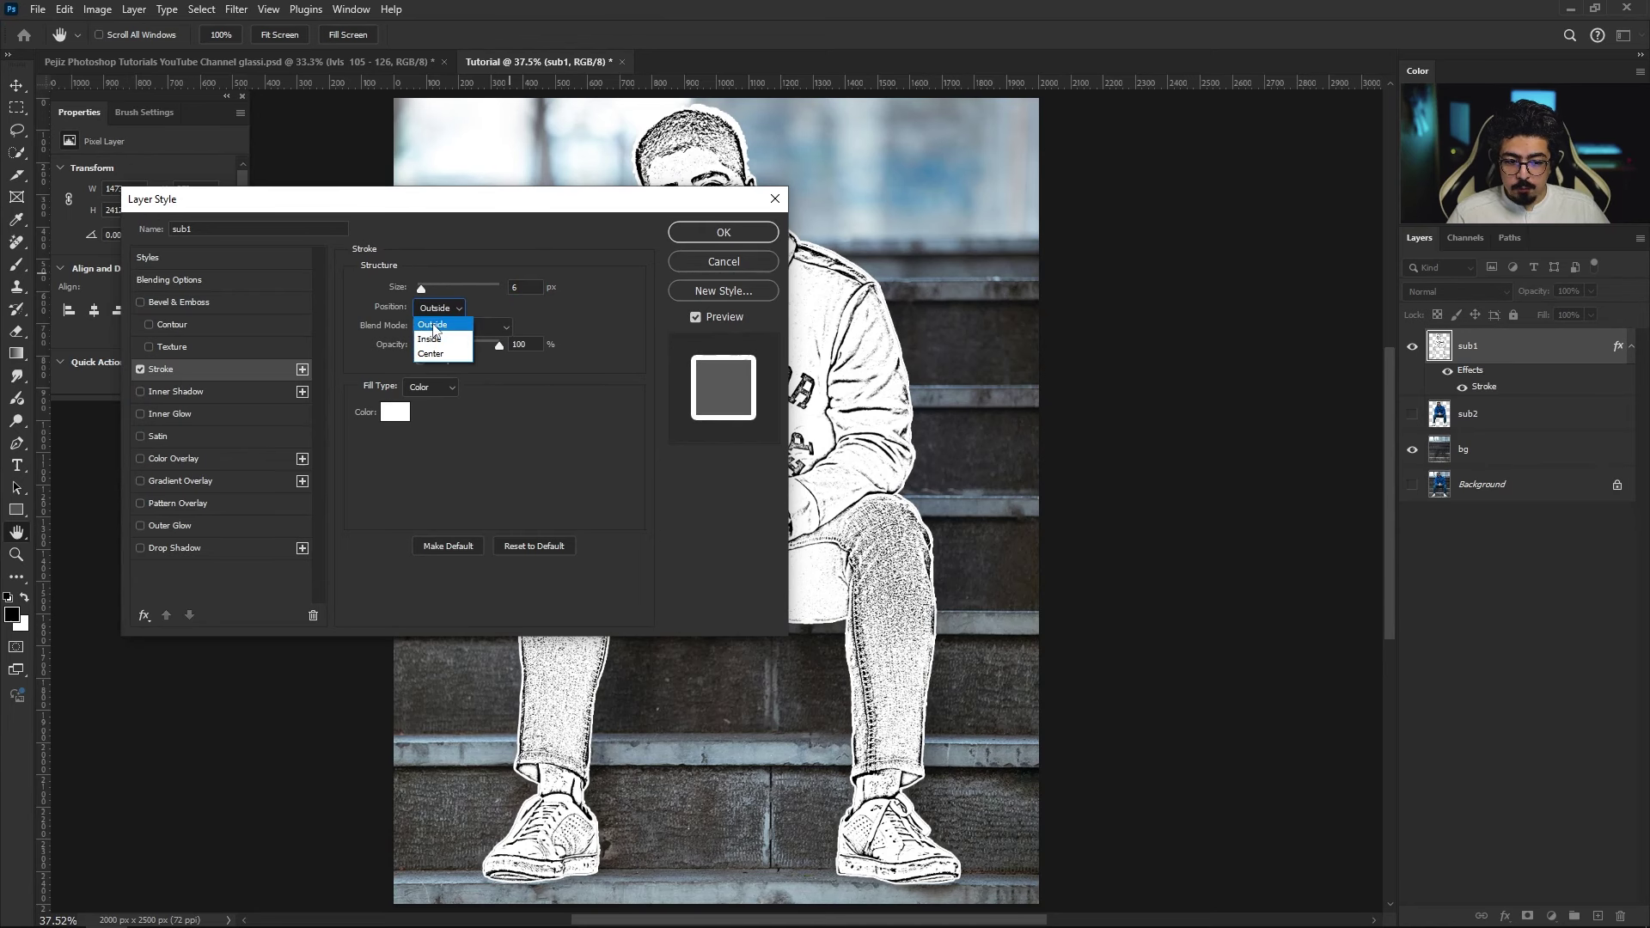
{"action": "left_click", "coordinate": [435, 330]}
{"action": "left_click", "coordinate": [394, 412]}
{"action": "left_click_drag", "start_coordinate": [987, 444], "coordinate": [943, 577]}
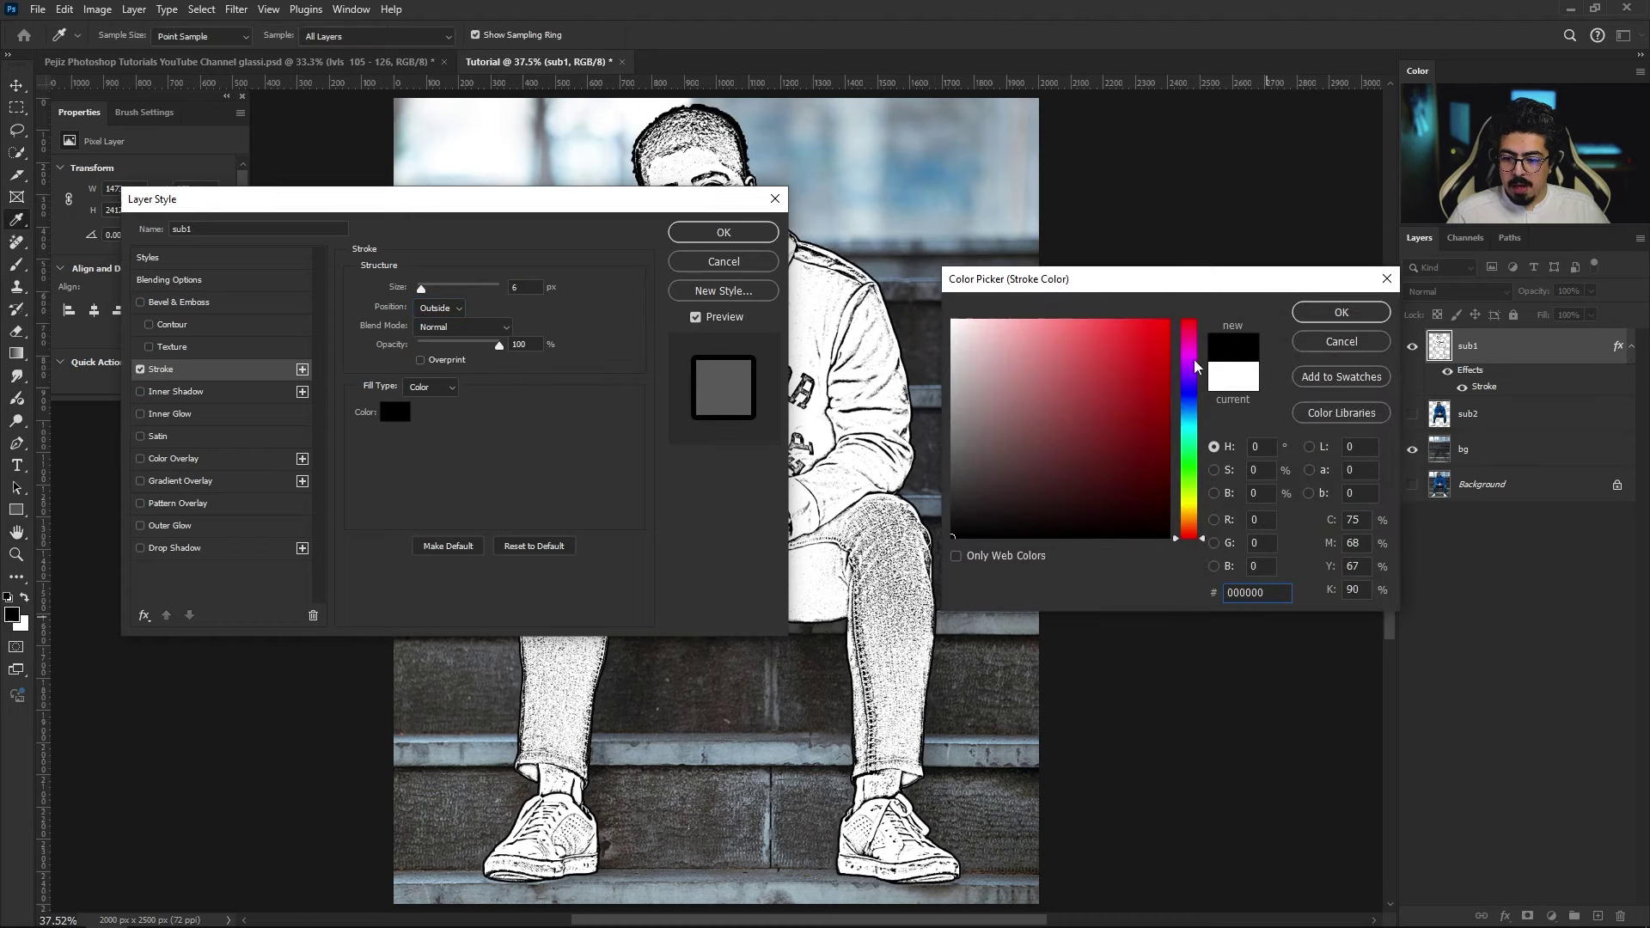
{"action": "left_click", "coordinate": [1310, 313]}
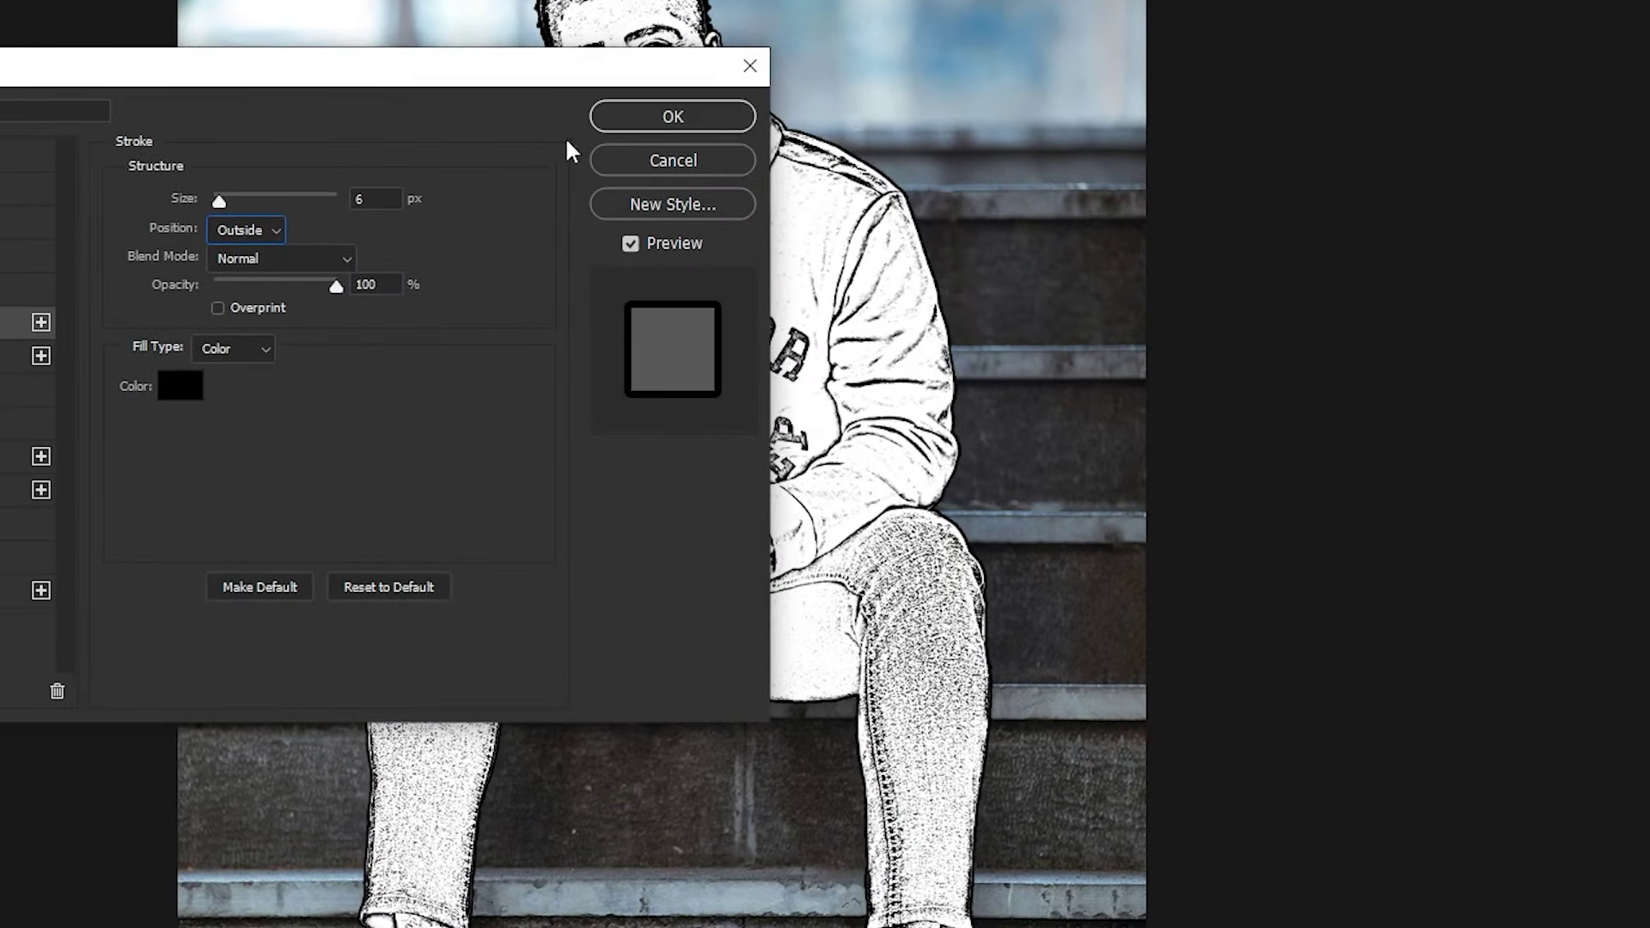
{"action": "left_click", "coordinate": [688, 114]}
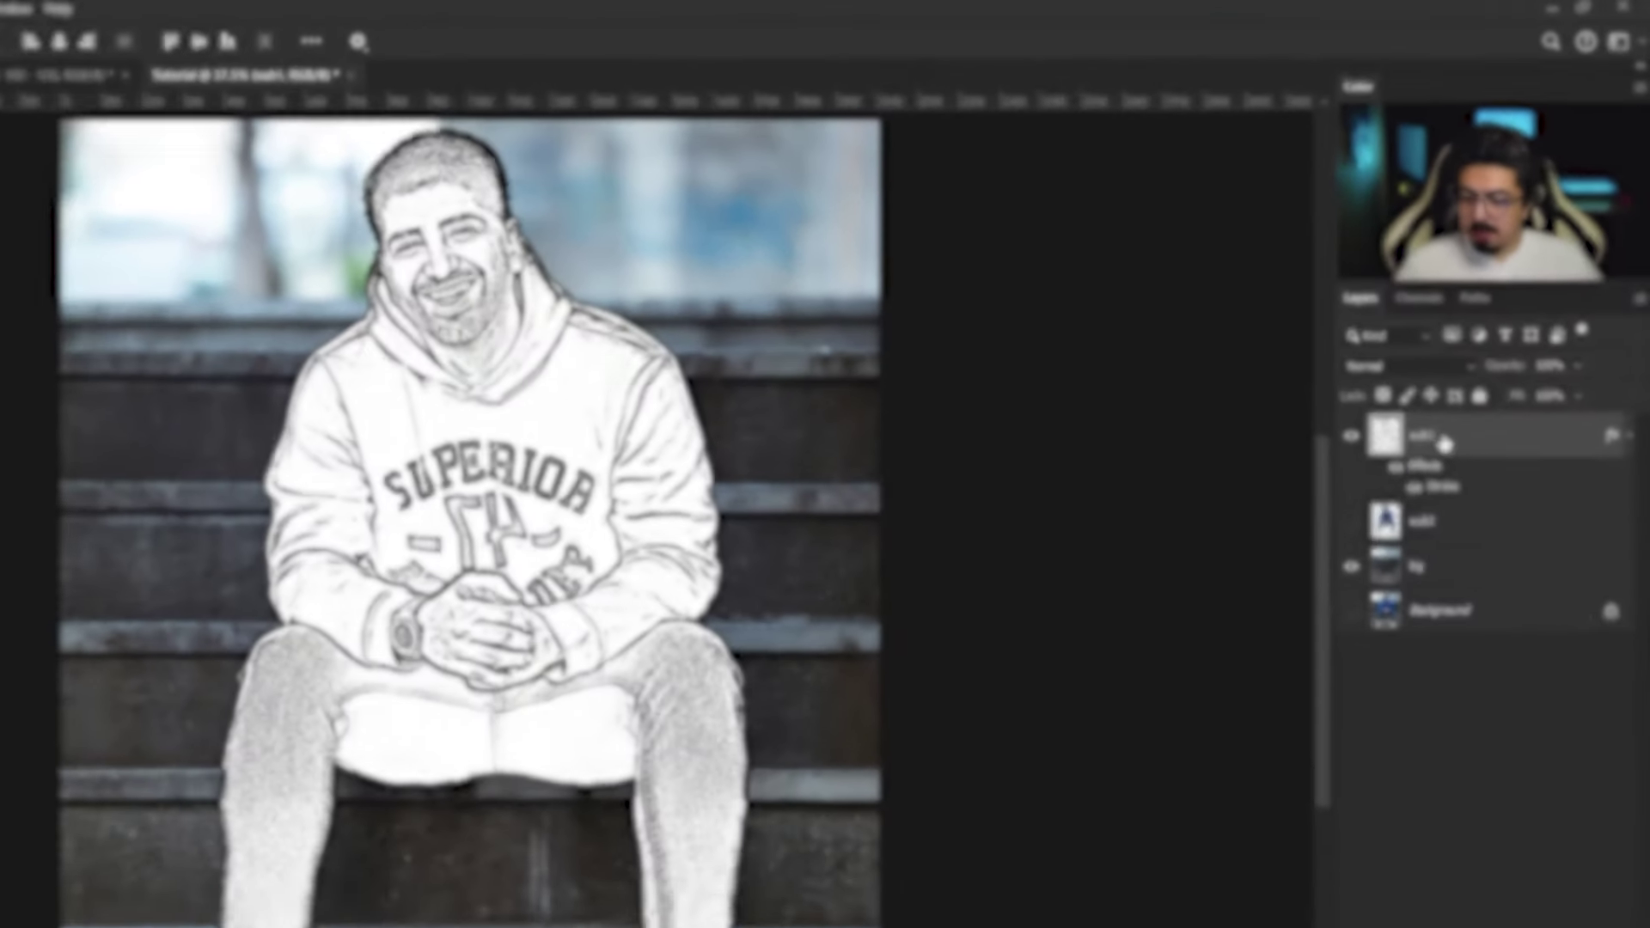
Step: Rasterize sub1's layer style, then invert the layer to white lines on black
{"action": "right_click", "coordinate": [1479, 348]}
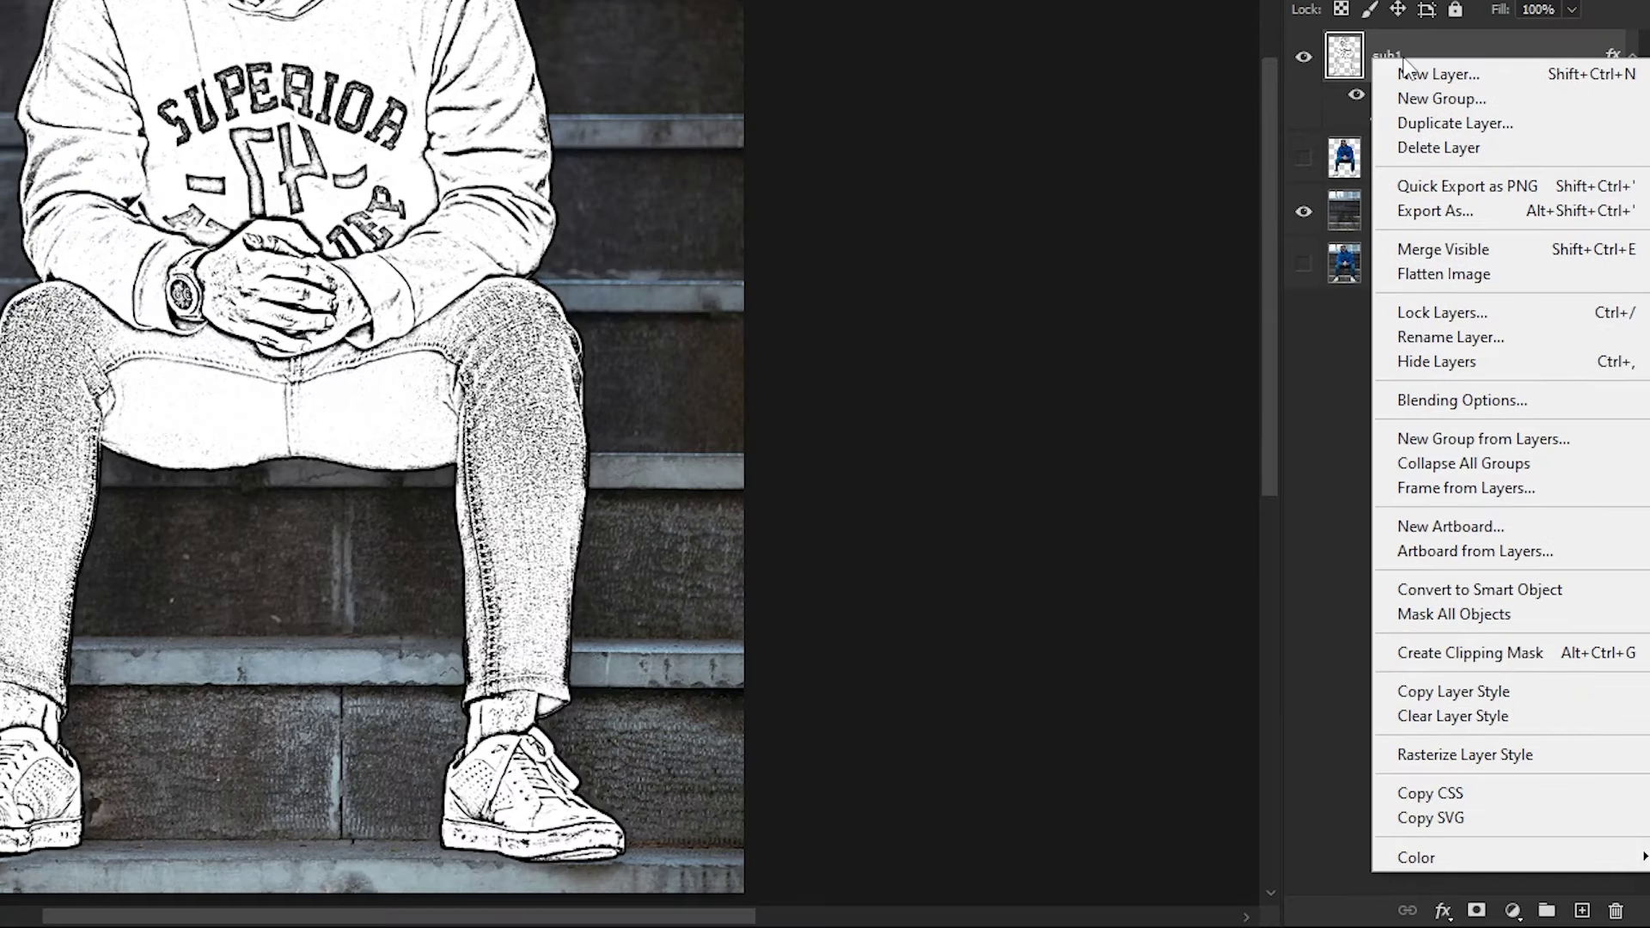
{"action": "left_click", "coordinate": [1480, 756]}
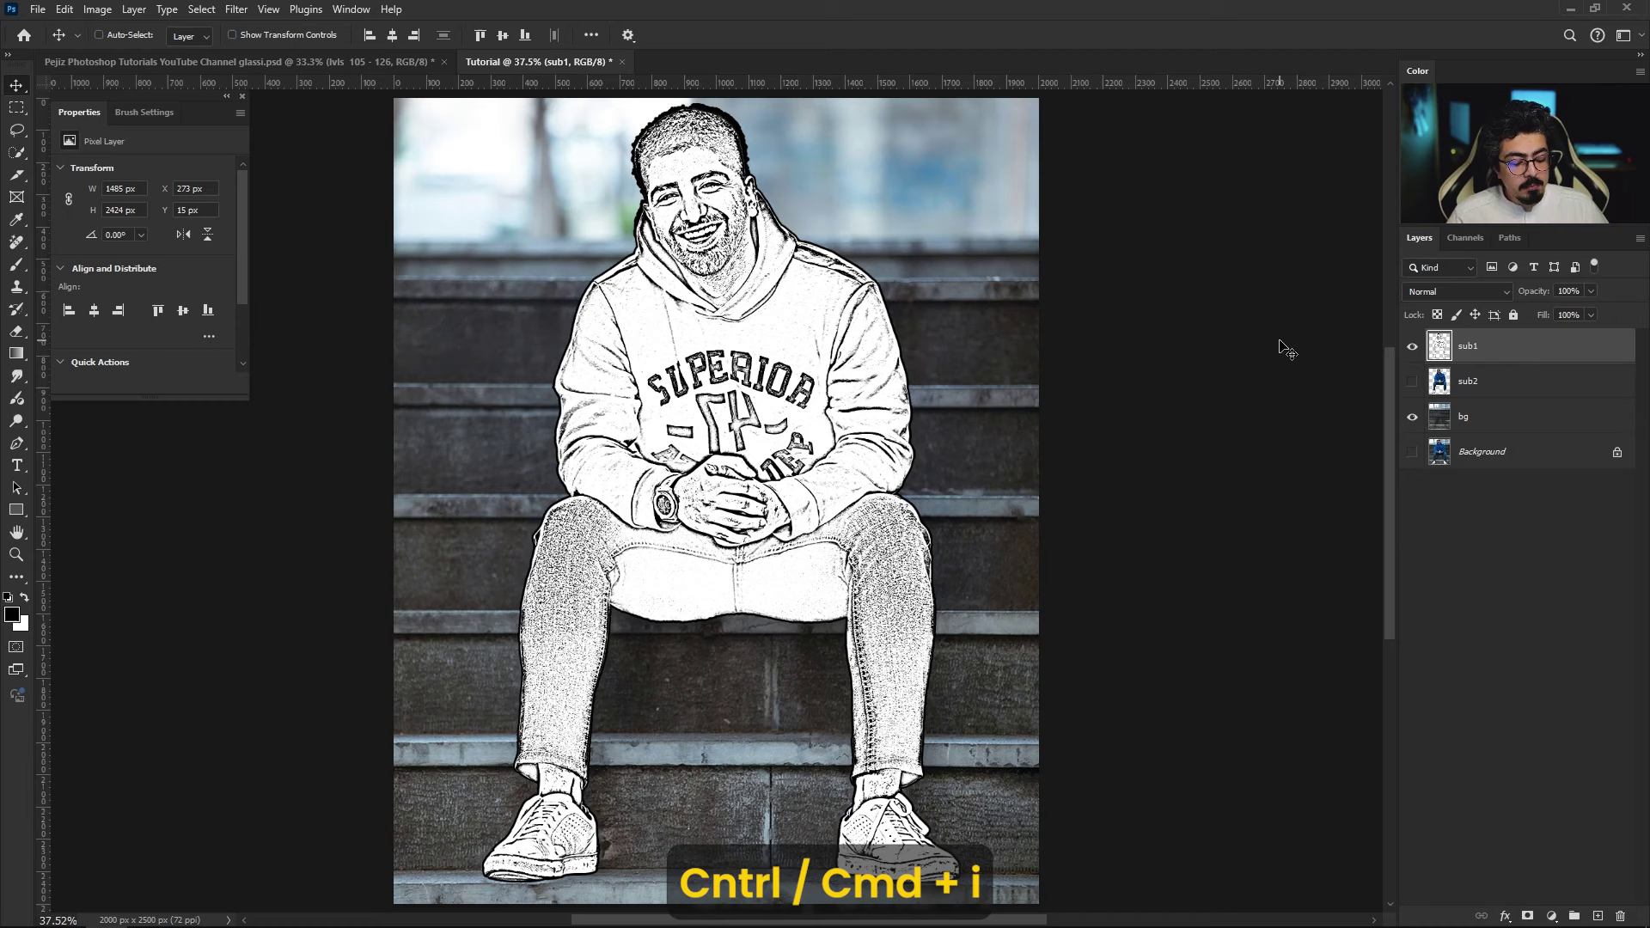
{"action": "key", "text": "ctrl+i"}
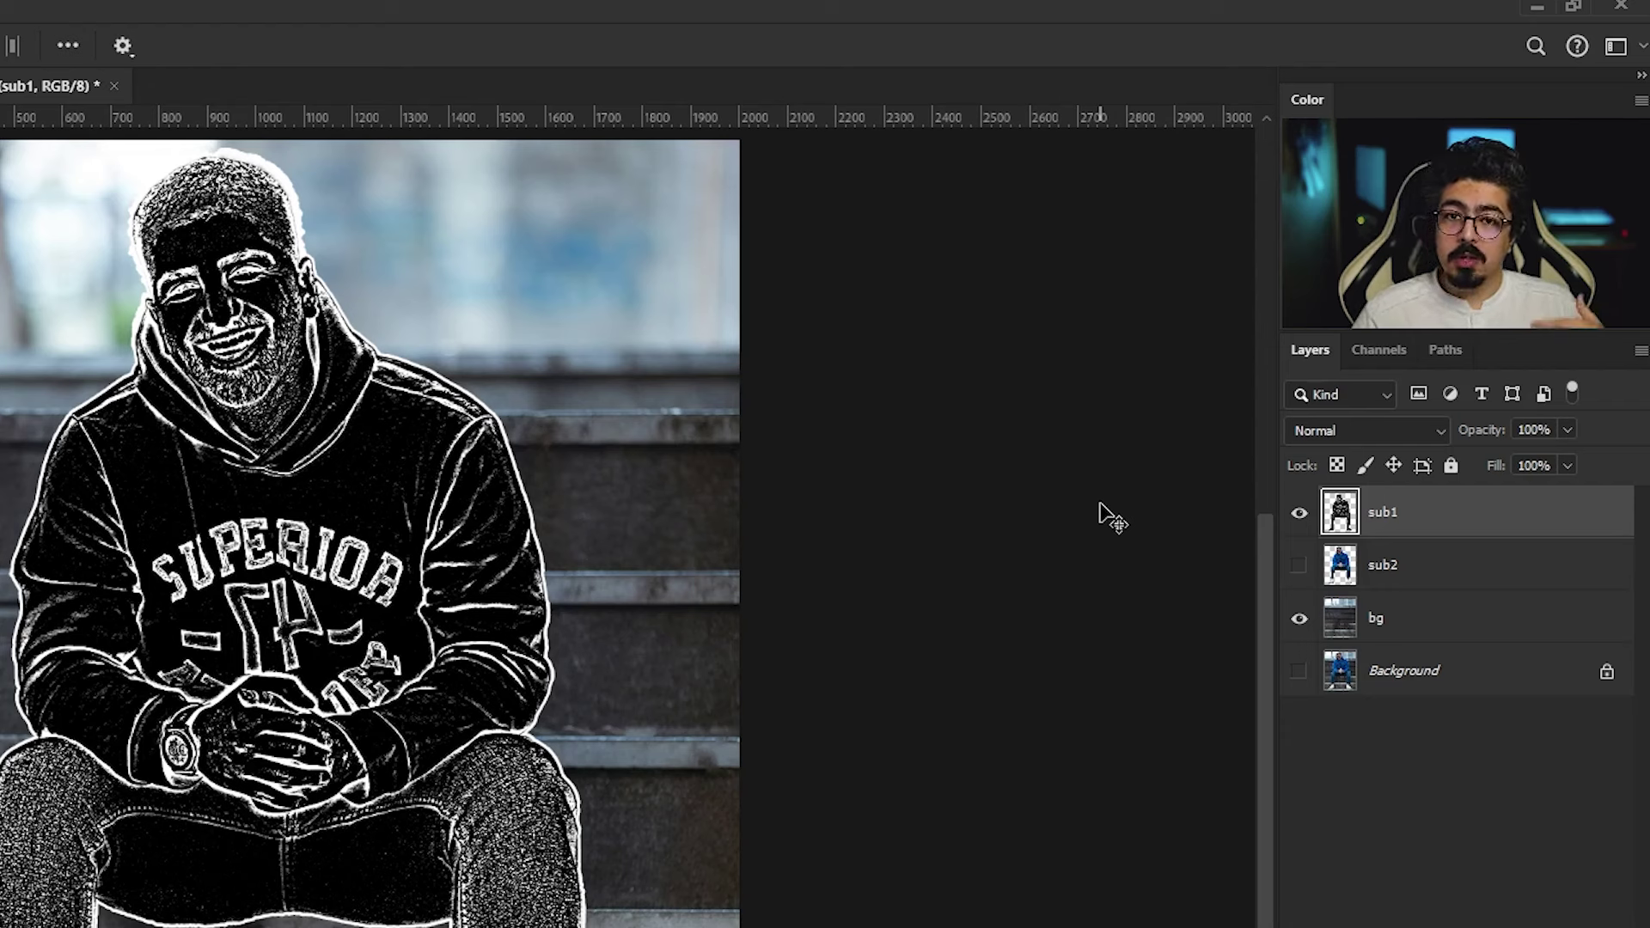
Step: Set sub1's blend mode to Screen and turn on visibility of the blue sub2 layer
{"action": "left_click", "coordinate": [1308, 433]}
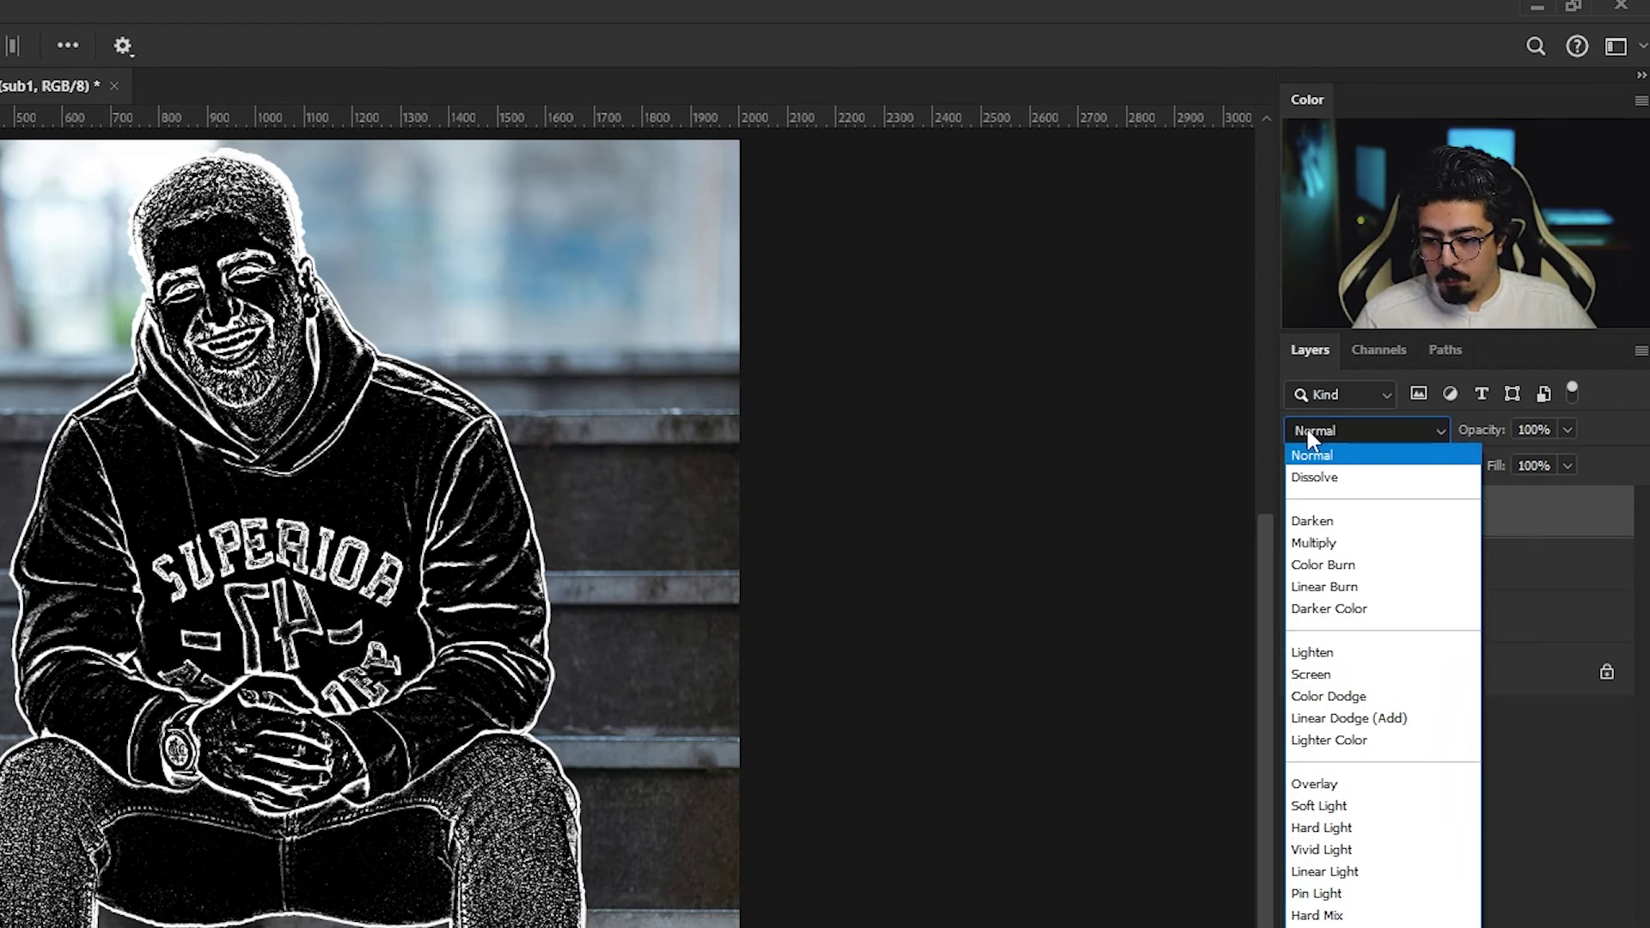
{"action": "left_click", "coordinate": [1334, 679]}
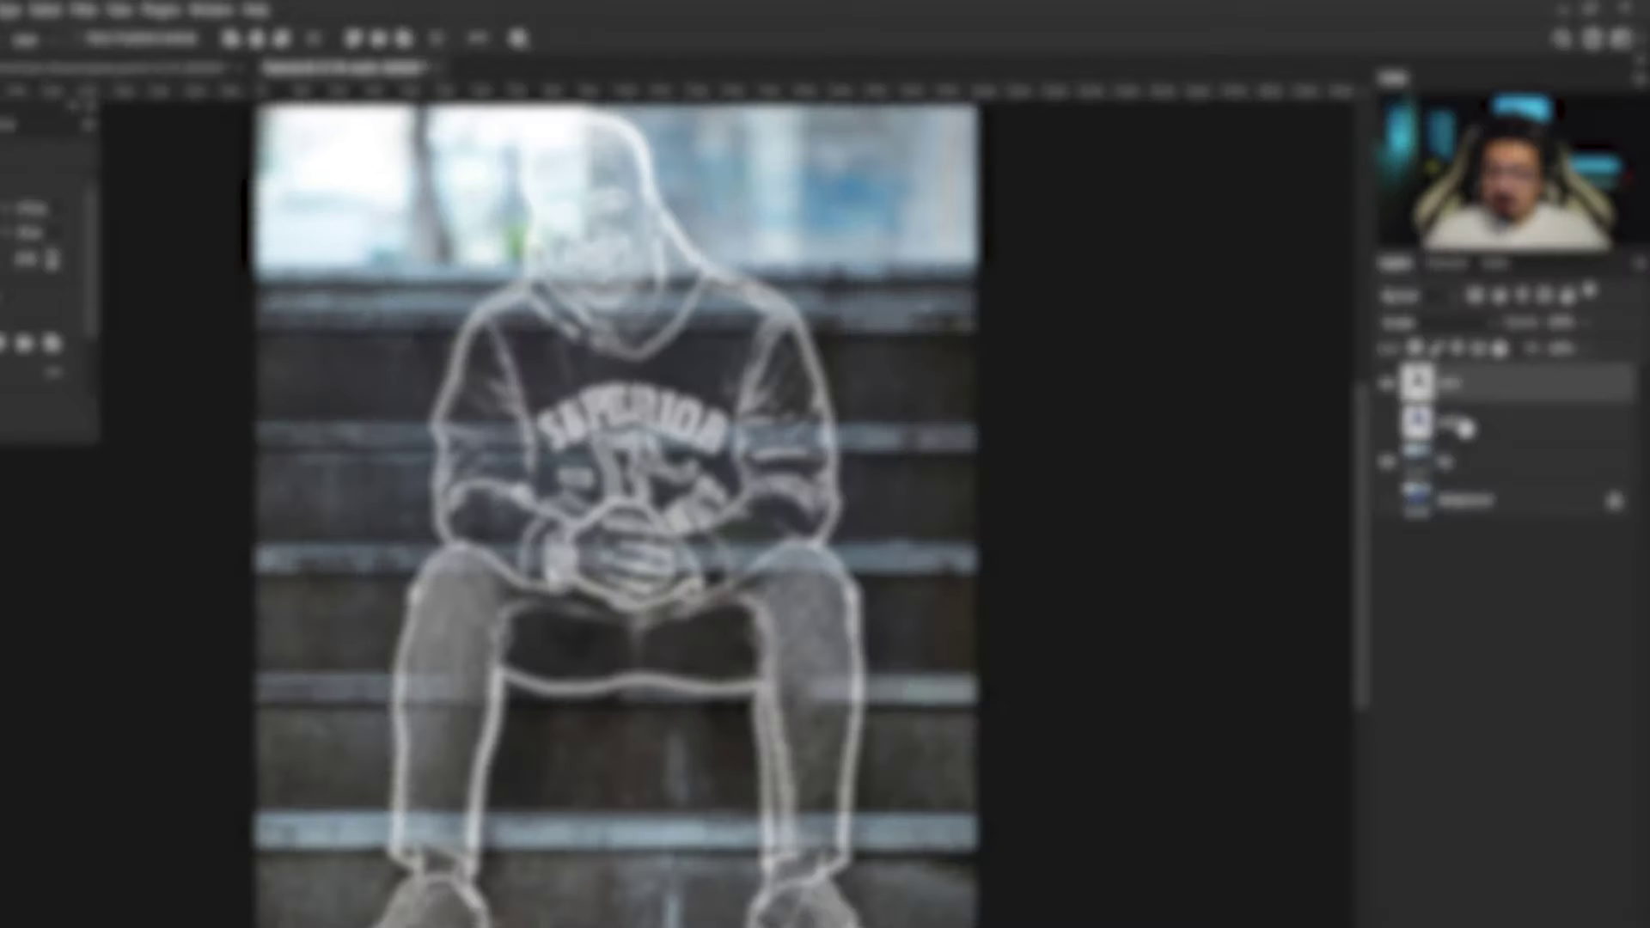
{"action": "left_click", "coordinate": [1453, 389]}
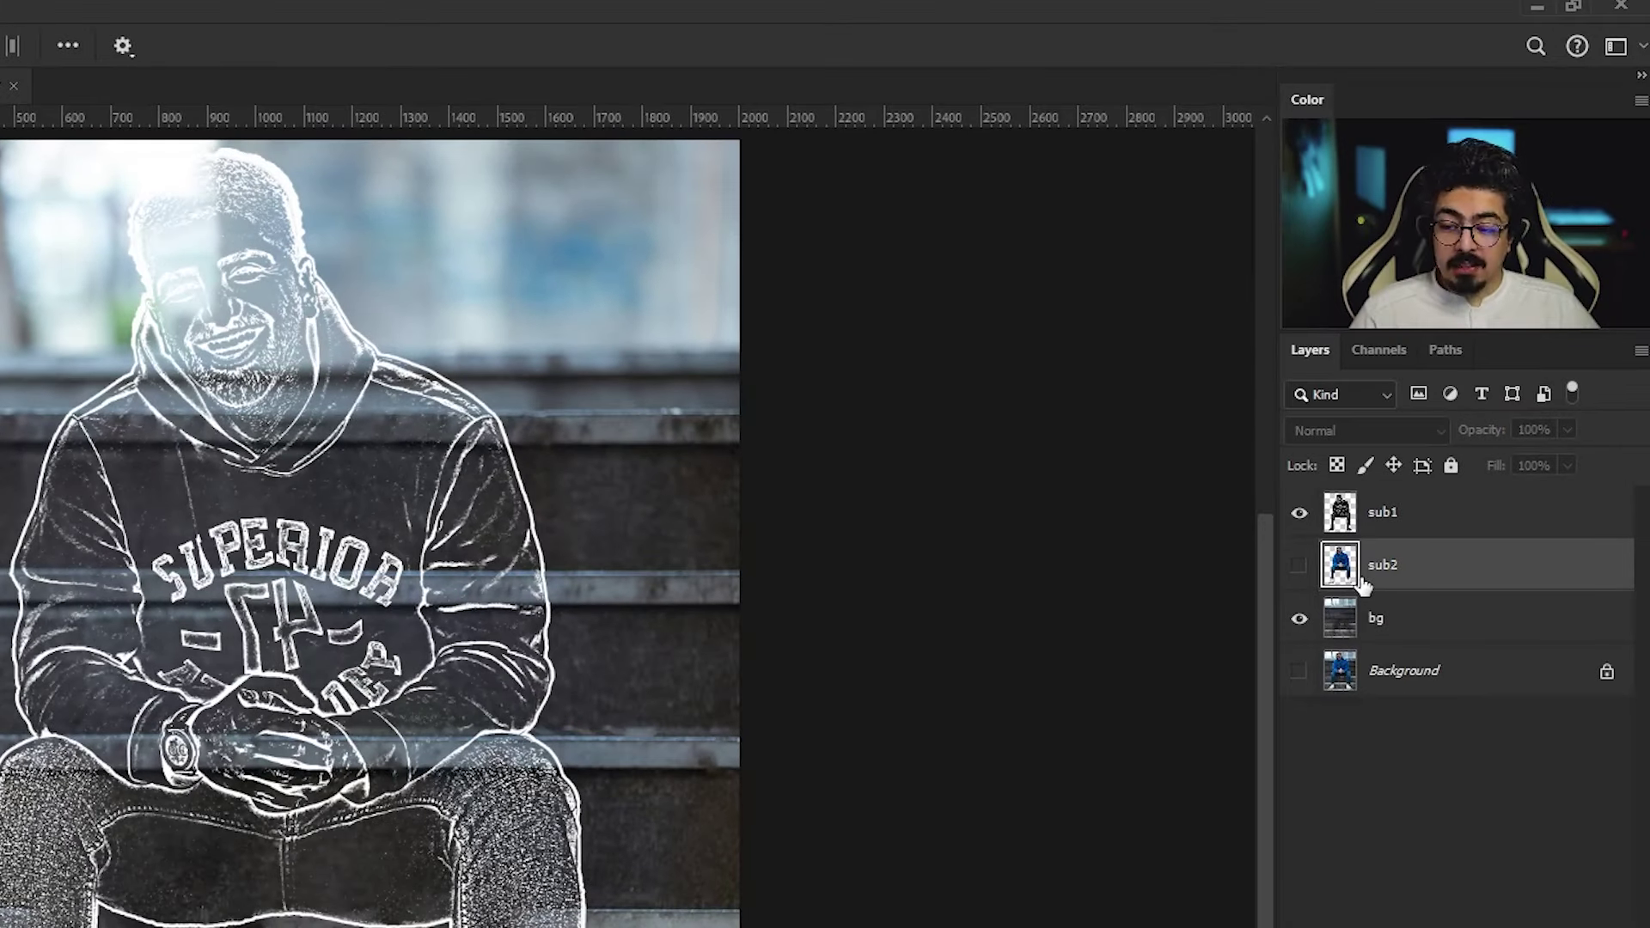
{"action": "left_click", "coordinate": [1300, 567]}
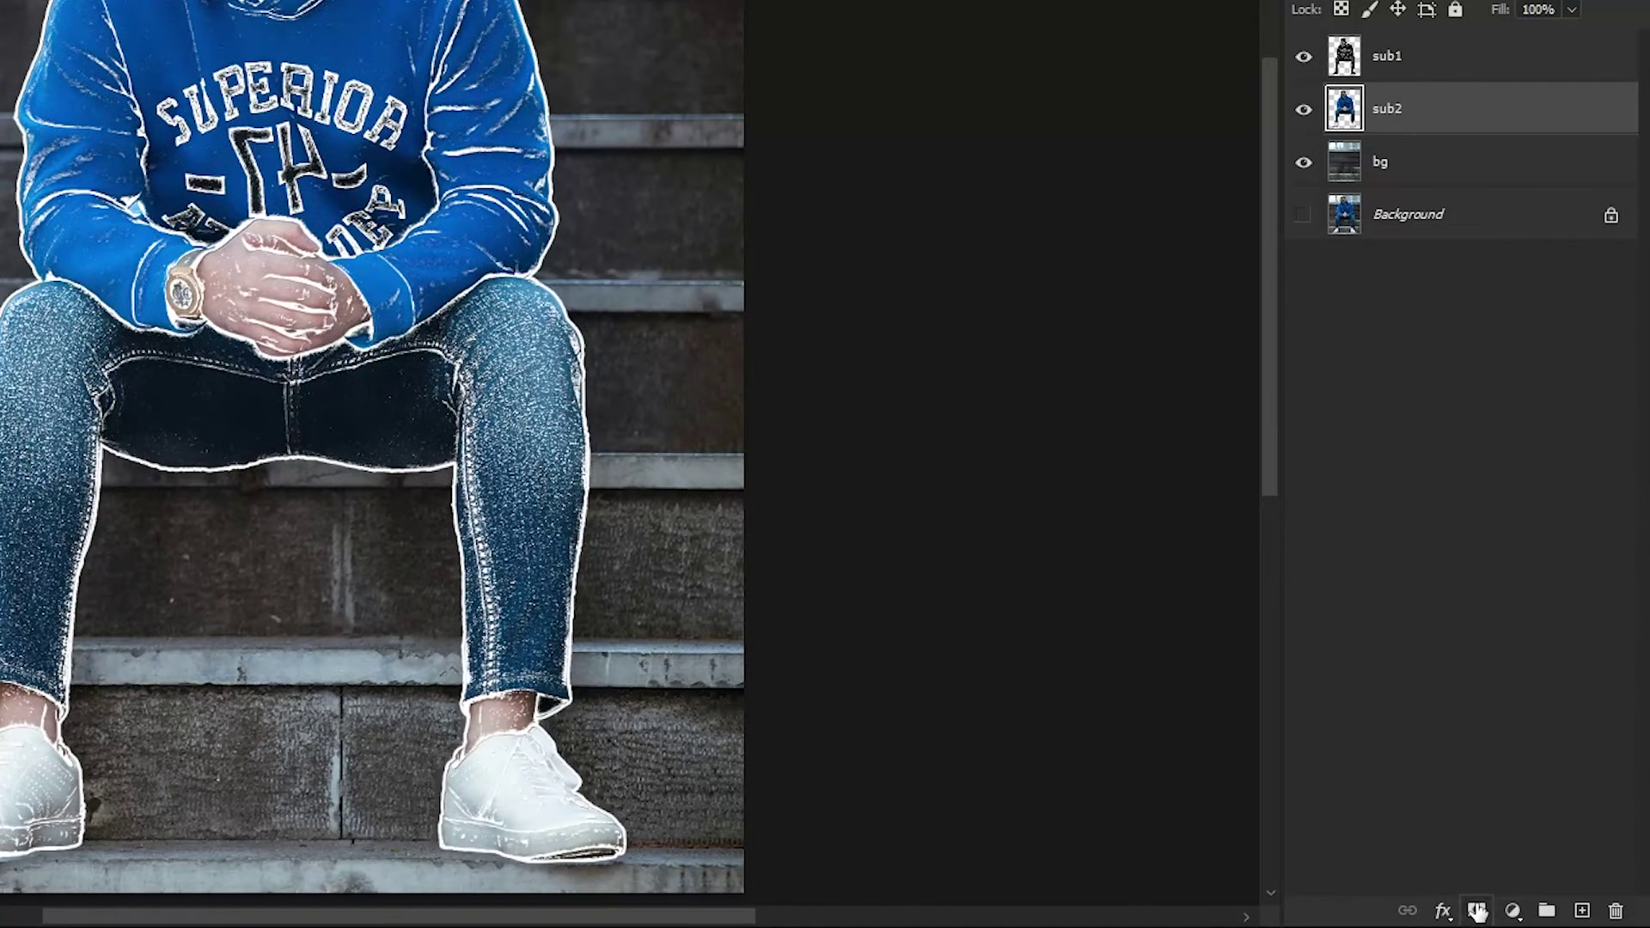
Step: Add a black mask to sub2 and paint the jeans, legs and face back in white
{"action": "left_click", "coordinate": [1529, 916], "text": "alt"}
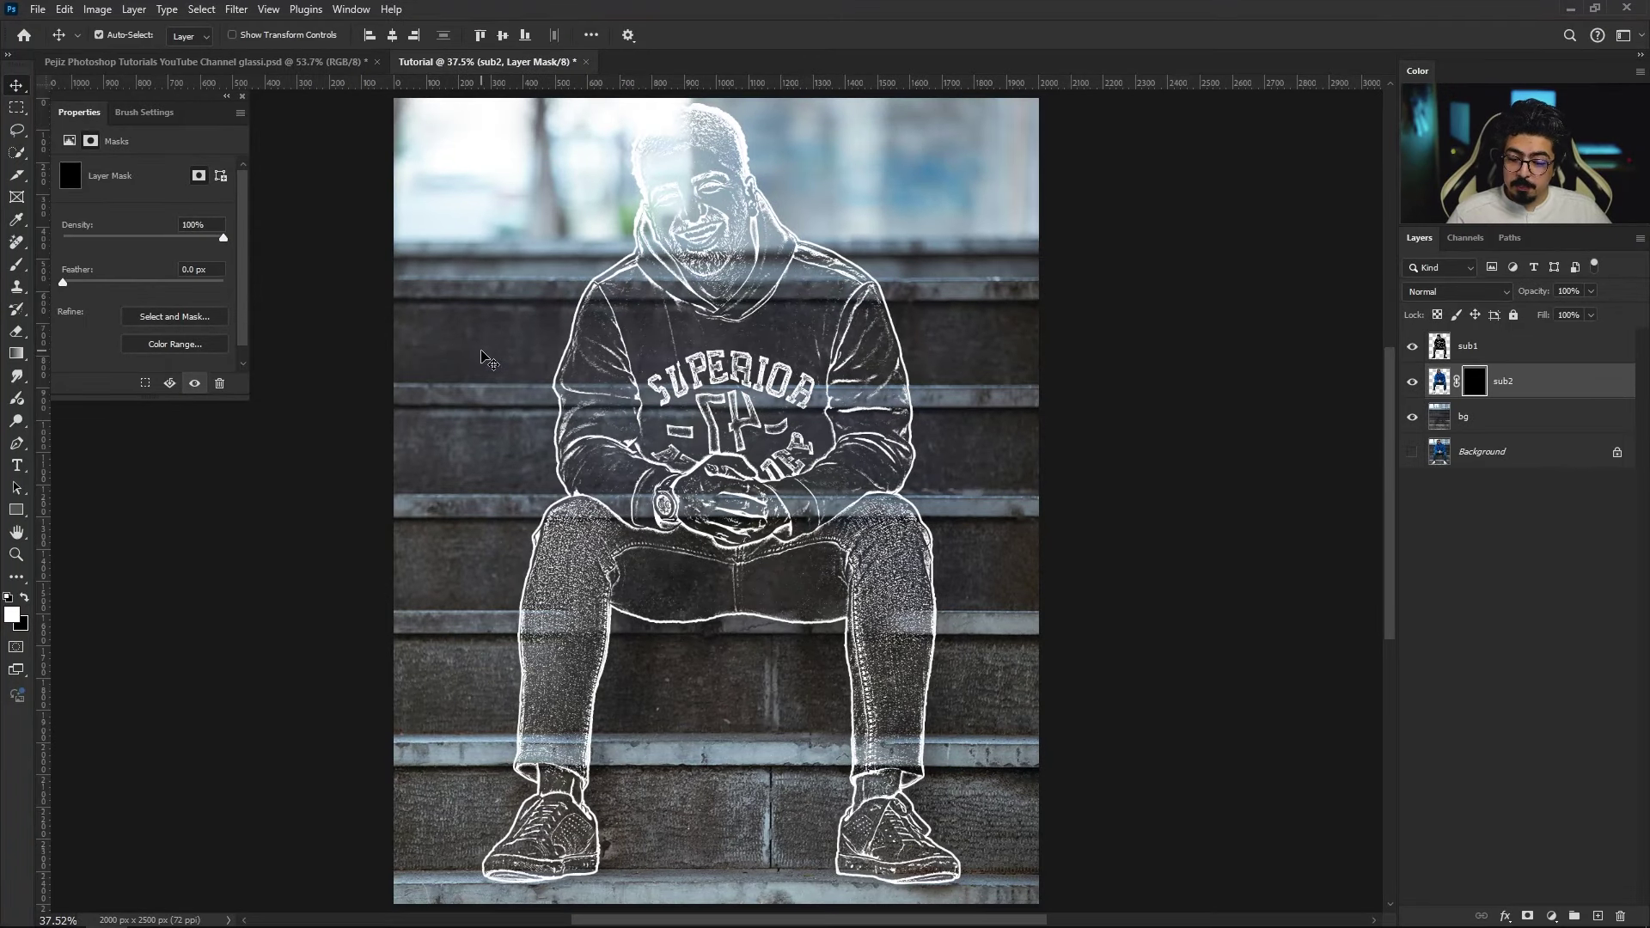
{"action": "key", "text": "b"}
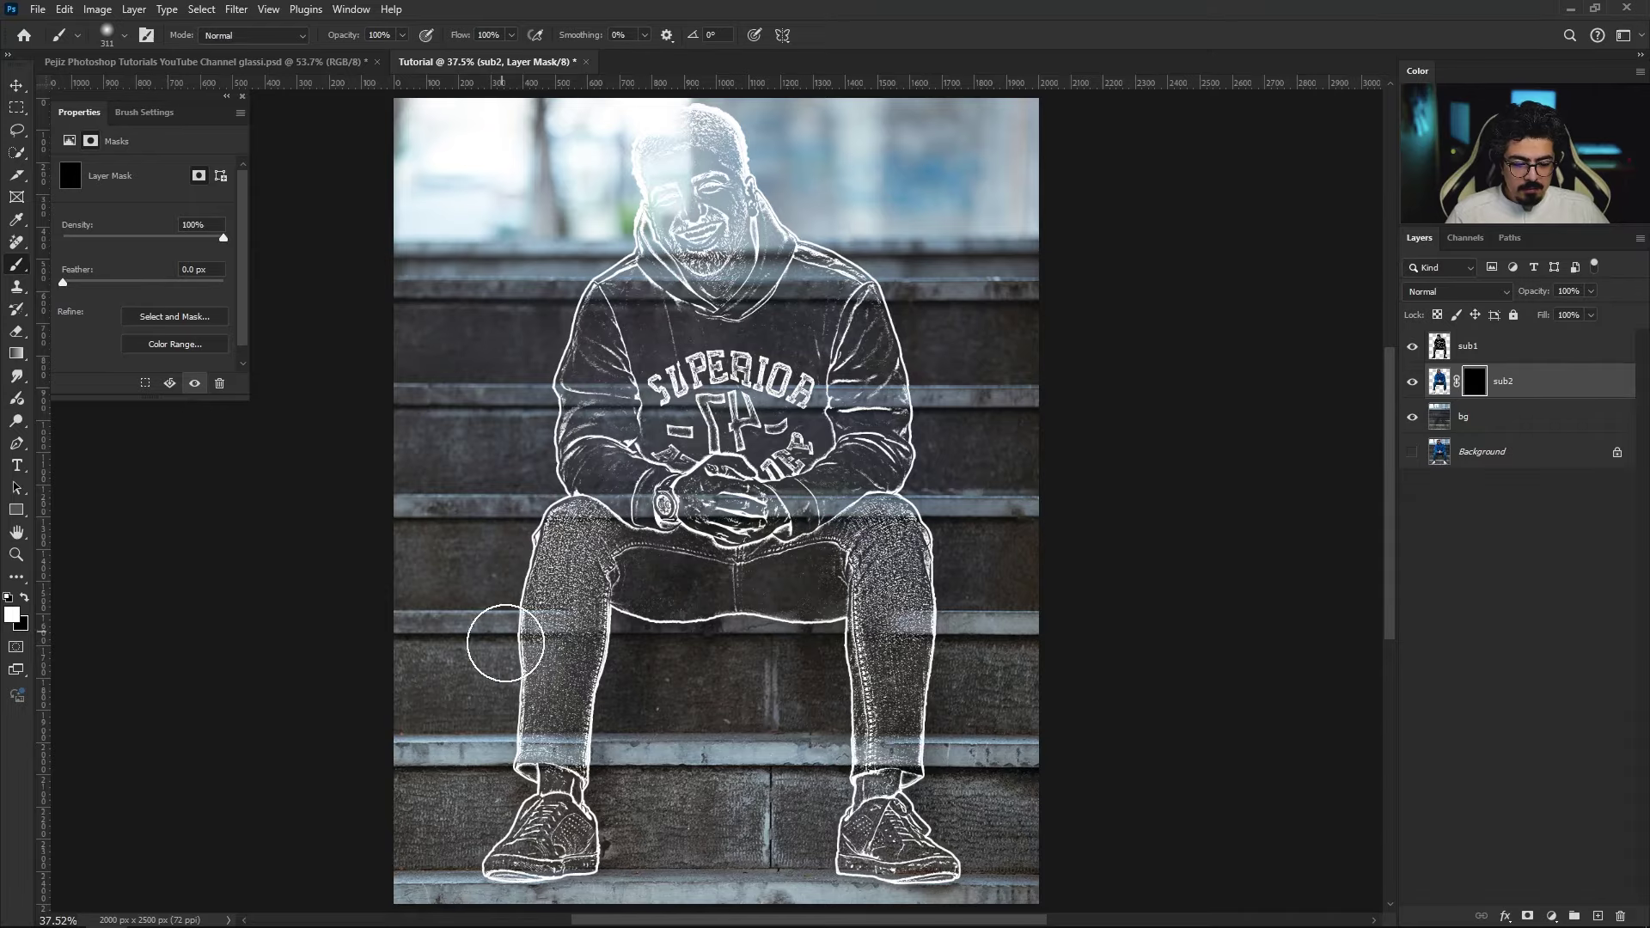
{"action": "left_click_drag", "start_coordinate": [505, 645], "coordinate": [515, 817]}
{"action": "scroll", "coordinate": [637, 559], "scroll_direction": "up", "scroll_amount": 8}
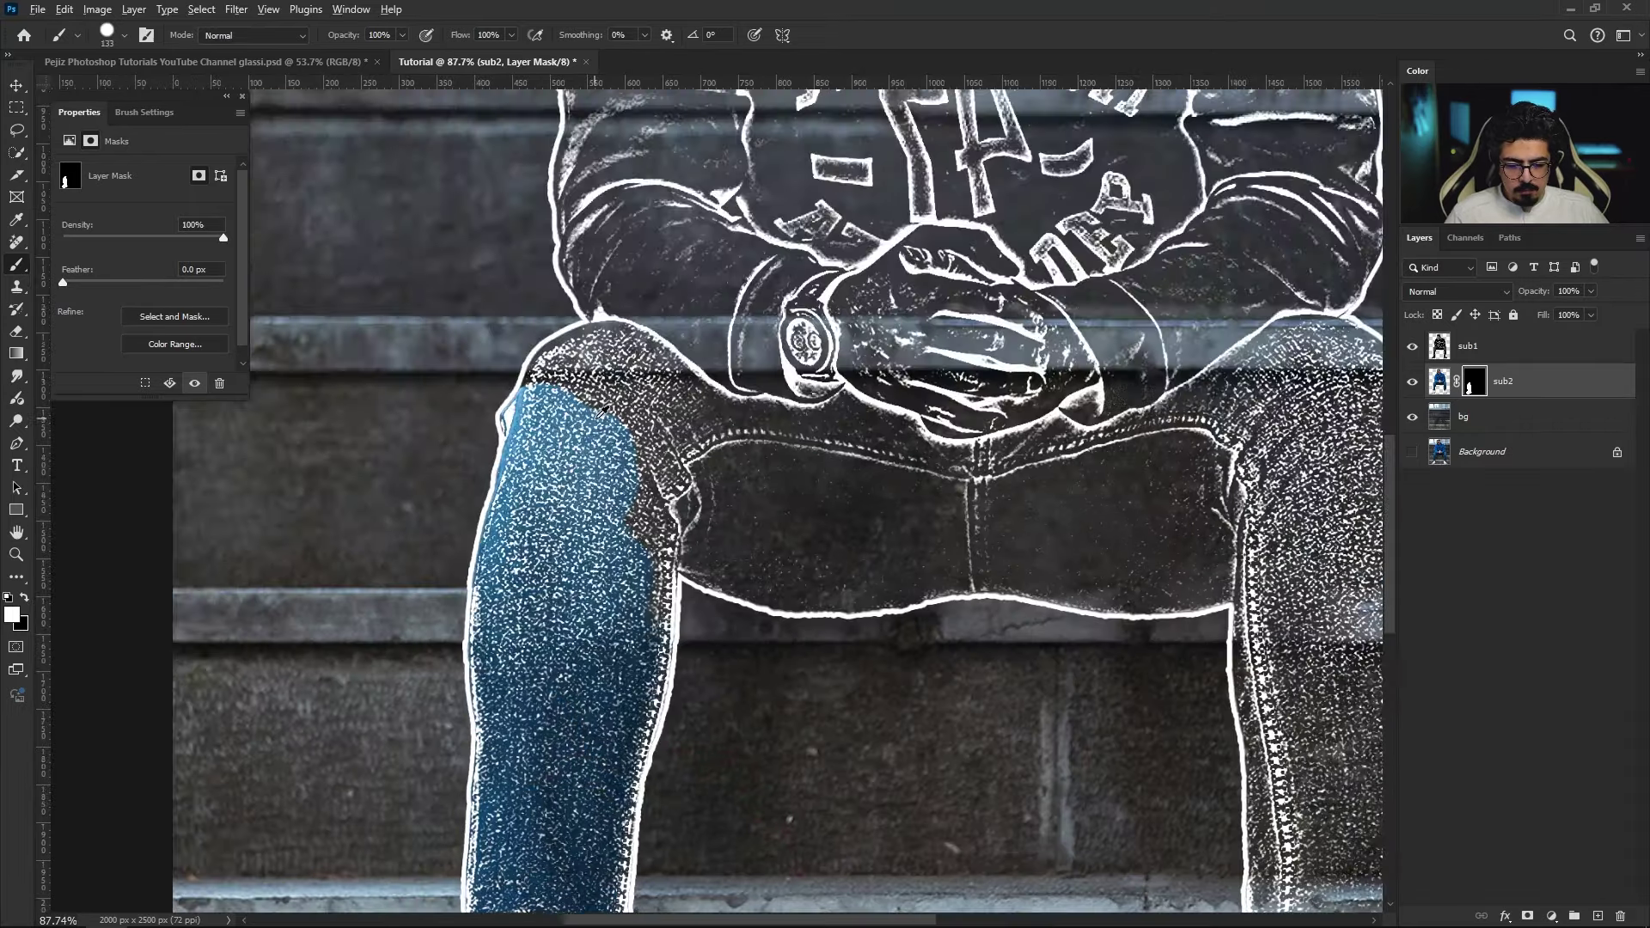
{"action": "left_click_drag", "start_coordinate": [903, 559], "coordinate": [631, 353]}
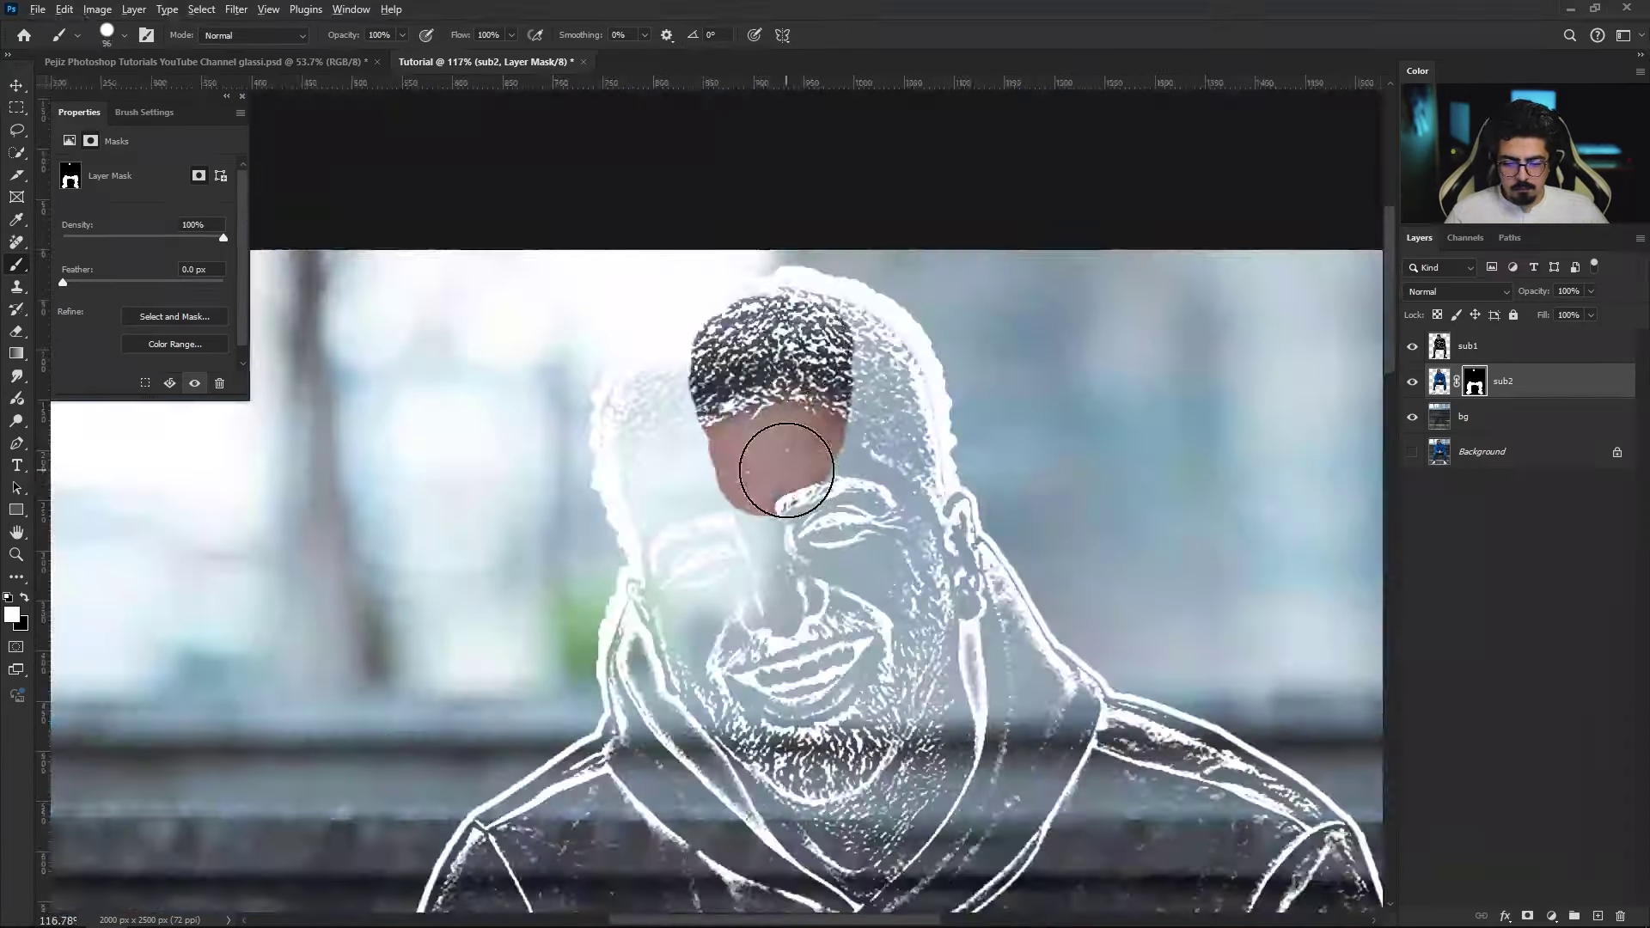
{"action": "scroll", "coordinate": [773, 461], "scroll_direction": "up", "scroll_amount": 3}
{"action": "left_click_drag", "start_coordinate": [778, 429], "coordinate": [778, 183]}
Step: Copy sub2's layer mask onto sub1
{"action": "key", "text": "x"}
{"action": "key", "text": "v"}
{"action": "key", "text": "ctrl+0"}
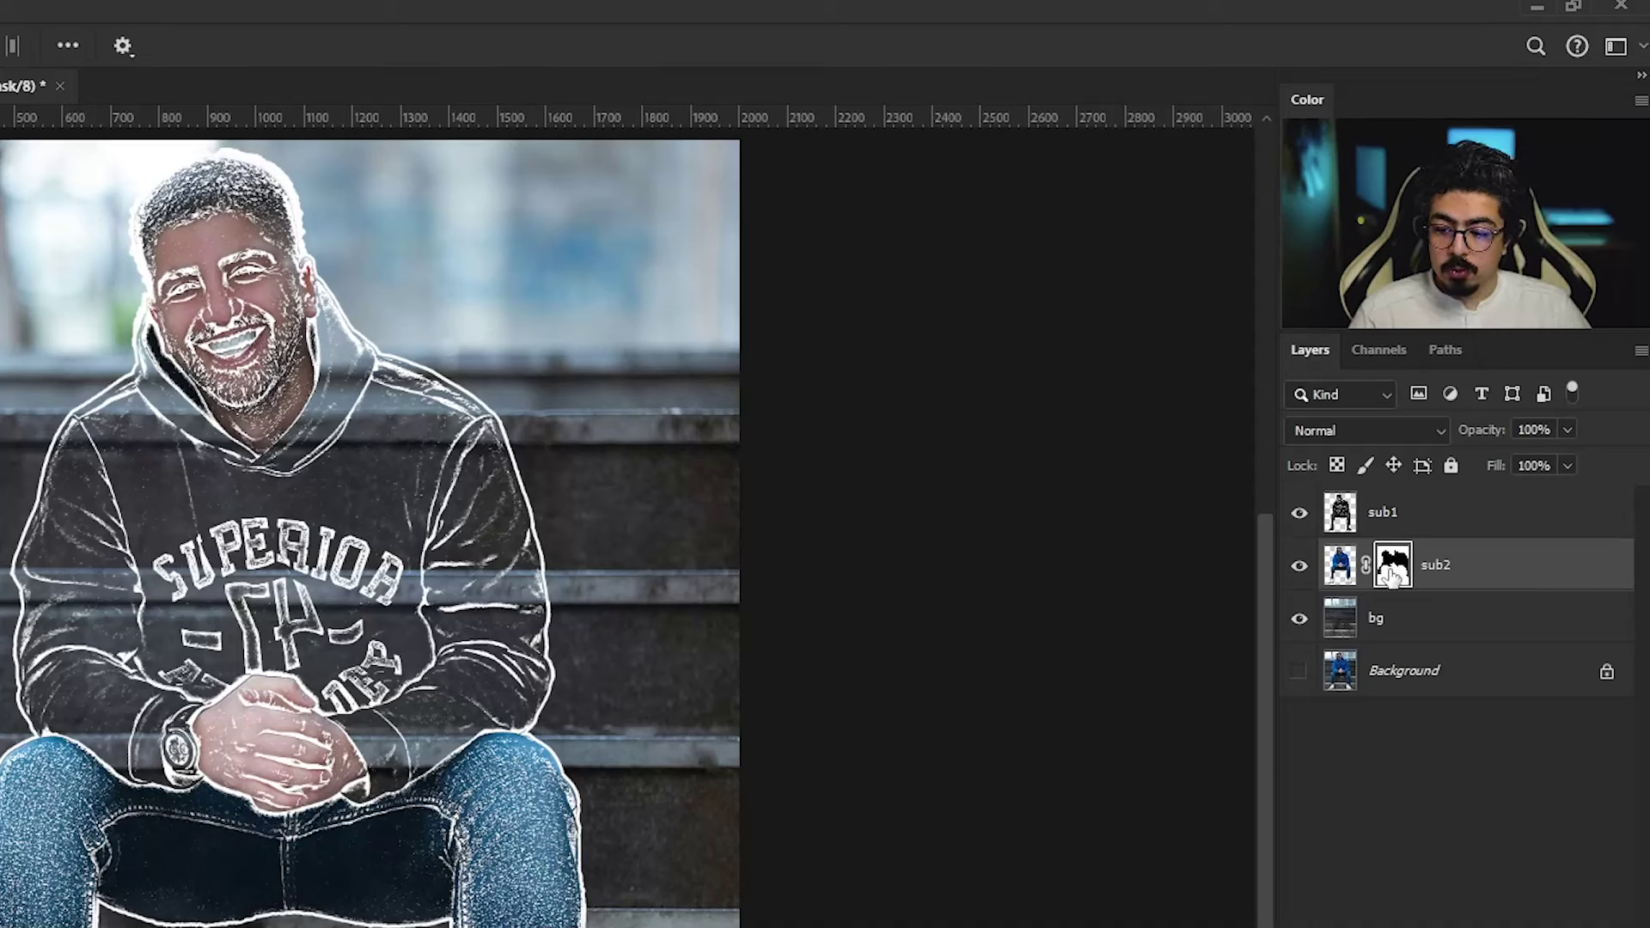
{"action": "left_click_drag", "start_coordinate": [1388, 572], "coordinate": [1402, 575]}
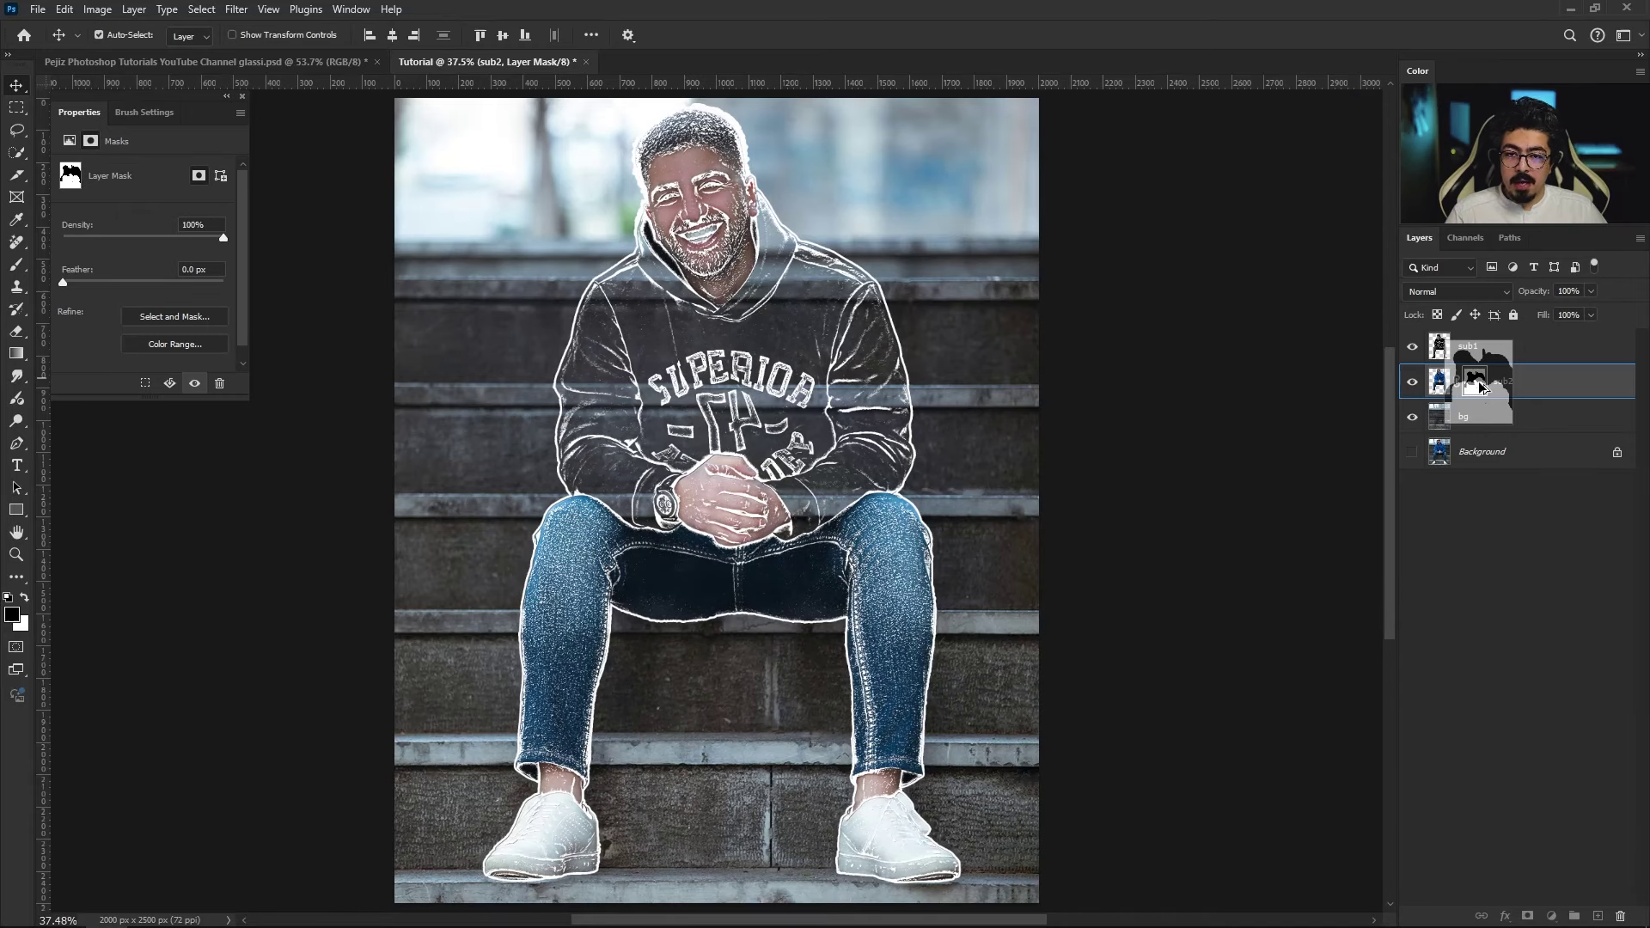
{"action": "left_click_drag", "start_coordinate": [1481, 388], "coordinate": [1475, 349]}
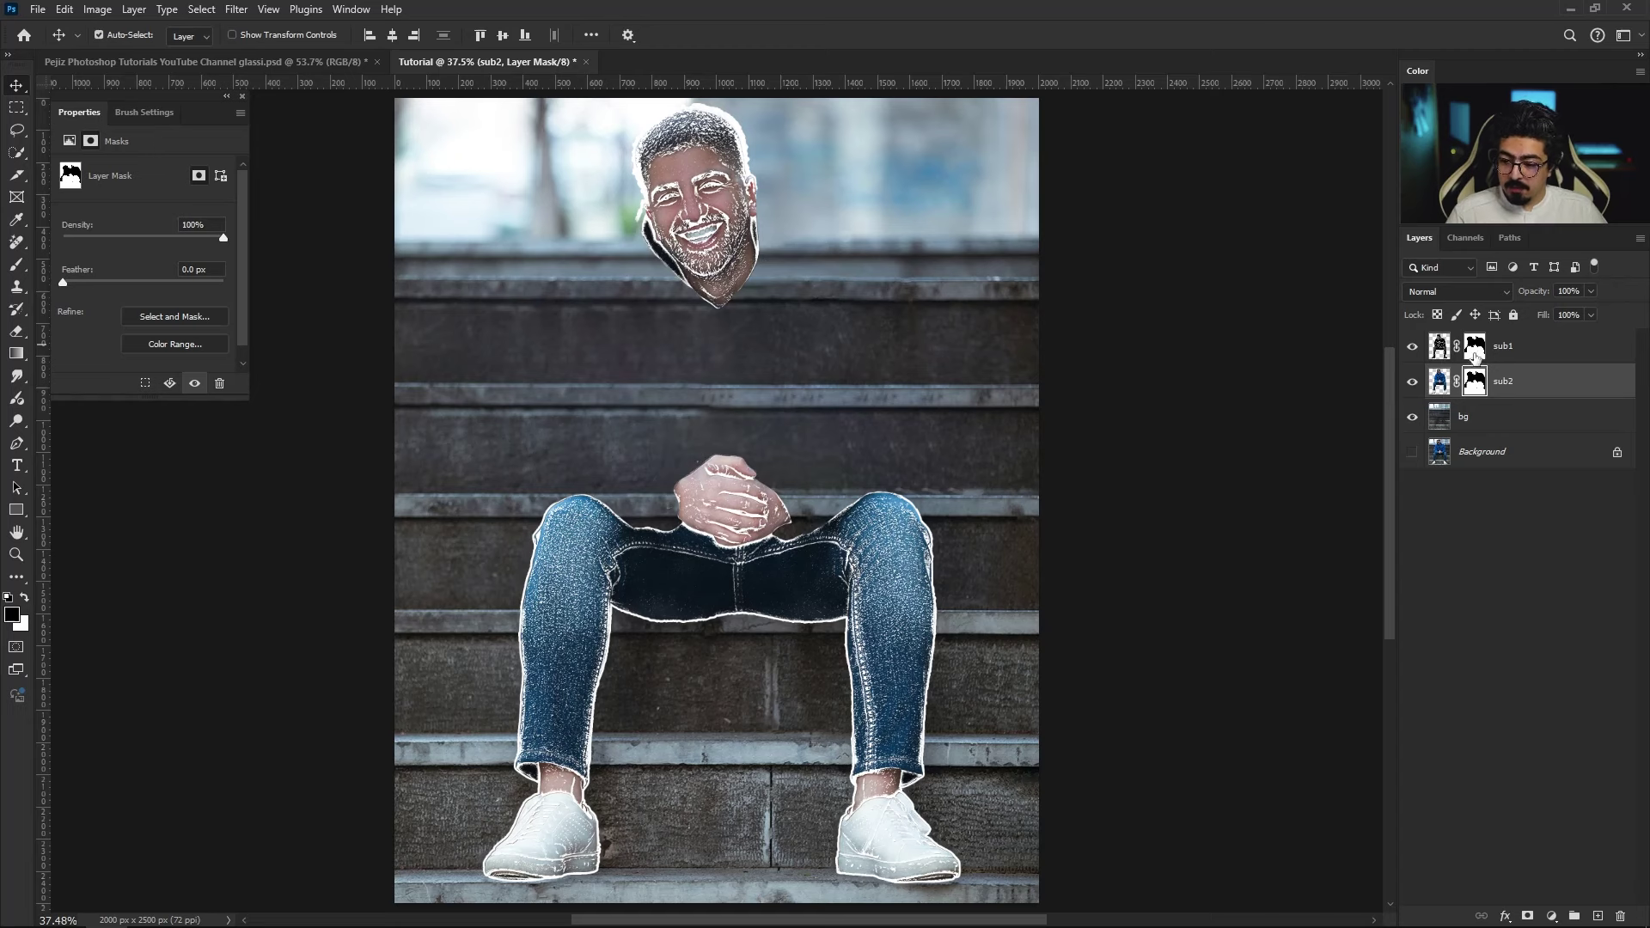
Step: Invert sub1's mask so only the hoodie is sketched, then stamp visible layers into Layer 1
{"action": "left_click", "coordinate": [1475, 349]}
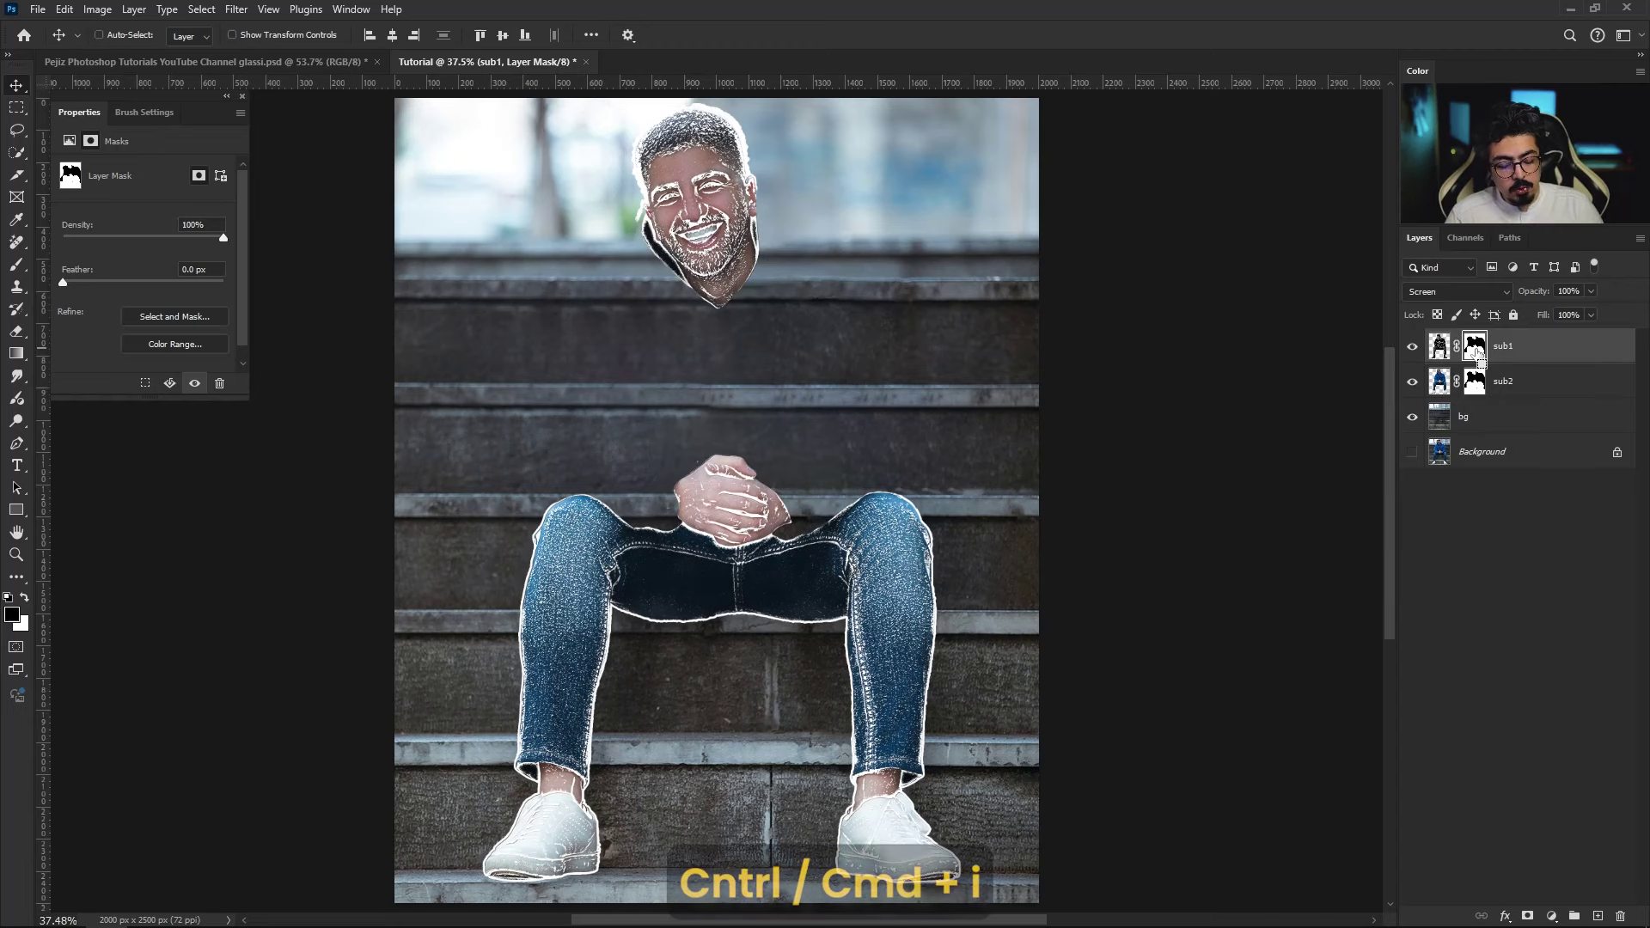
{"action": "key", "text": "ctrl+i"}
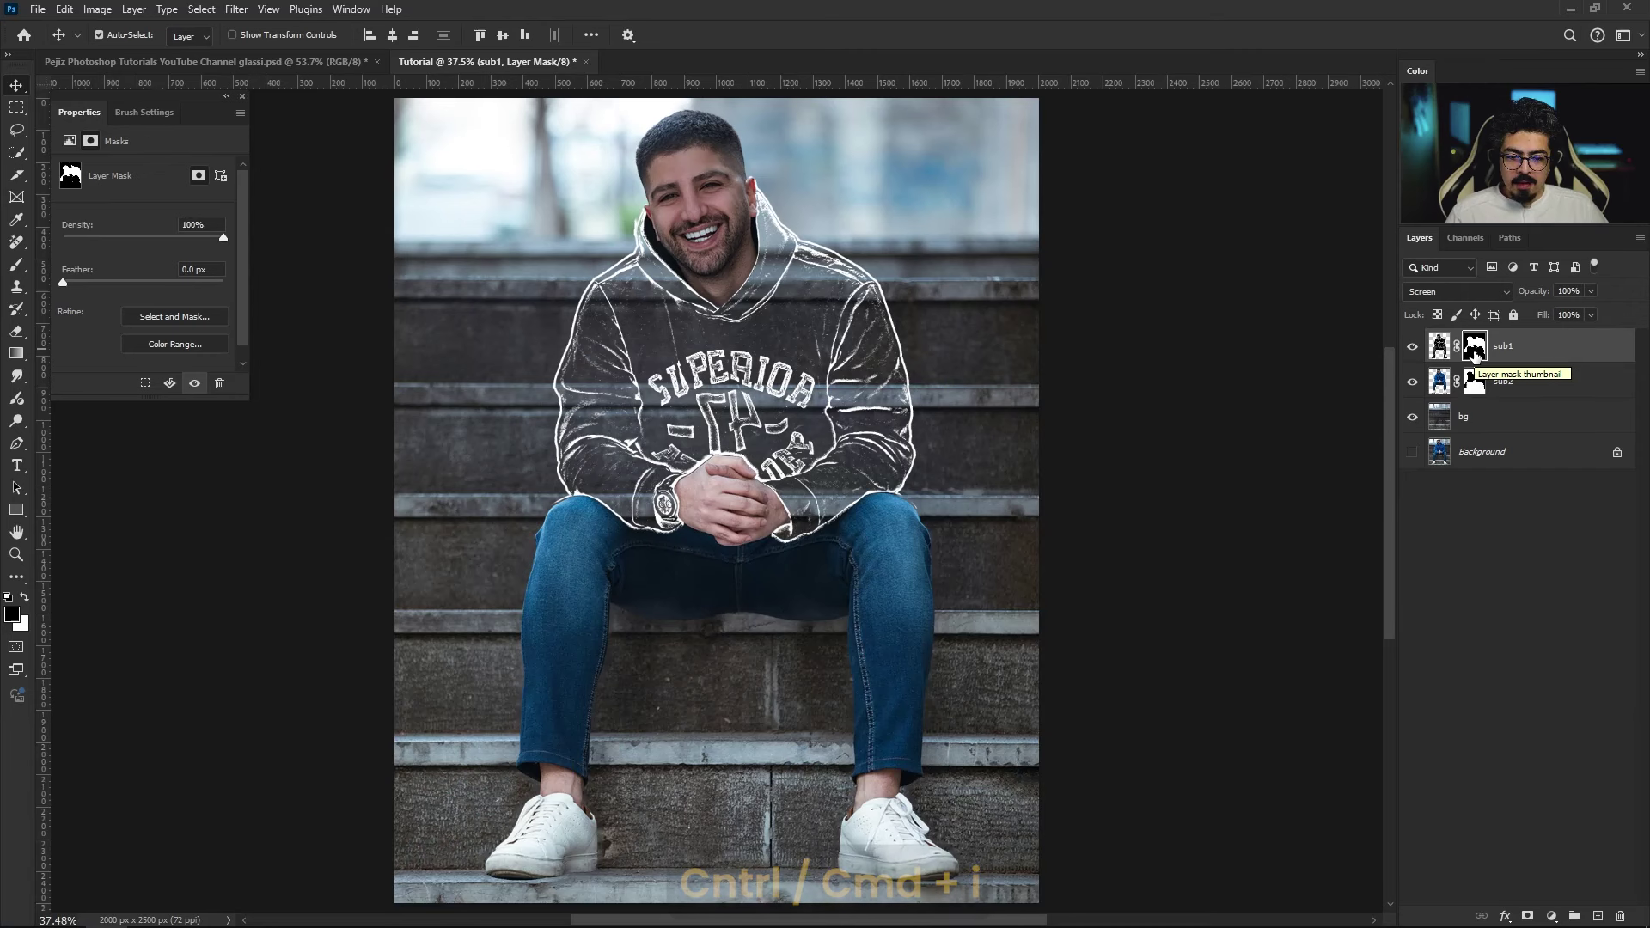
{"action": "left_click", "coordinate": [1557, 358]}
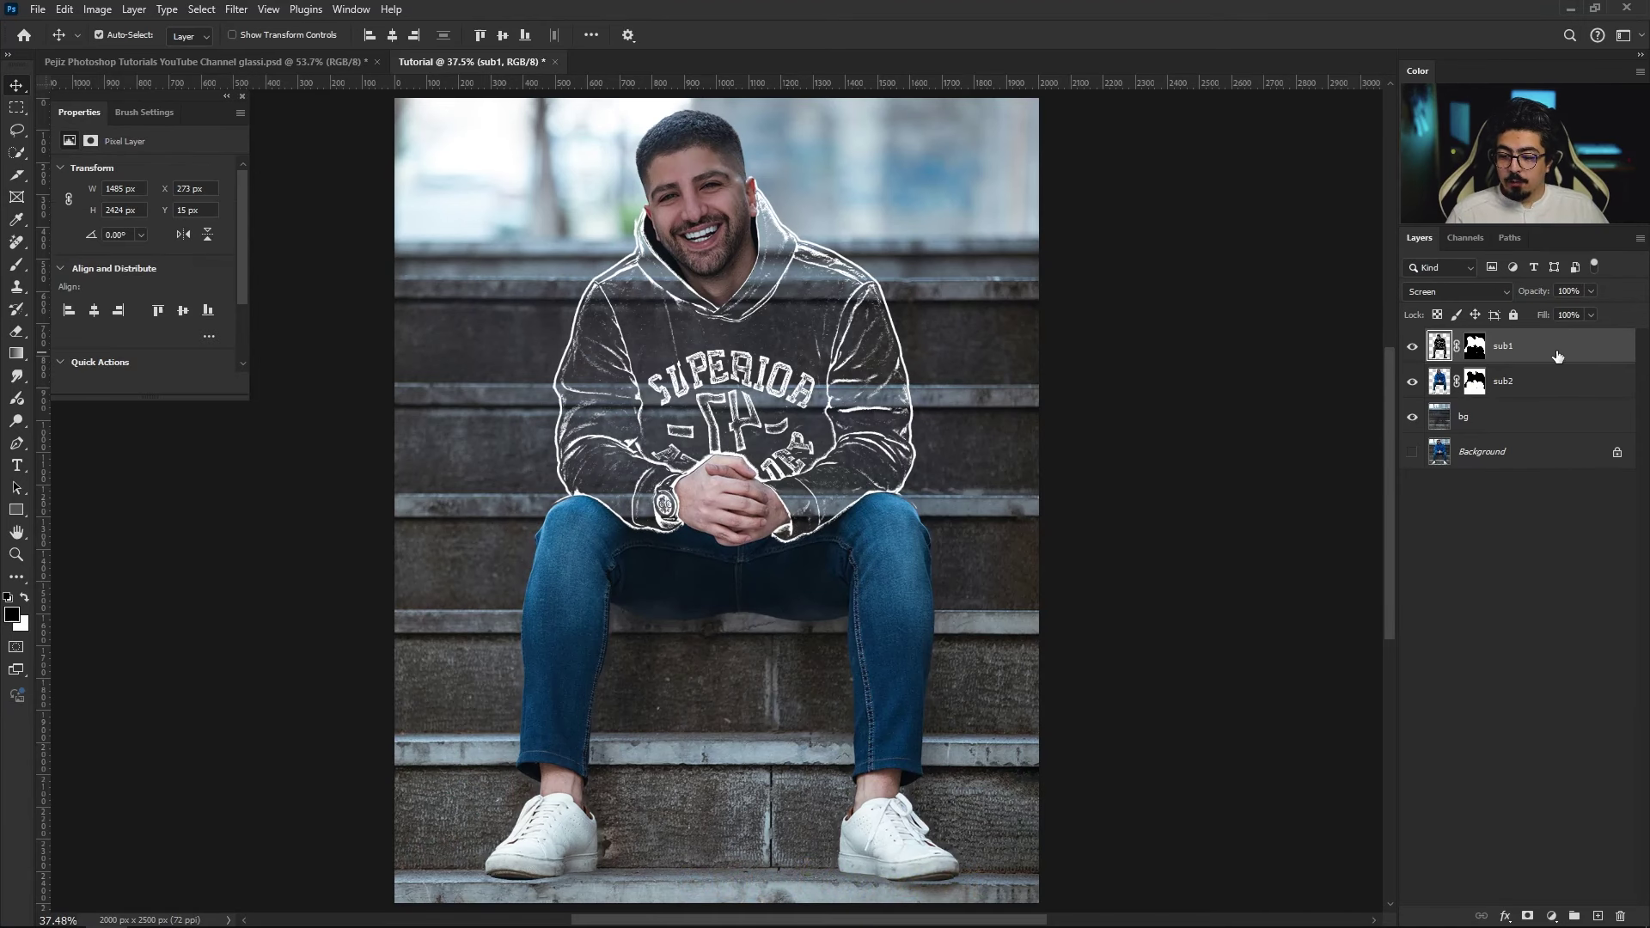
{"action": "key", "text": "ctrl"}
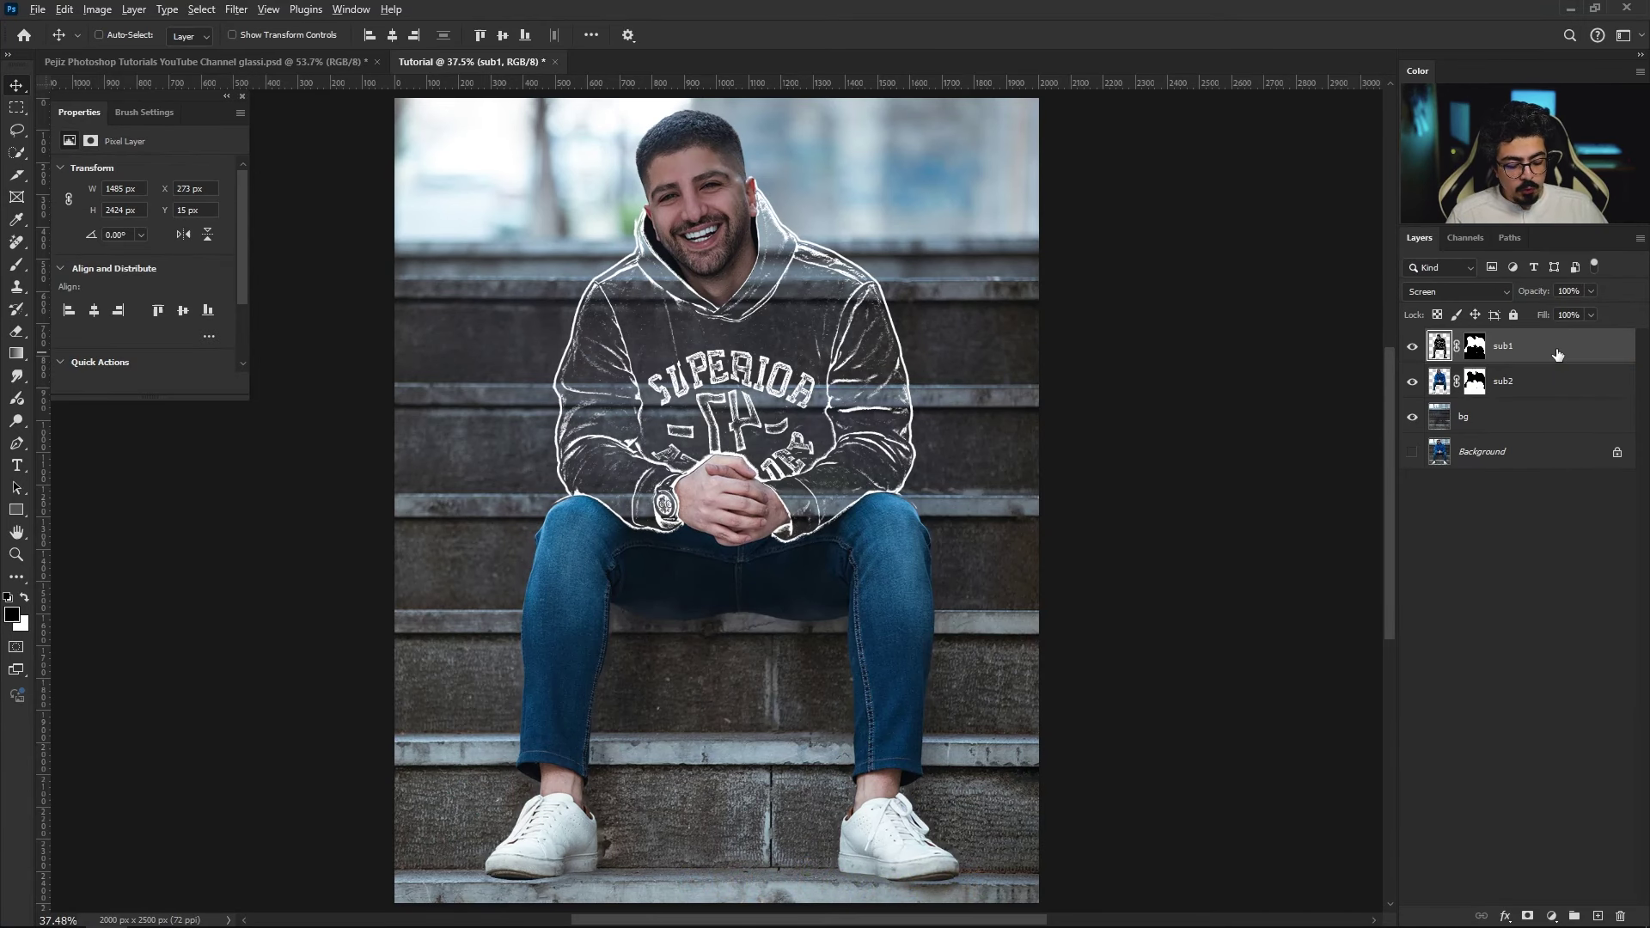
{"action": "key", "text": "ctrl+alt+shift+e"}
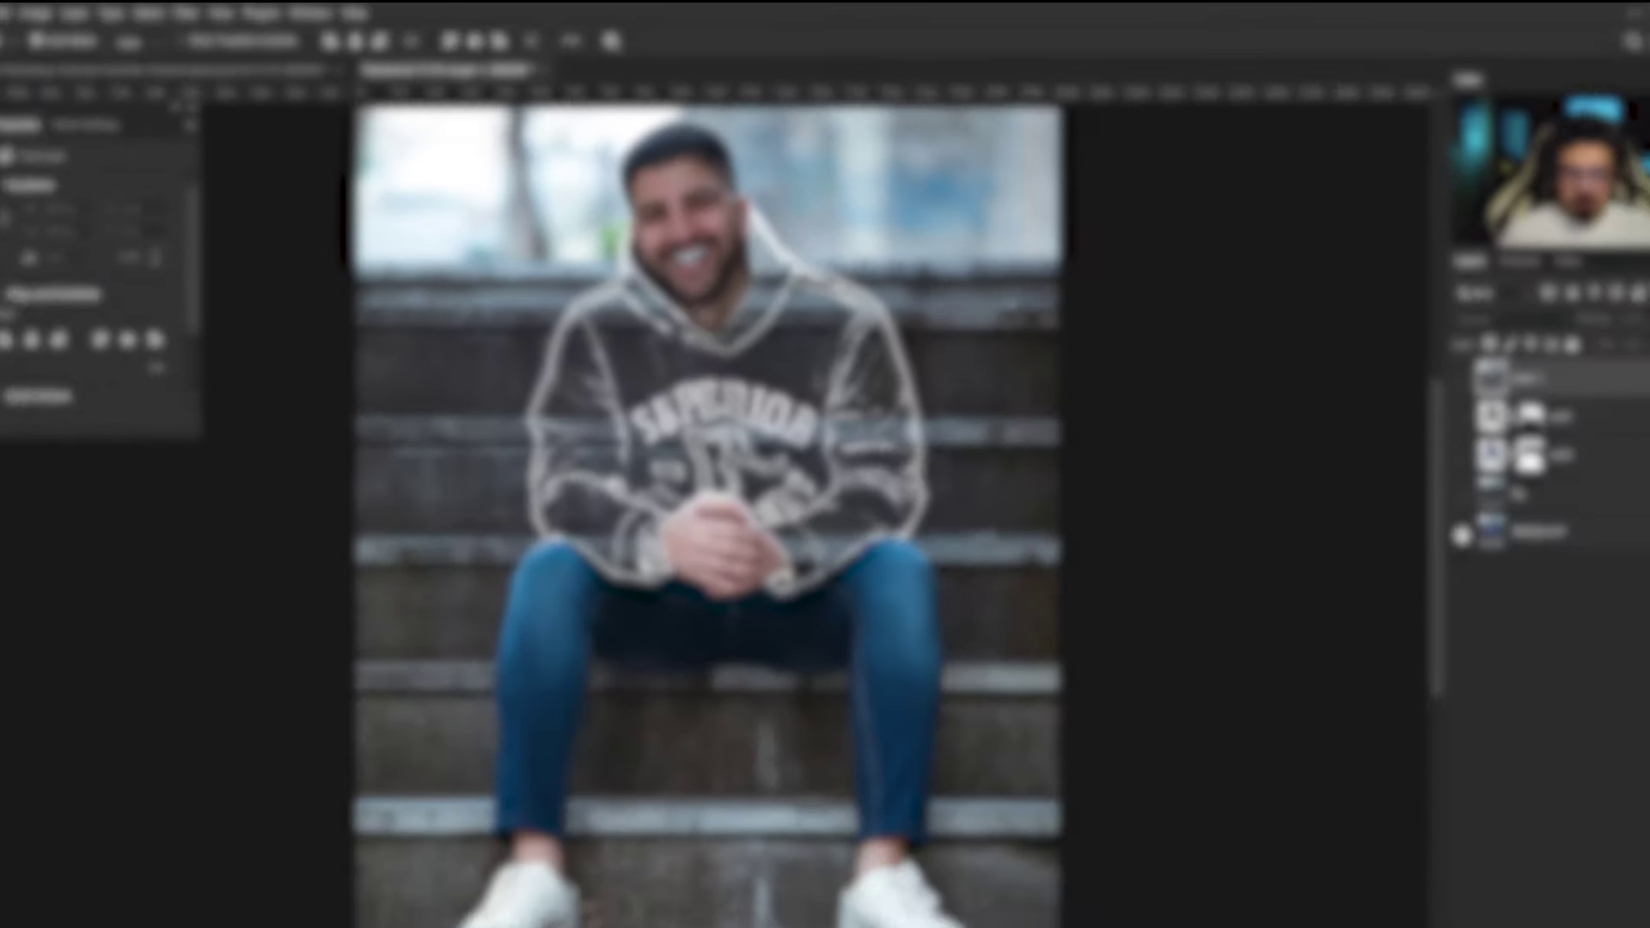
Step: Hide the effect layers to show the original blue-hoodie photo for comparison
{"action": "left_click", "coordinate": [1412, 487], "text": "alt"}
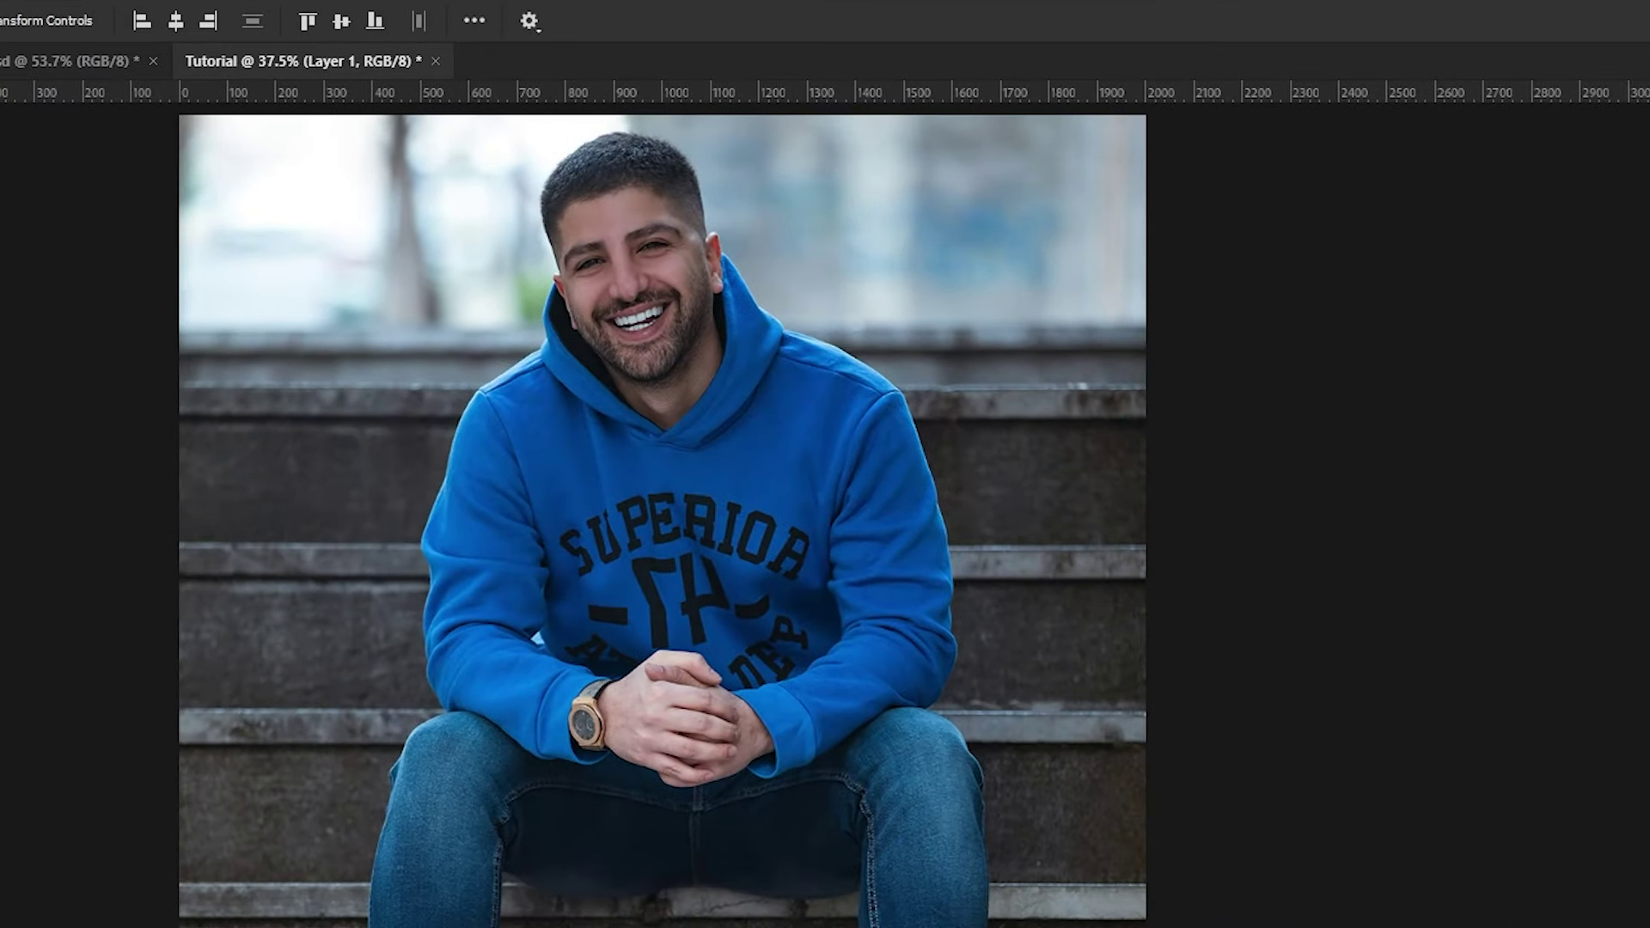